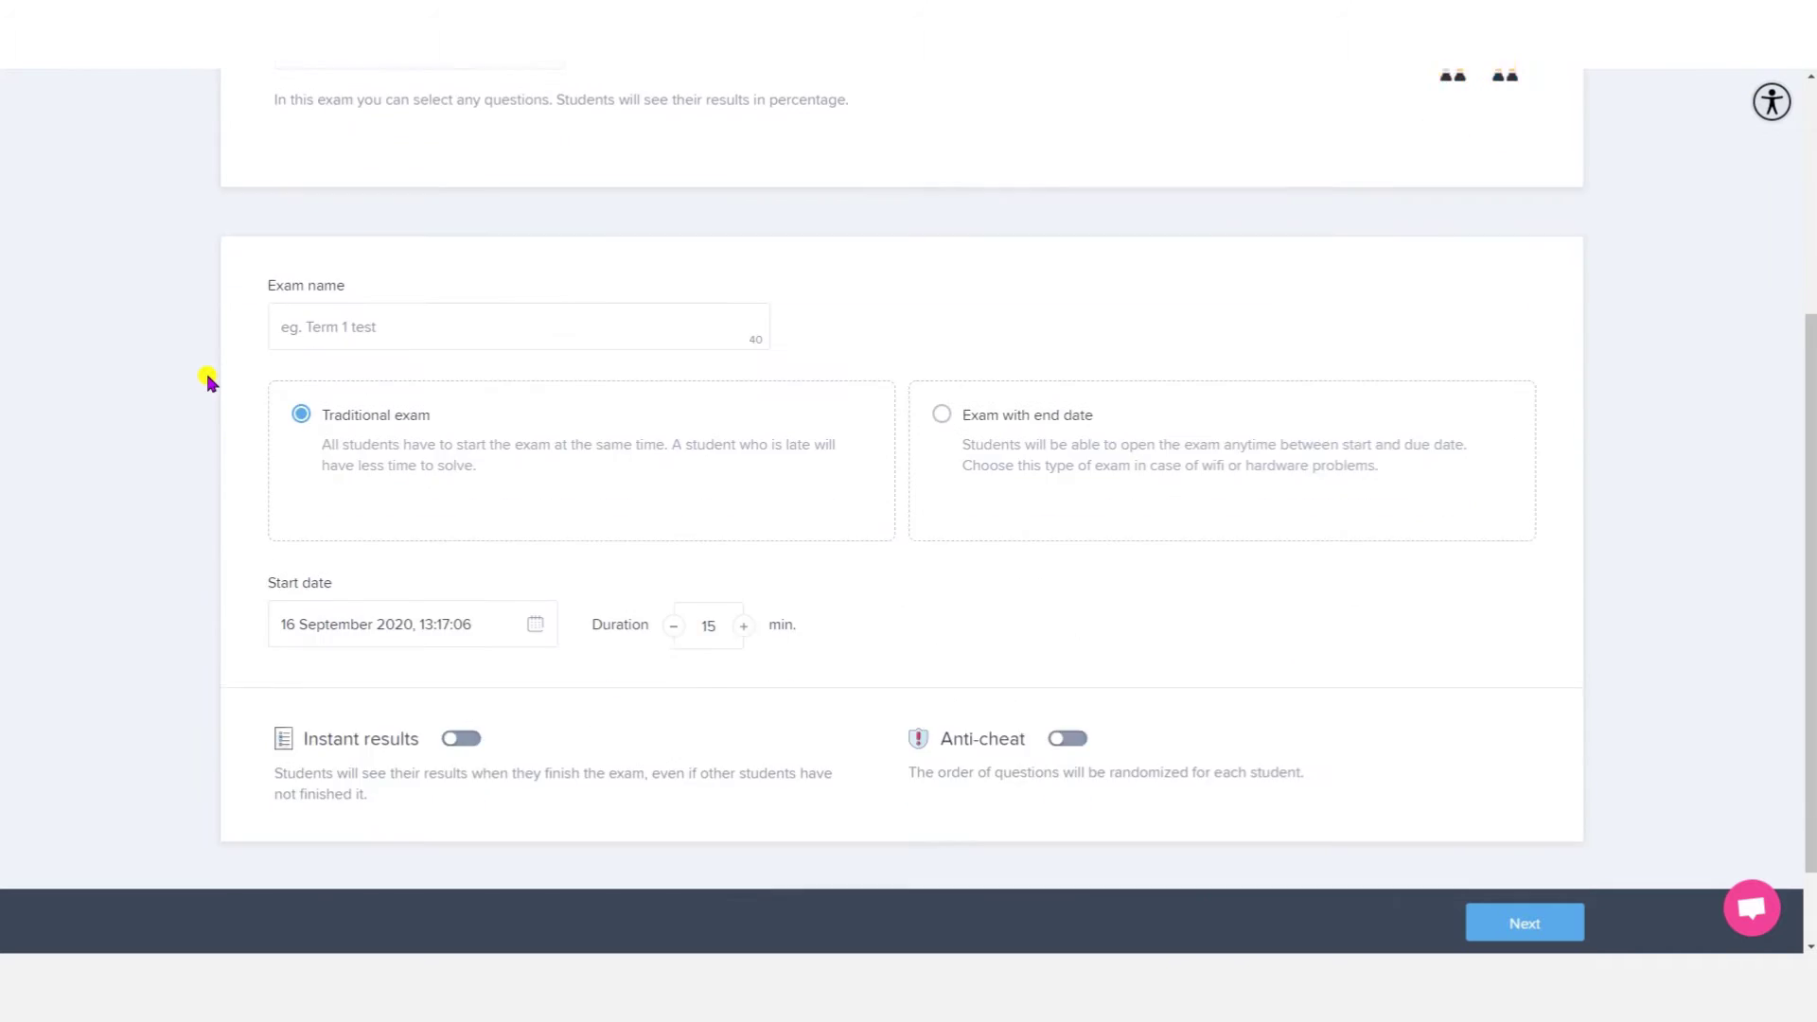
# - Name the exam "Exam 1" and set its start date to 17 September 2020 at 10:30
pyautogui.click(323, 320)
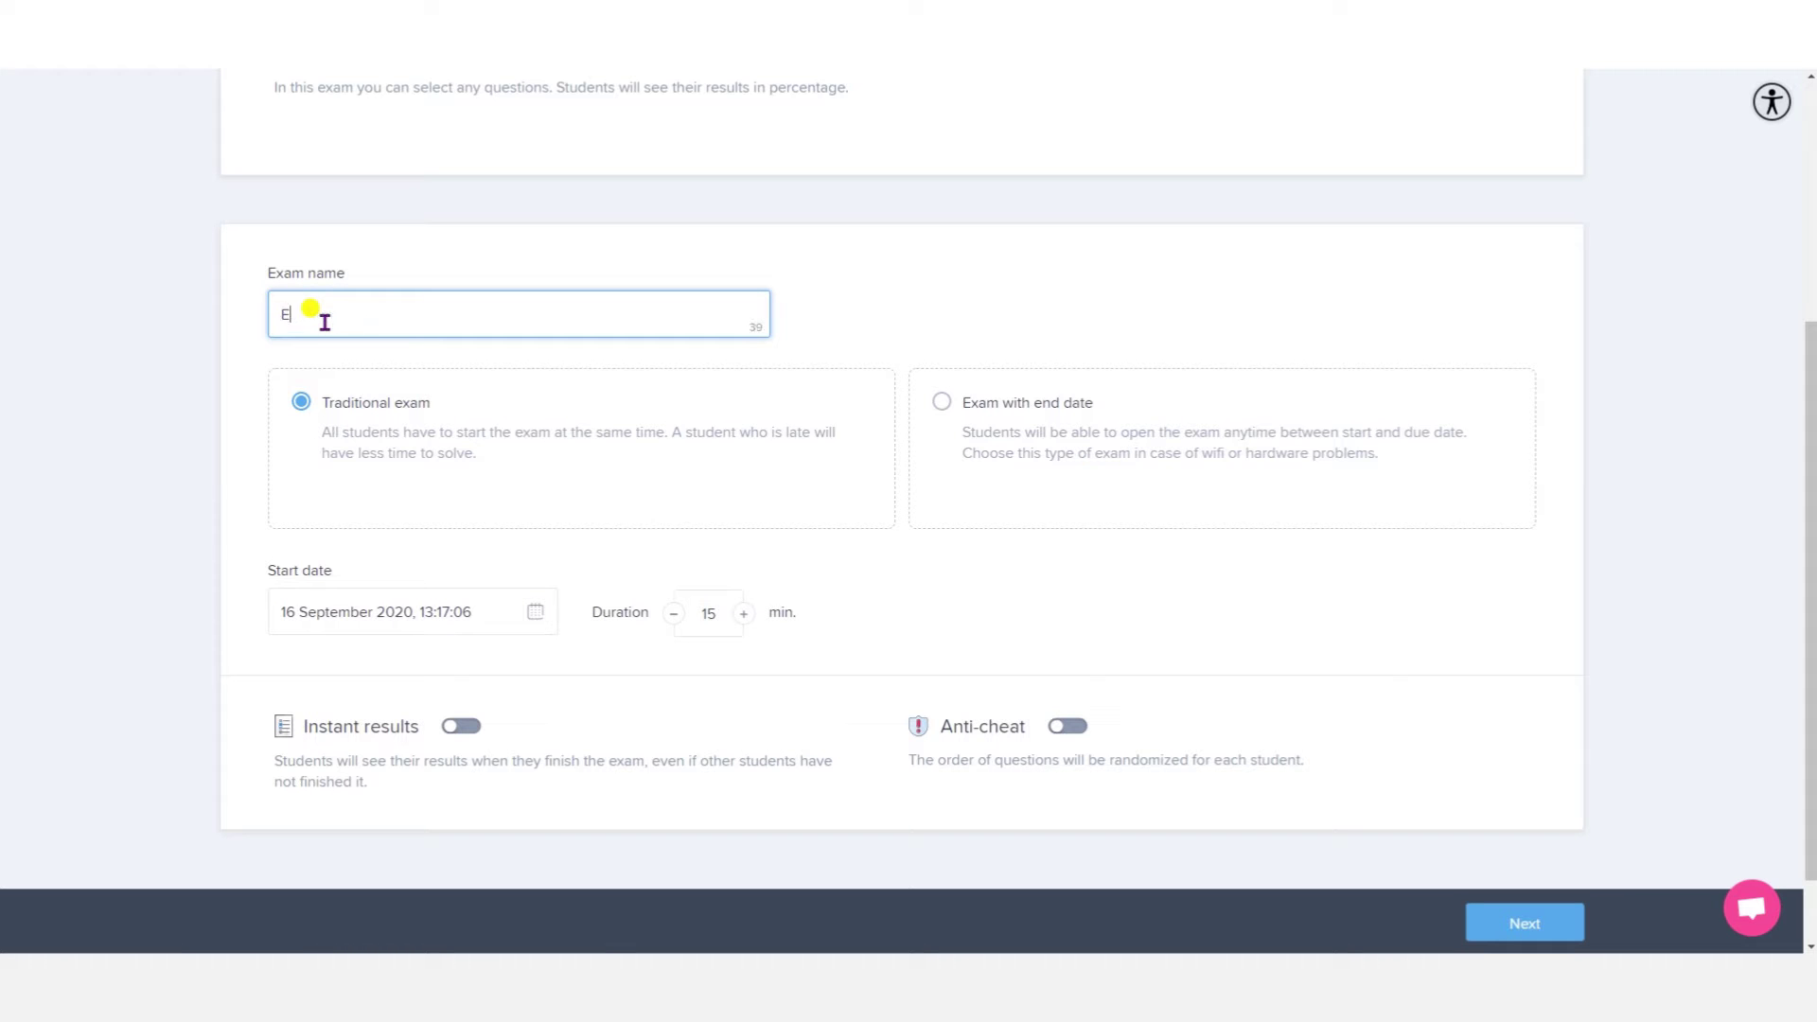
pyautogui.click(895, 263)
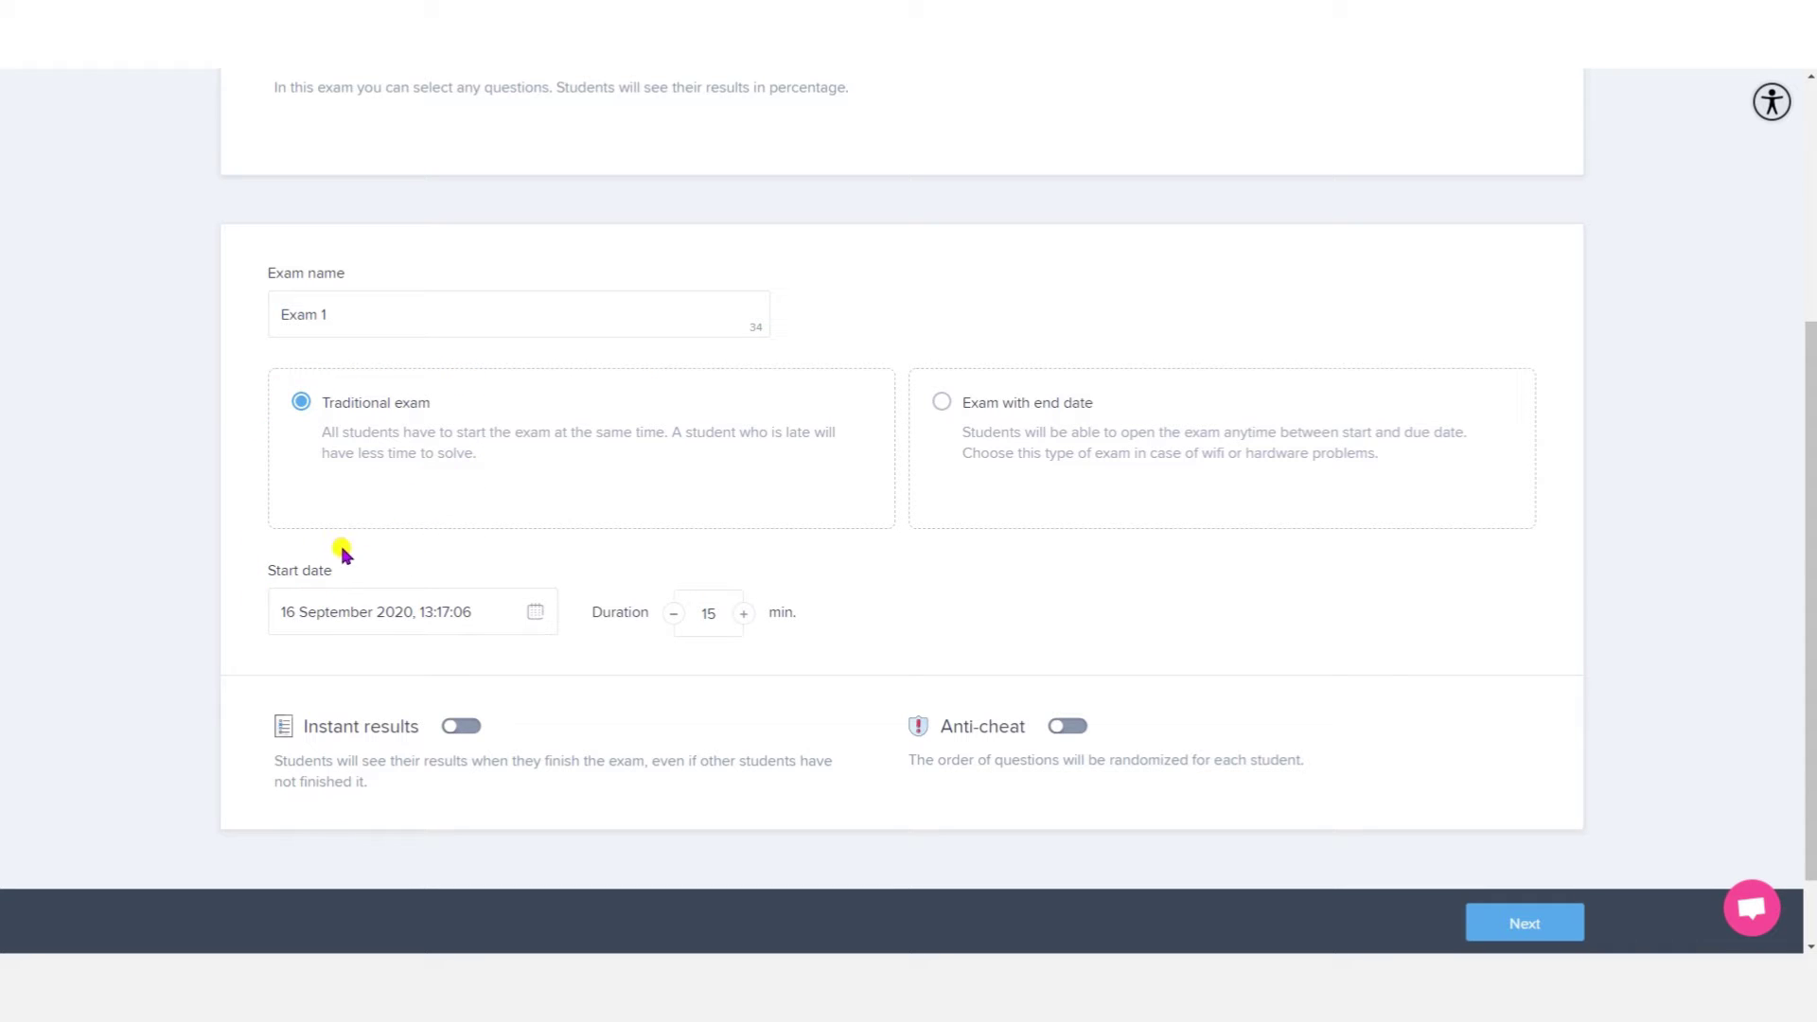
pyautogui.click(532, 616)
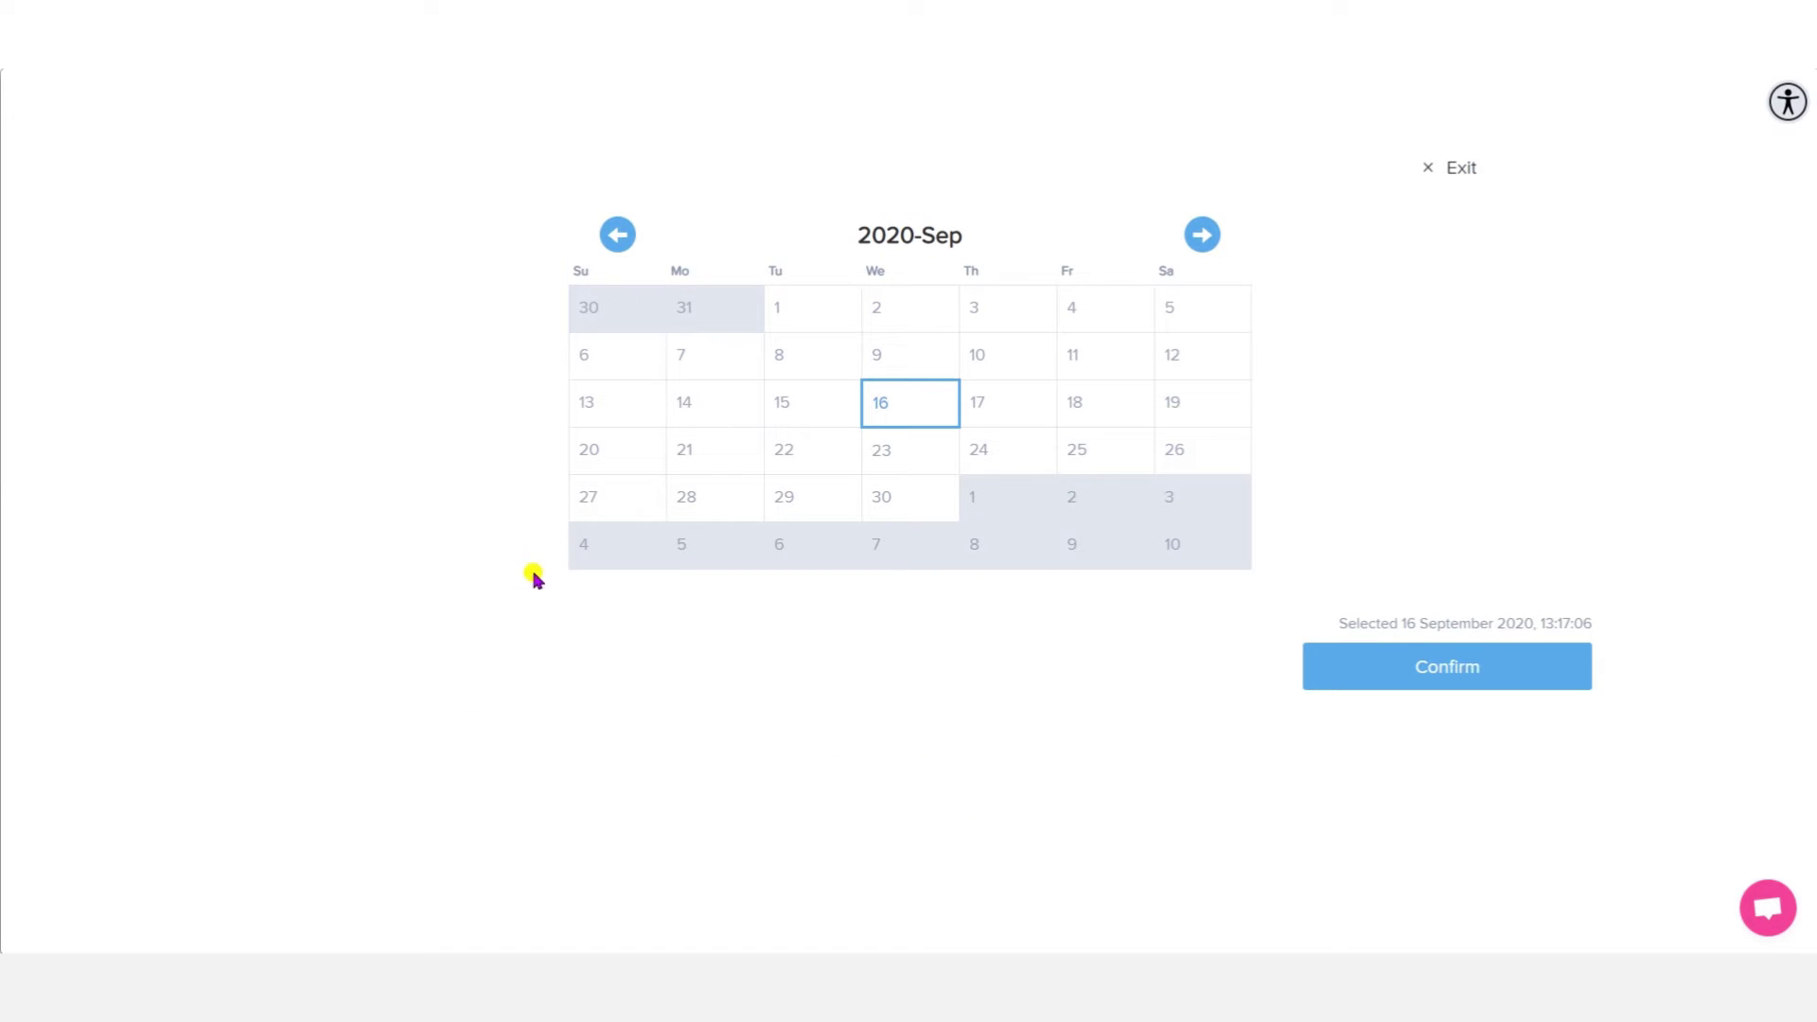
pyautogui.click(1002, 410)
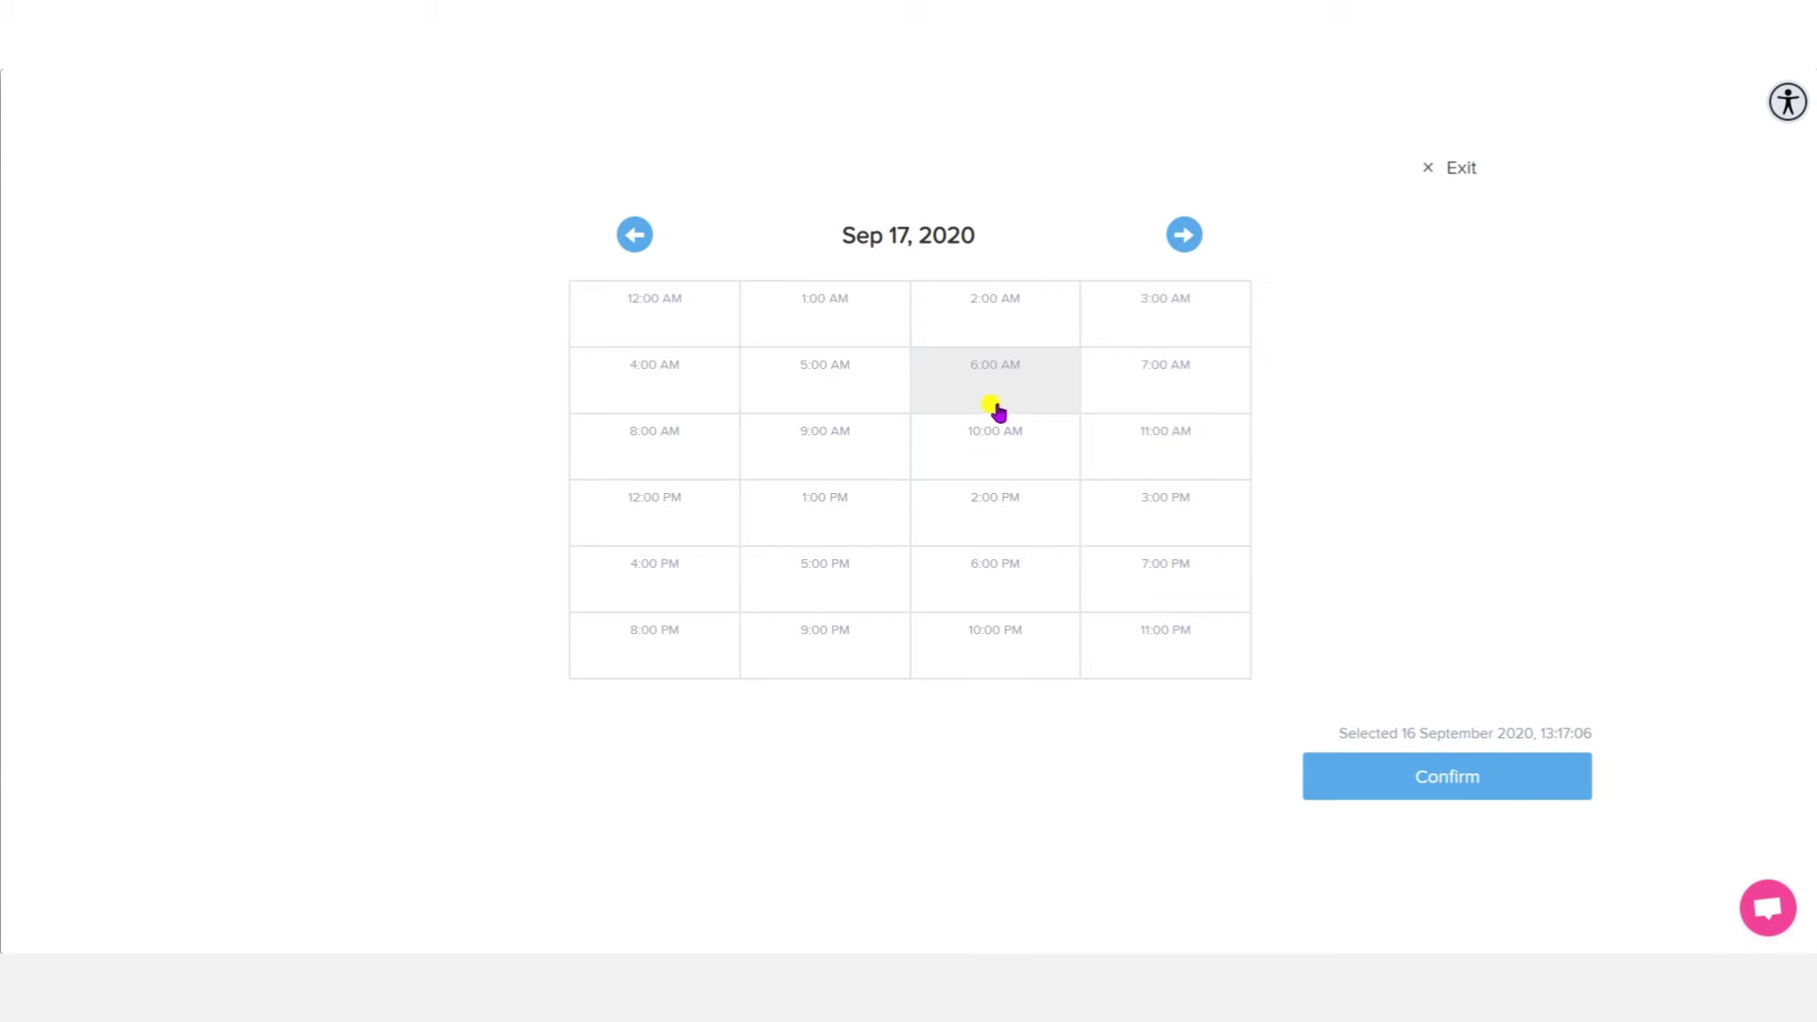
pyautogui.click(1001, 458)
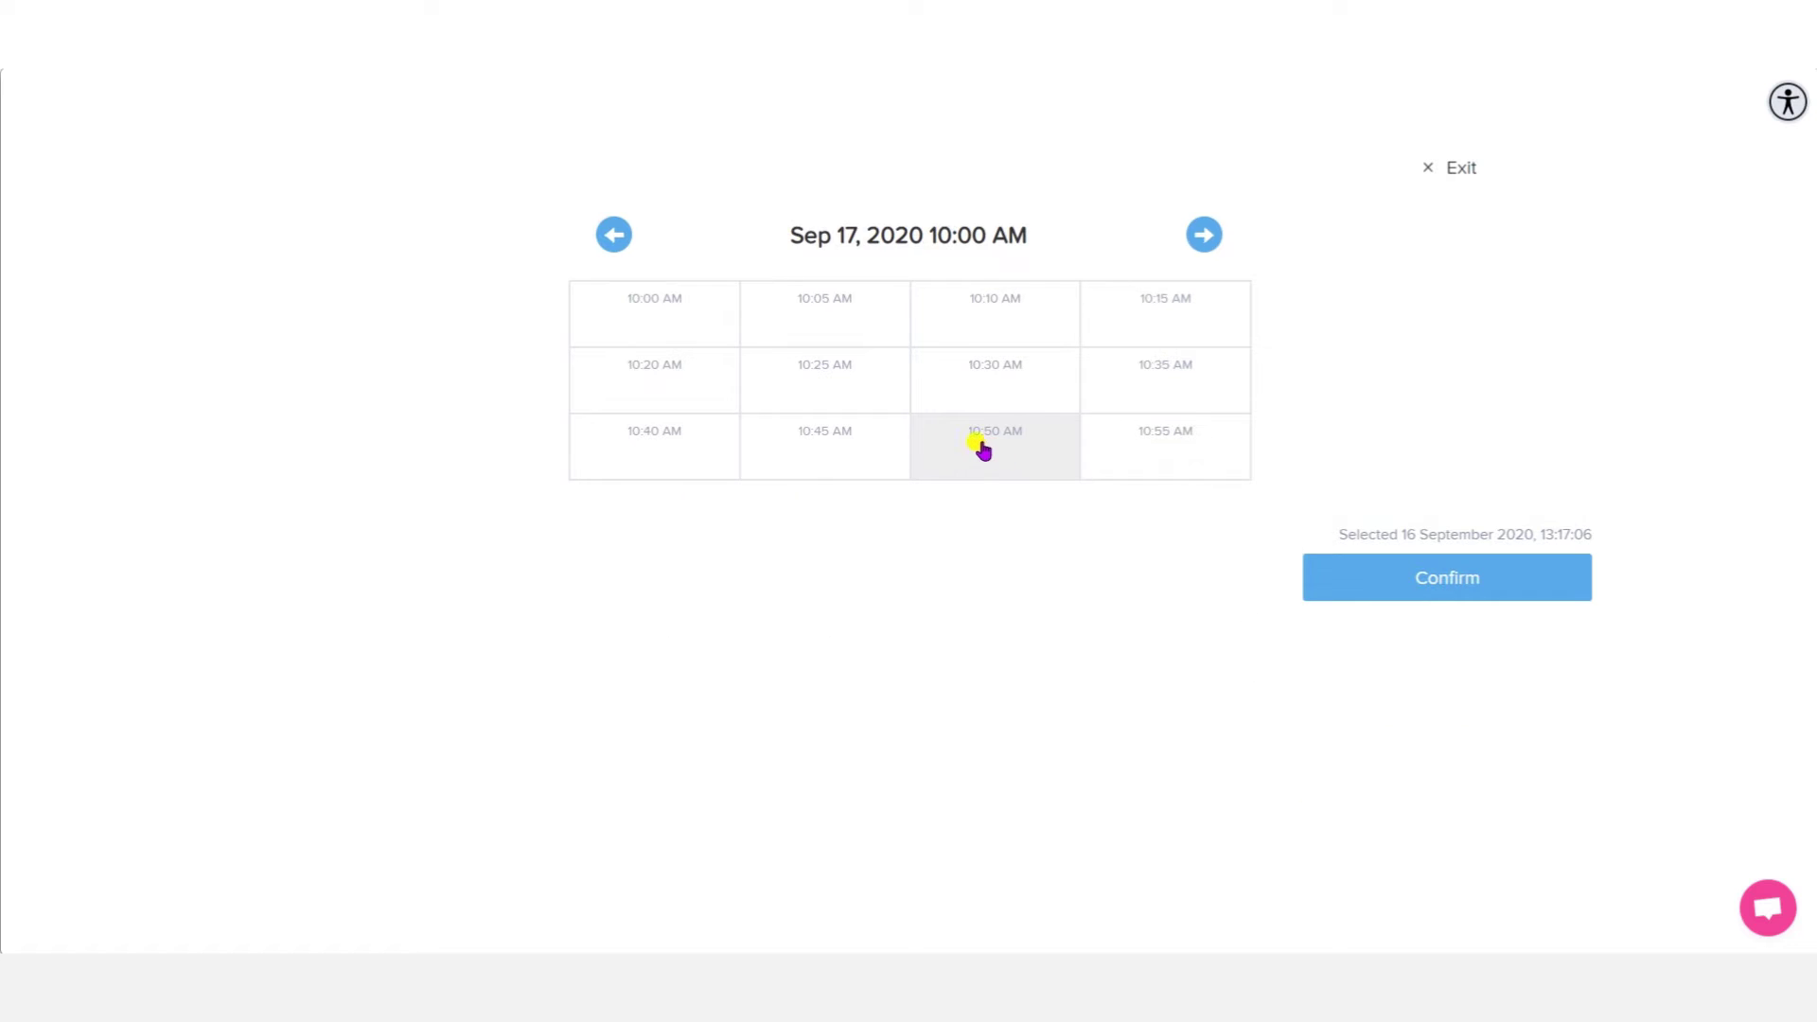
pyautogui.click(962, 388)
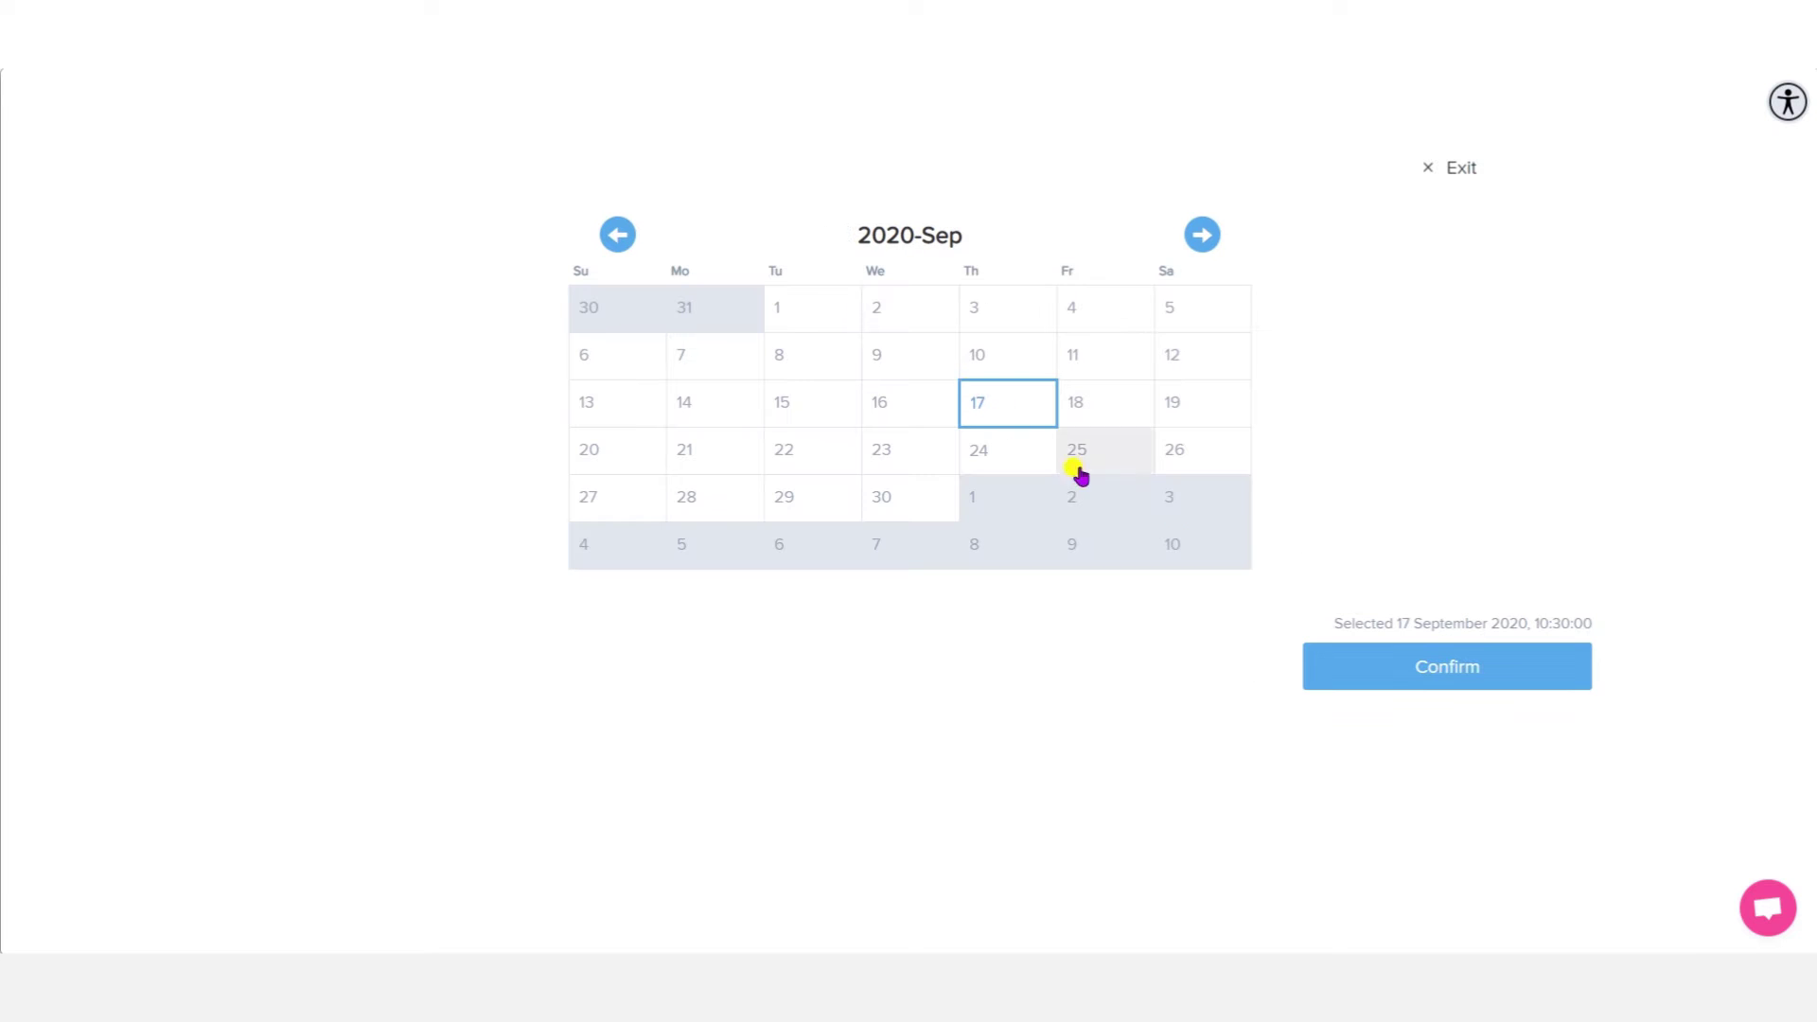
pyautogui.click(1377, 667)
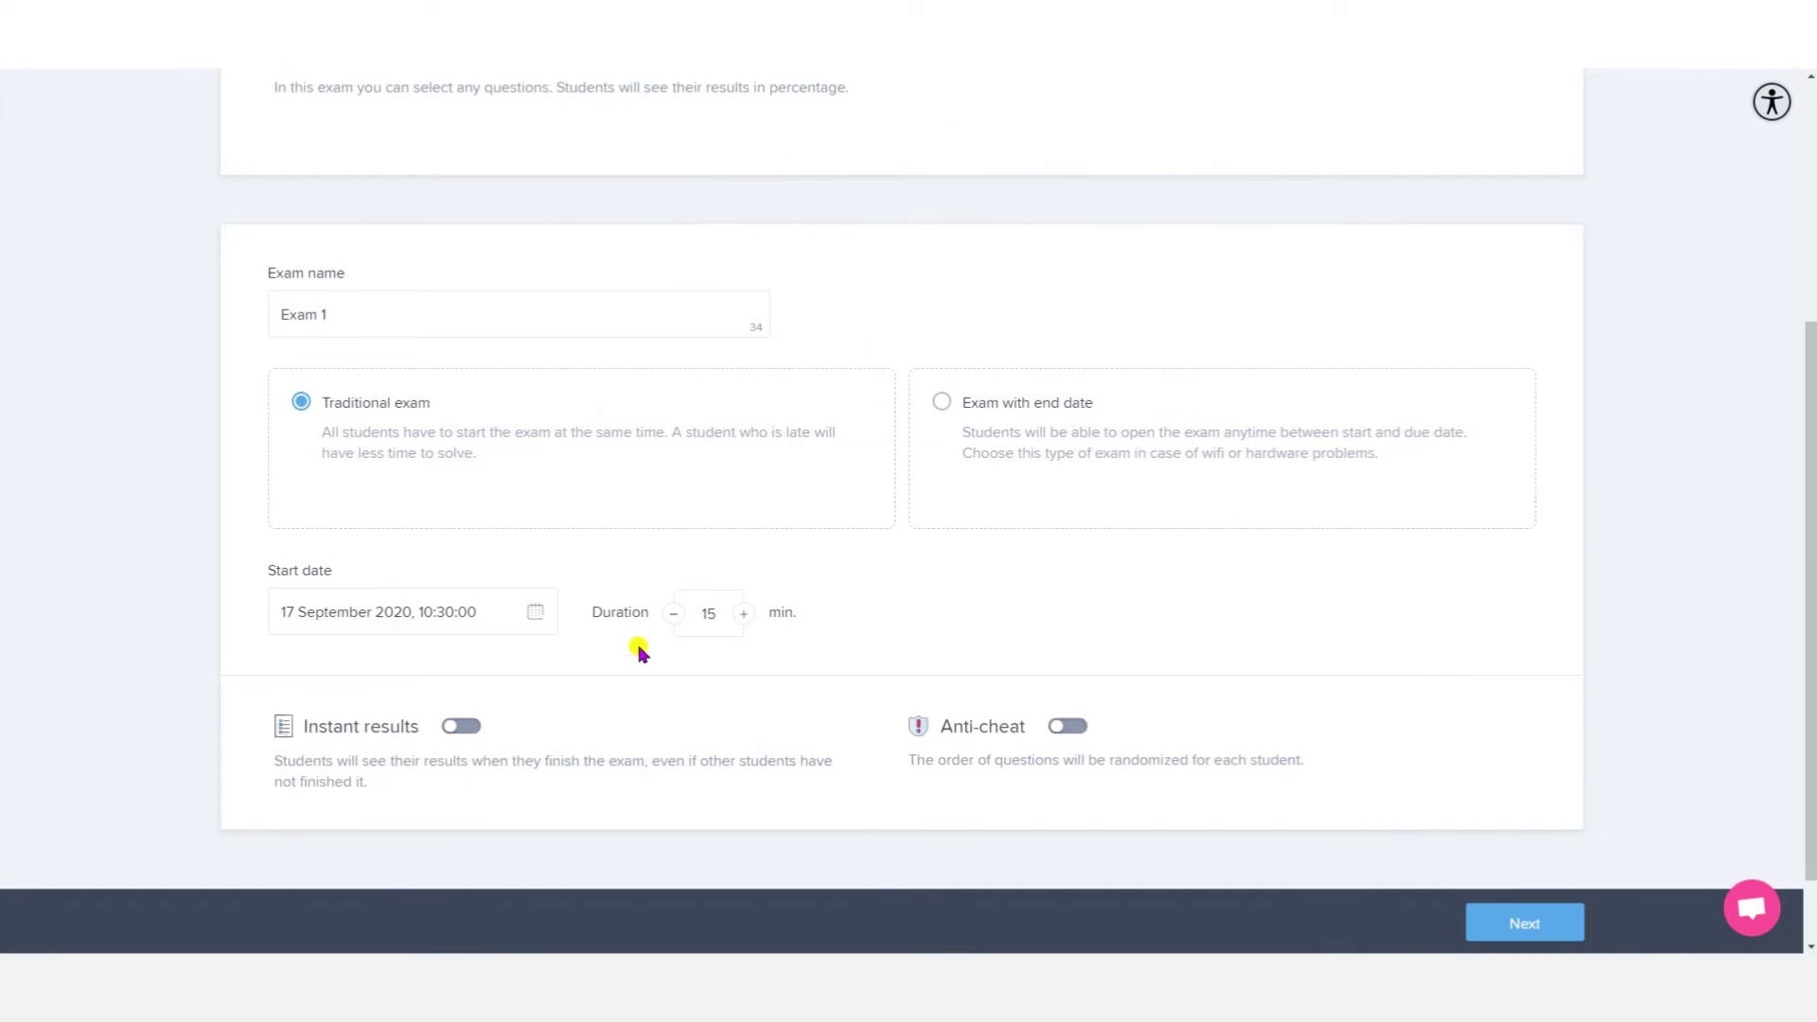
# - Set the exam duration to 30 minutes and choose the exam type with an end date
pyautogui.click(744, 613)
pyautogui.scroll(1, 1143, 691)
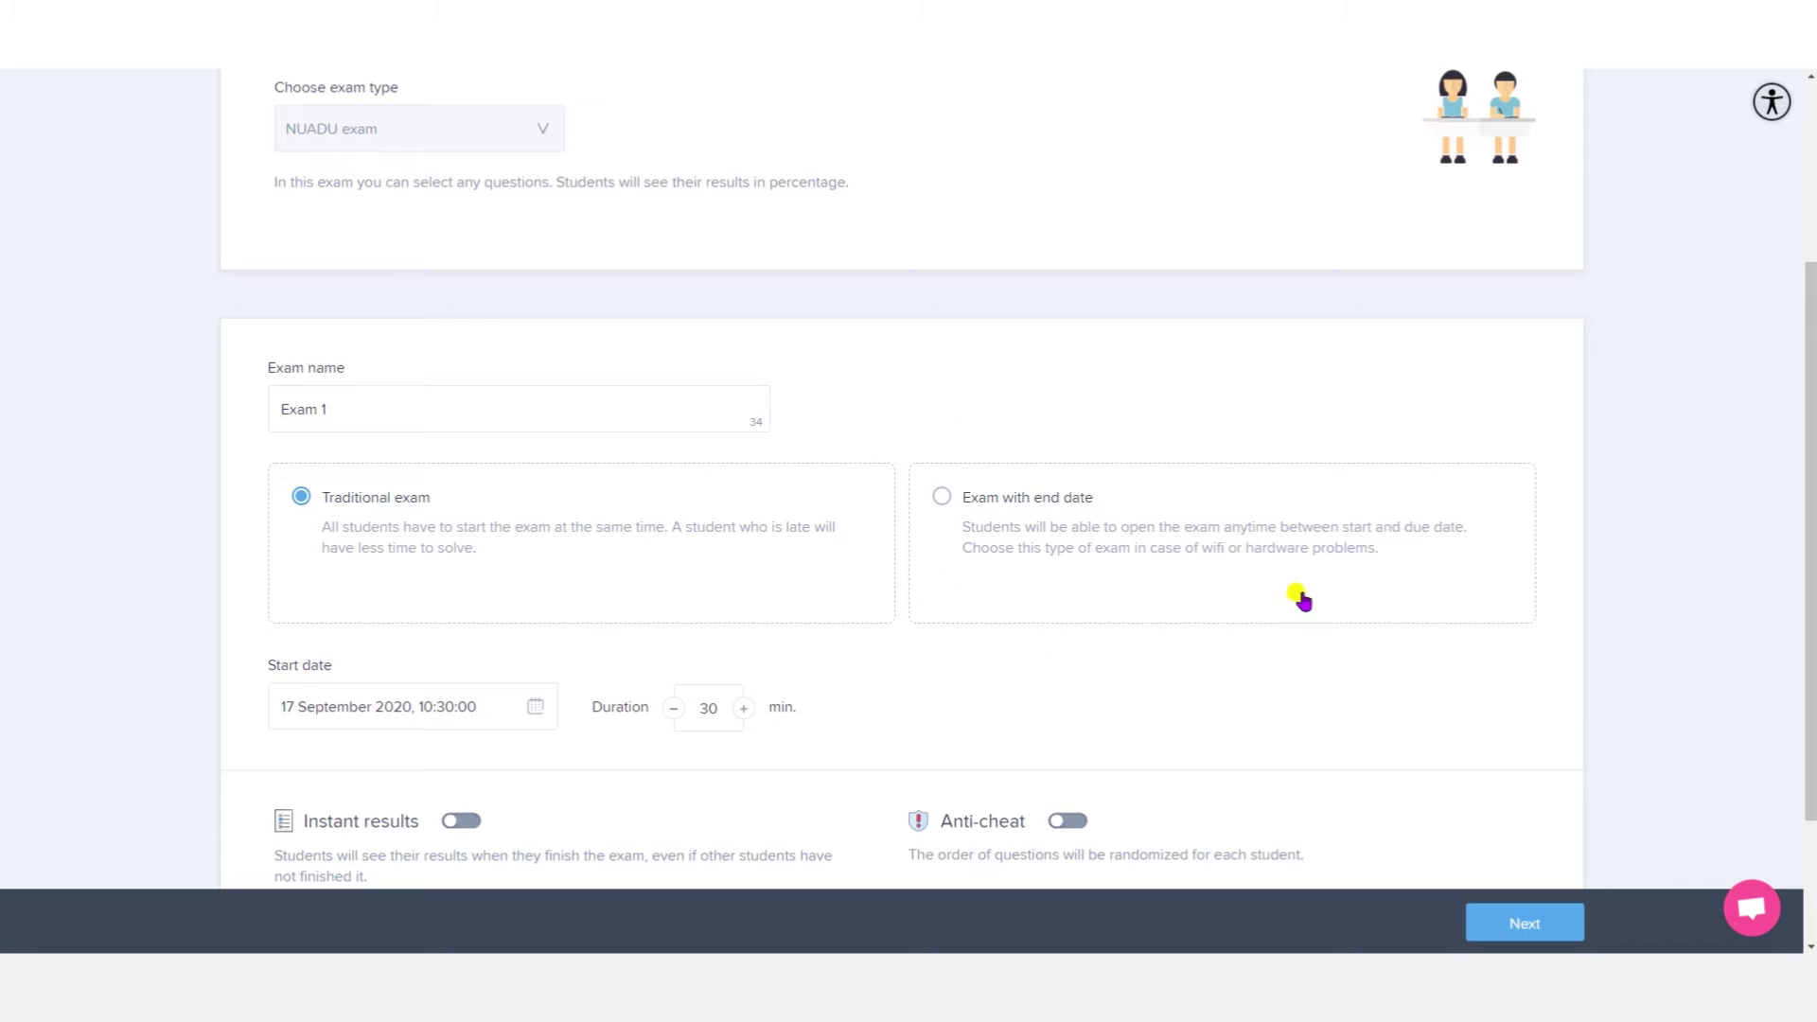
pyautogui.click(942, 496)
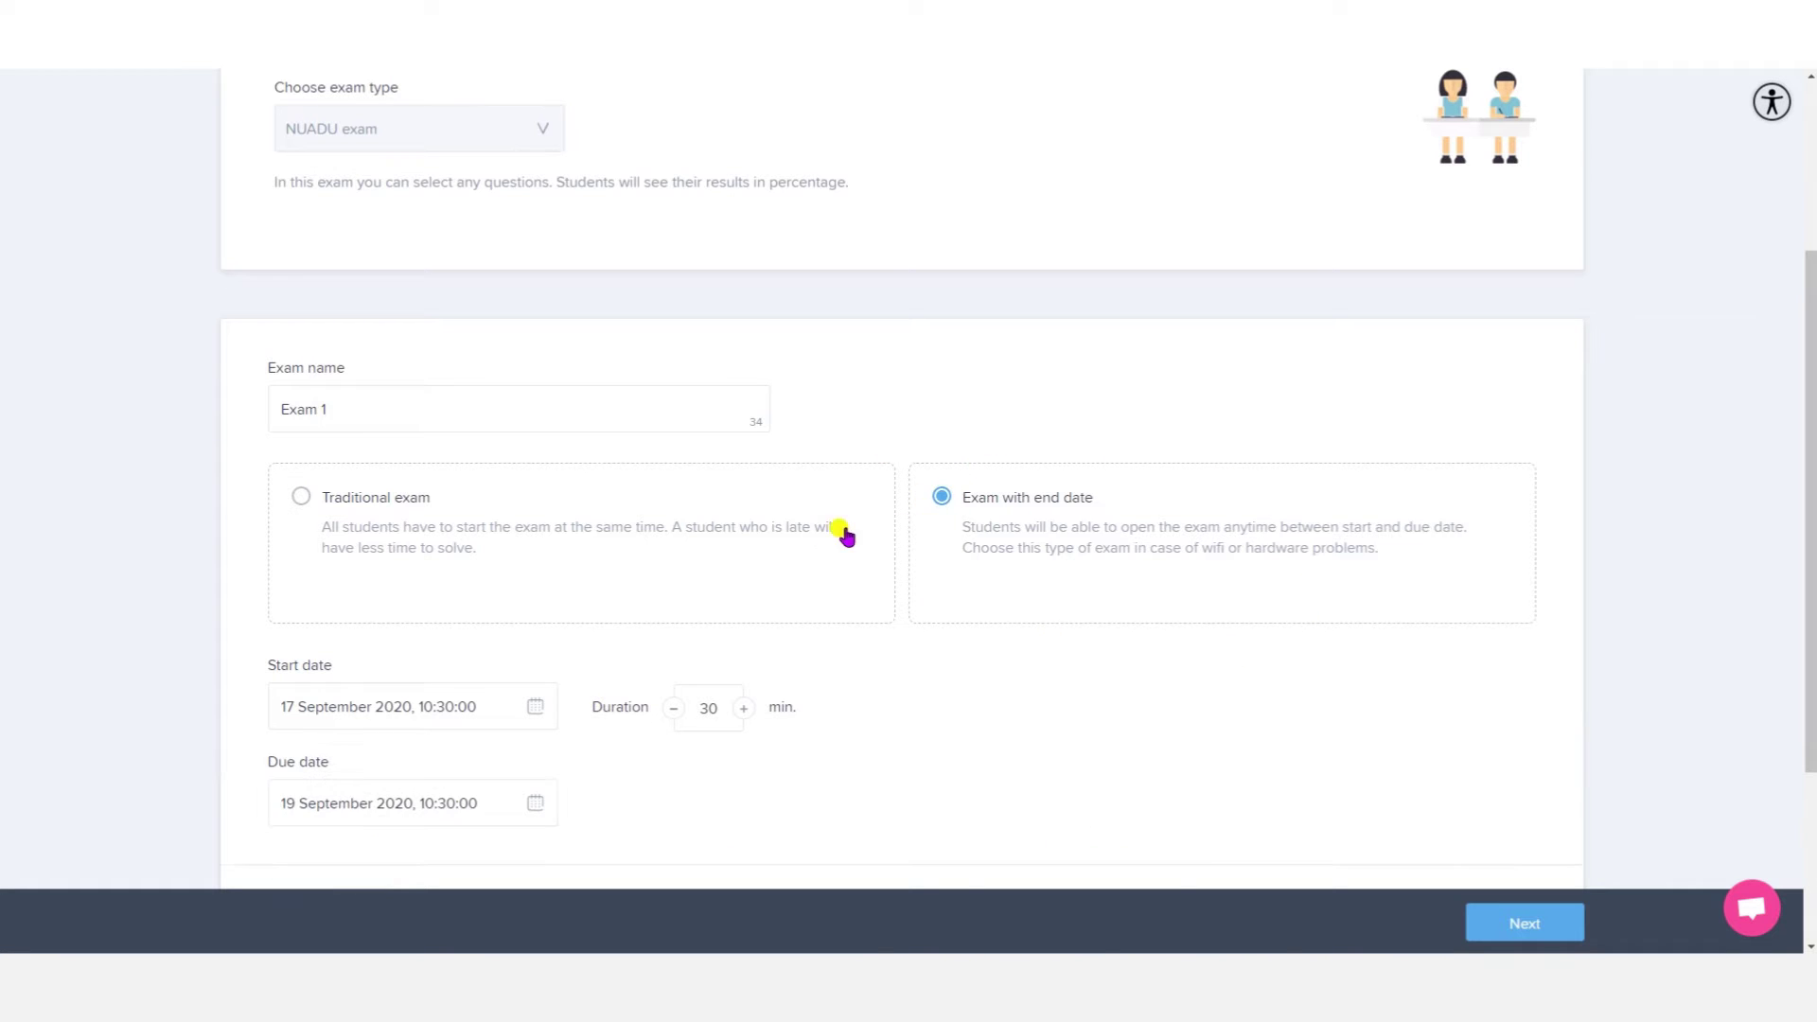
# - Set the exam's due date to 18 September 2020 at 10:30
pyautogui.scroll(-2, 799, 556)
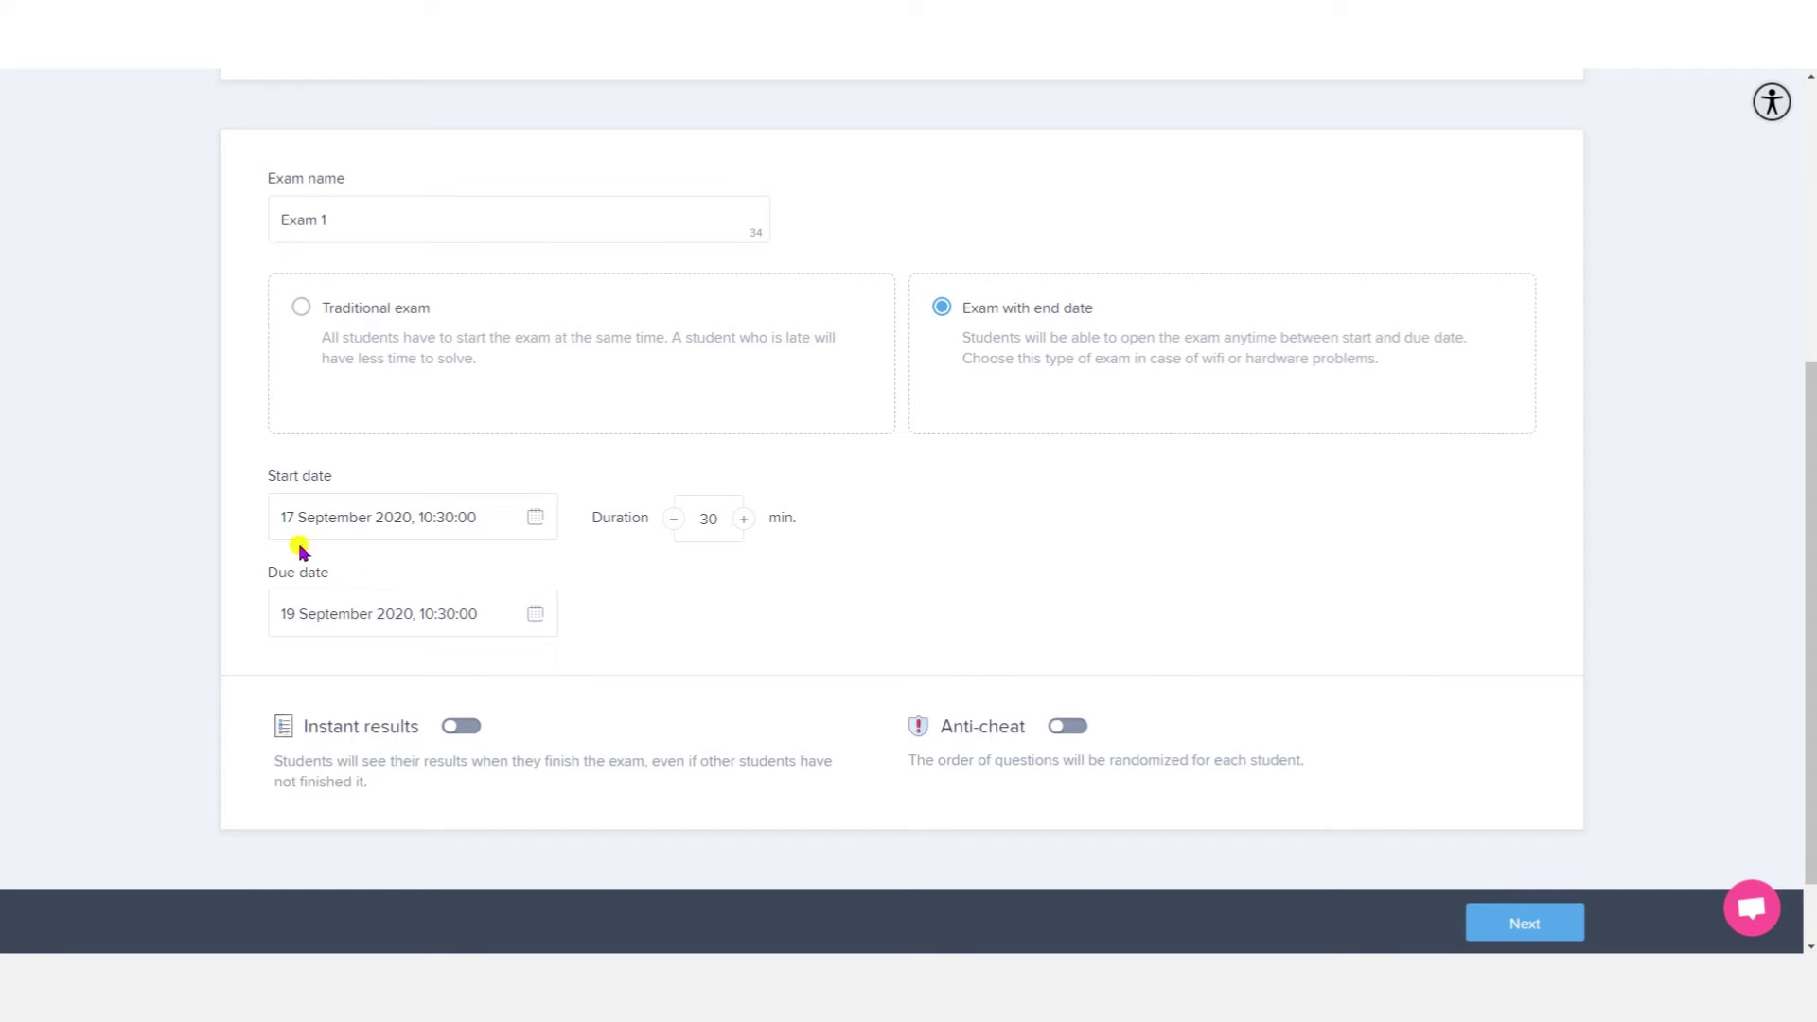
pyautogui.click(530, 615)
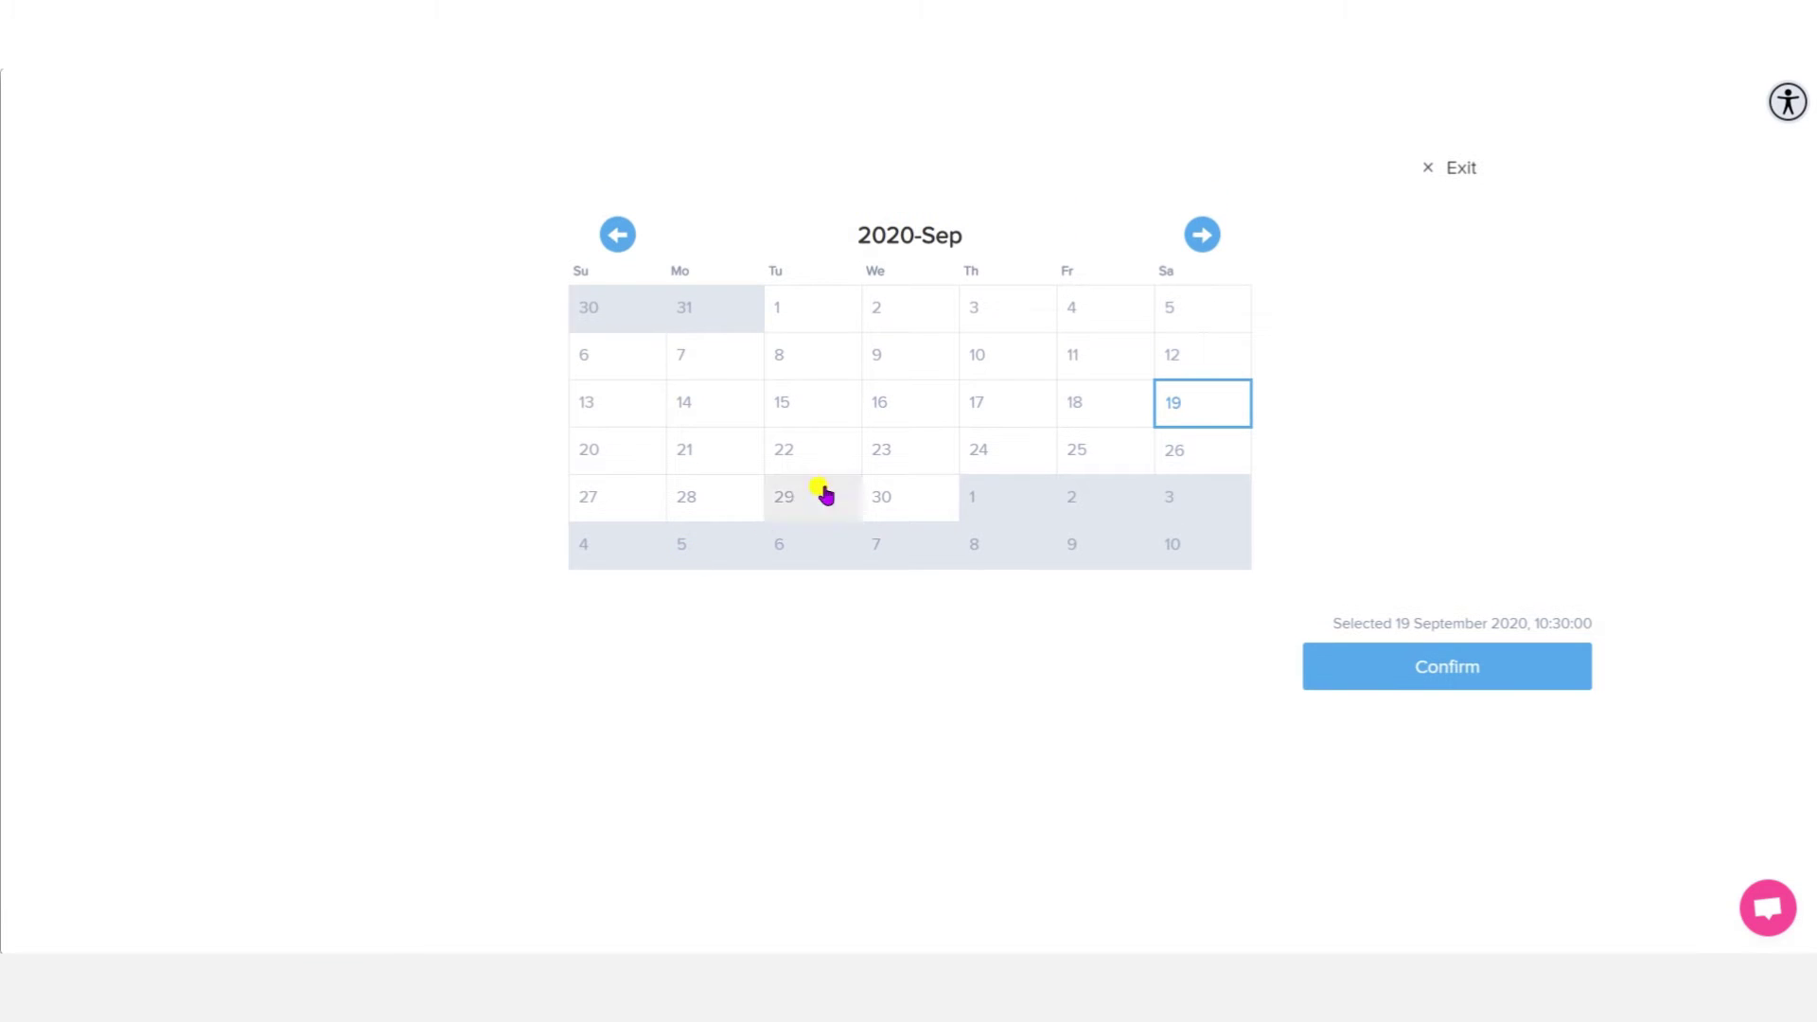
pyautogui.click(1082, 419)
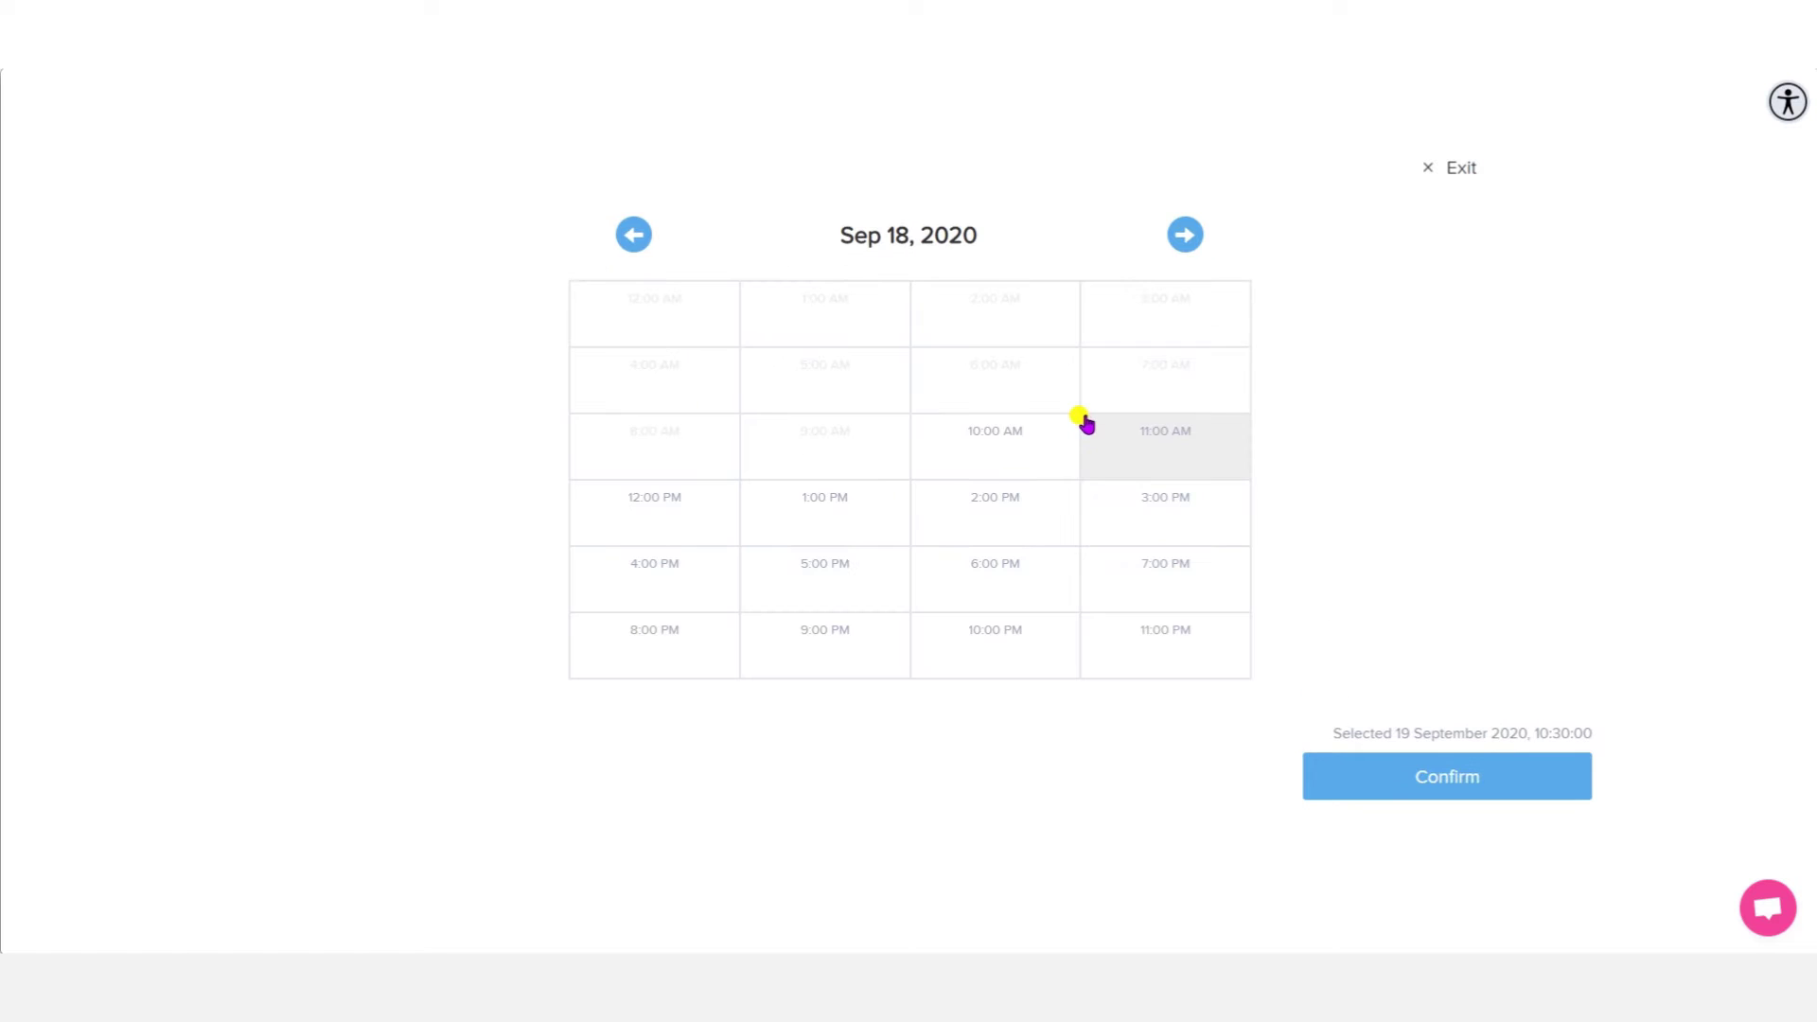
pyautogui.click(1001, 442)
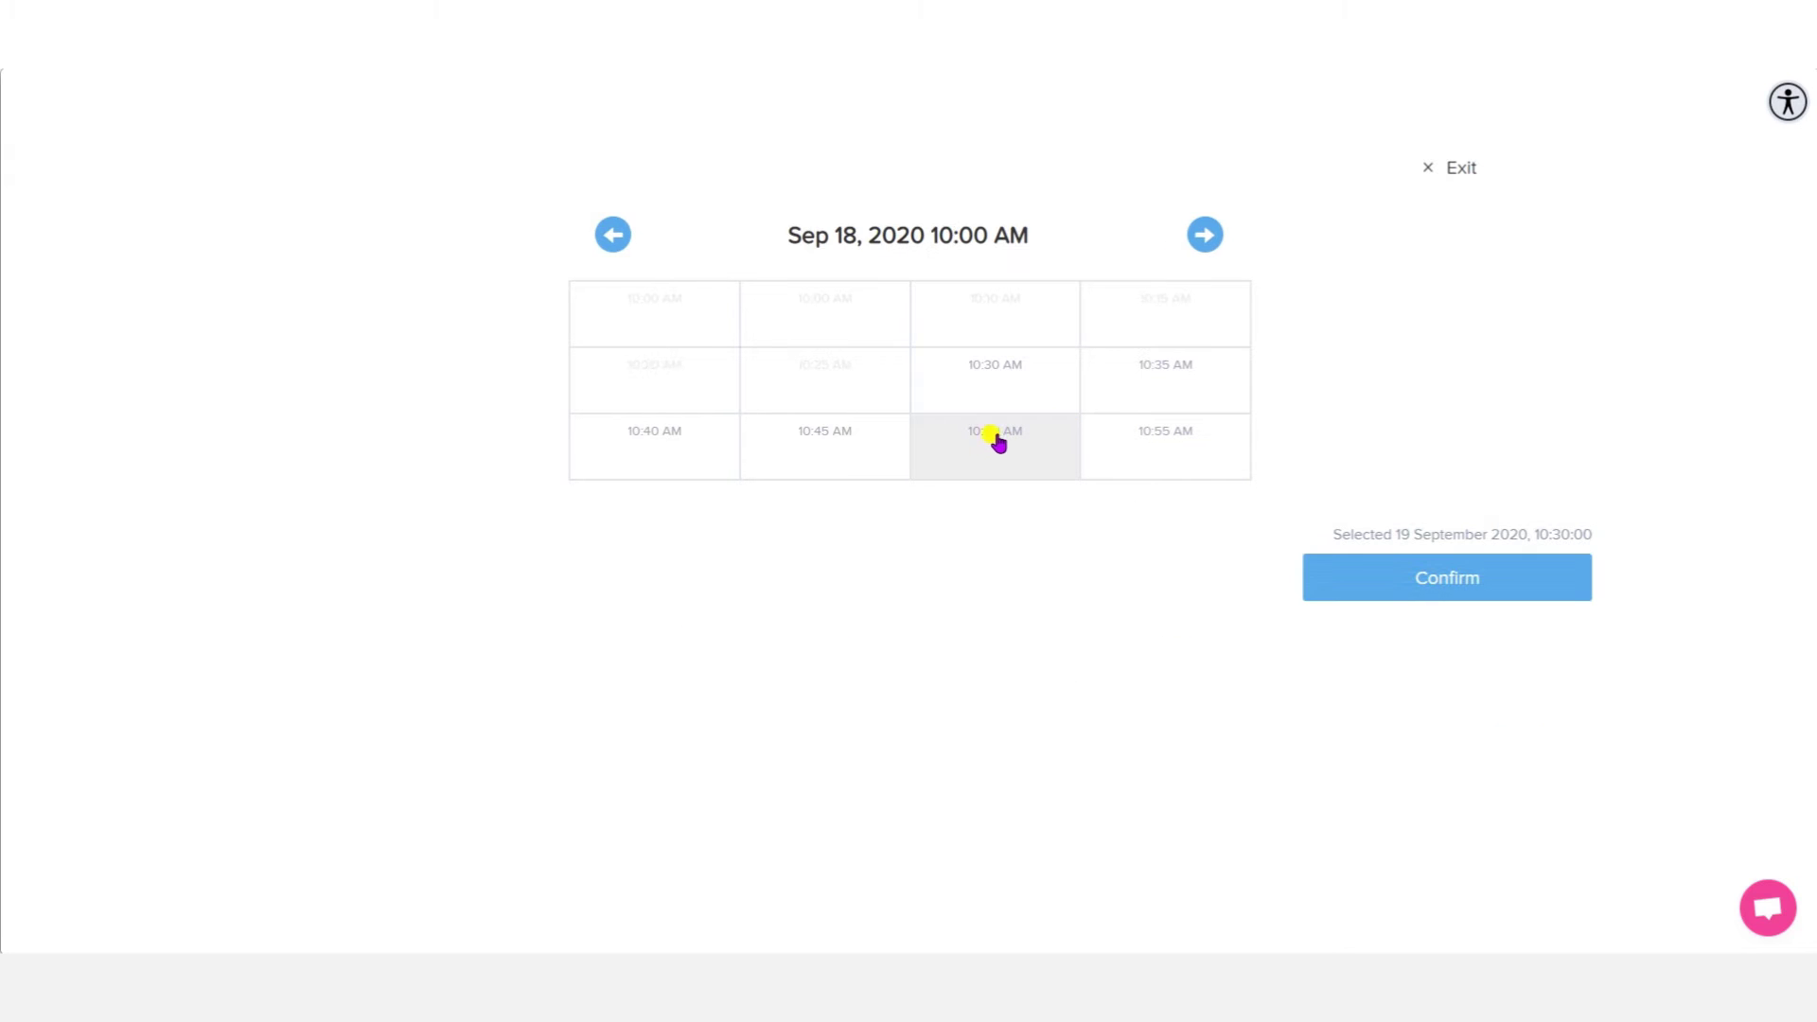
pyautogui.click(972, 389)
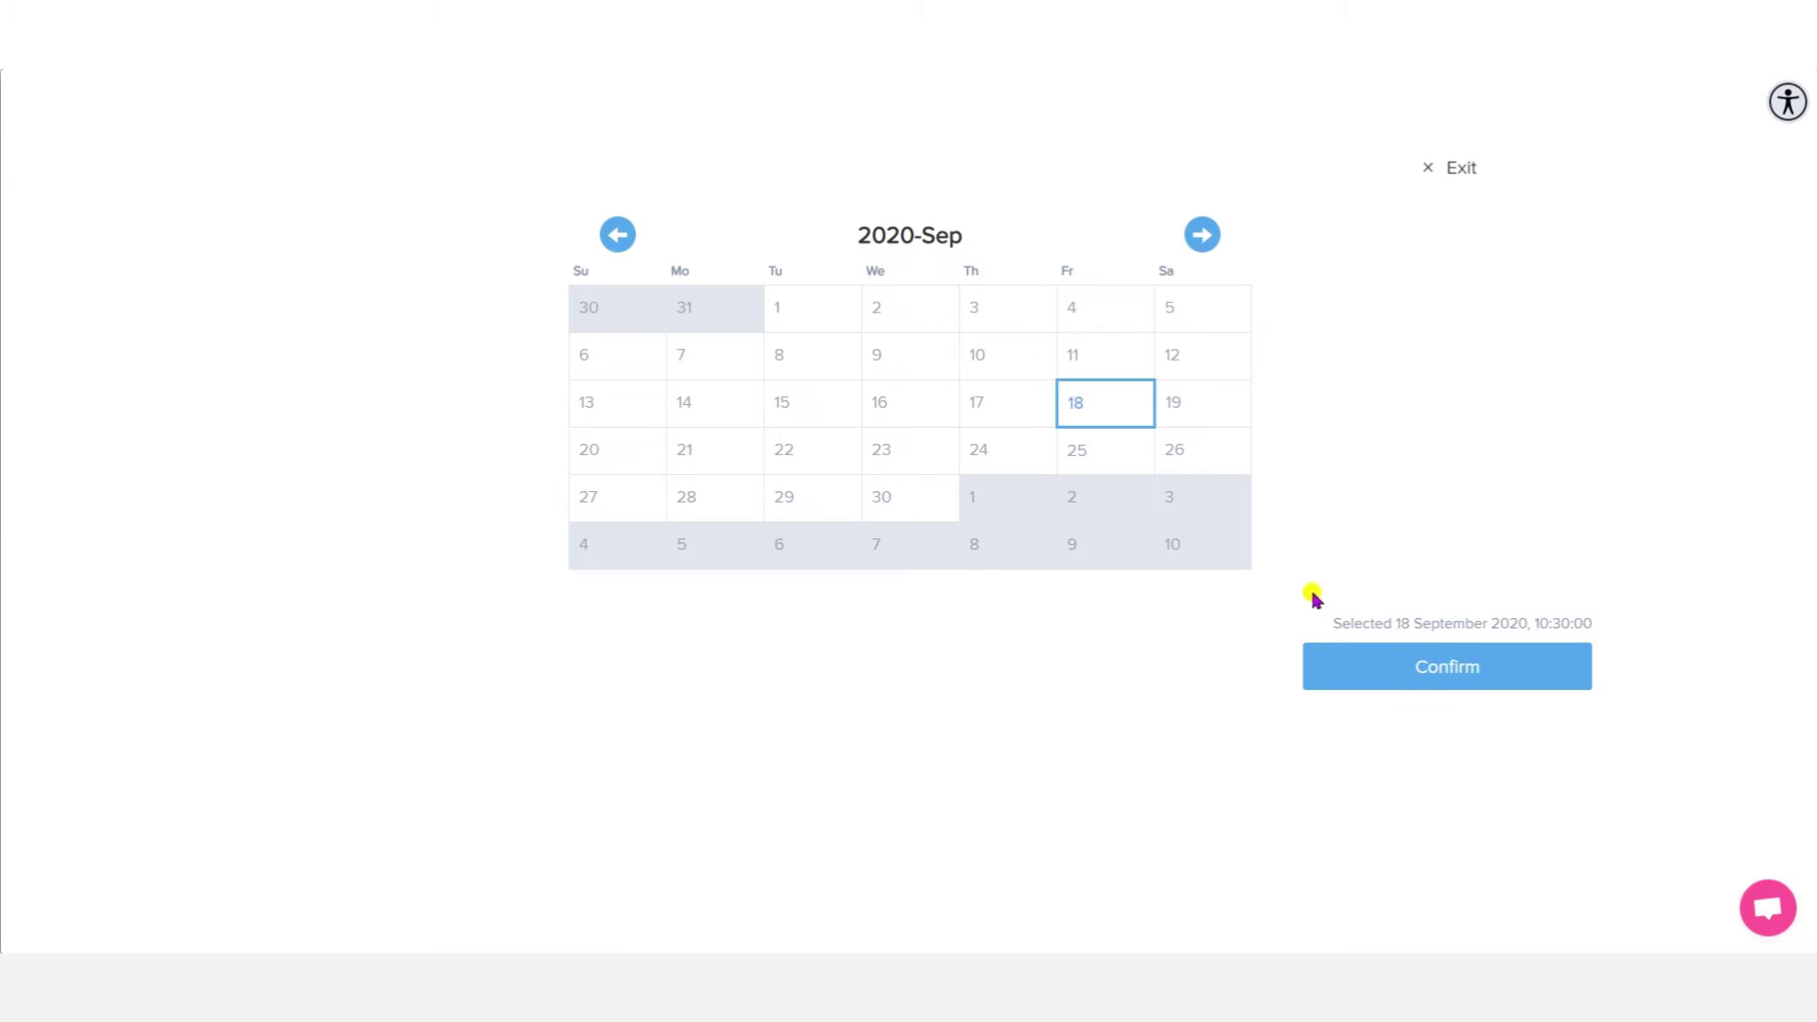
pyautogui.click(1335, 674)
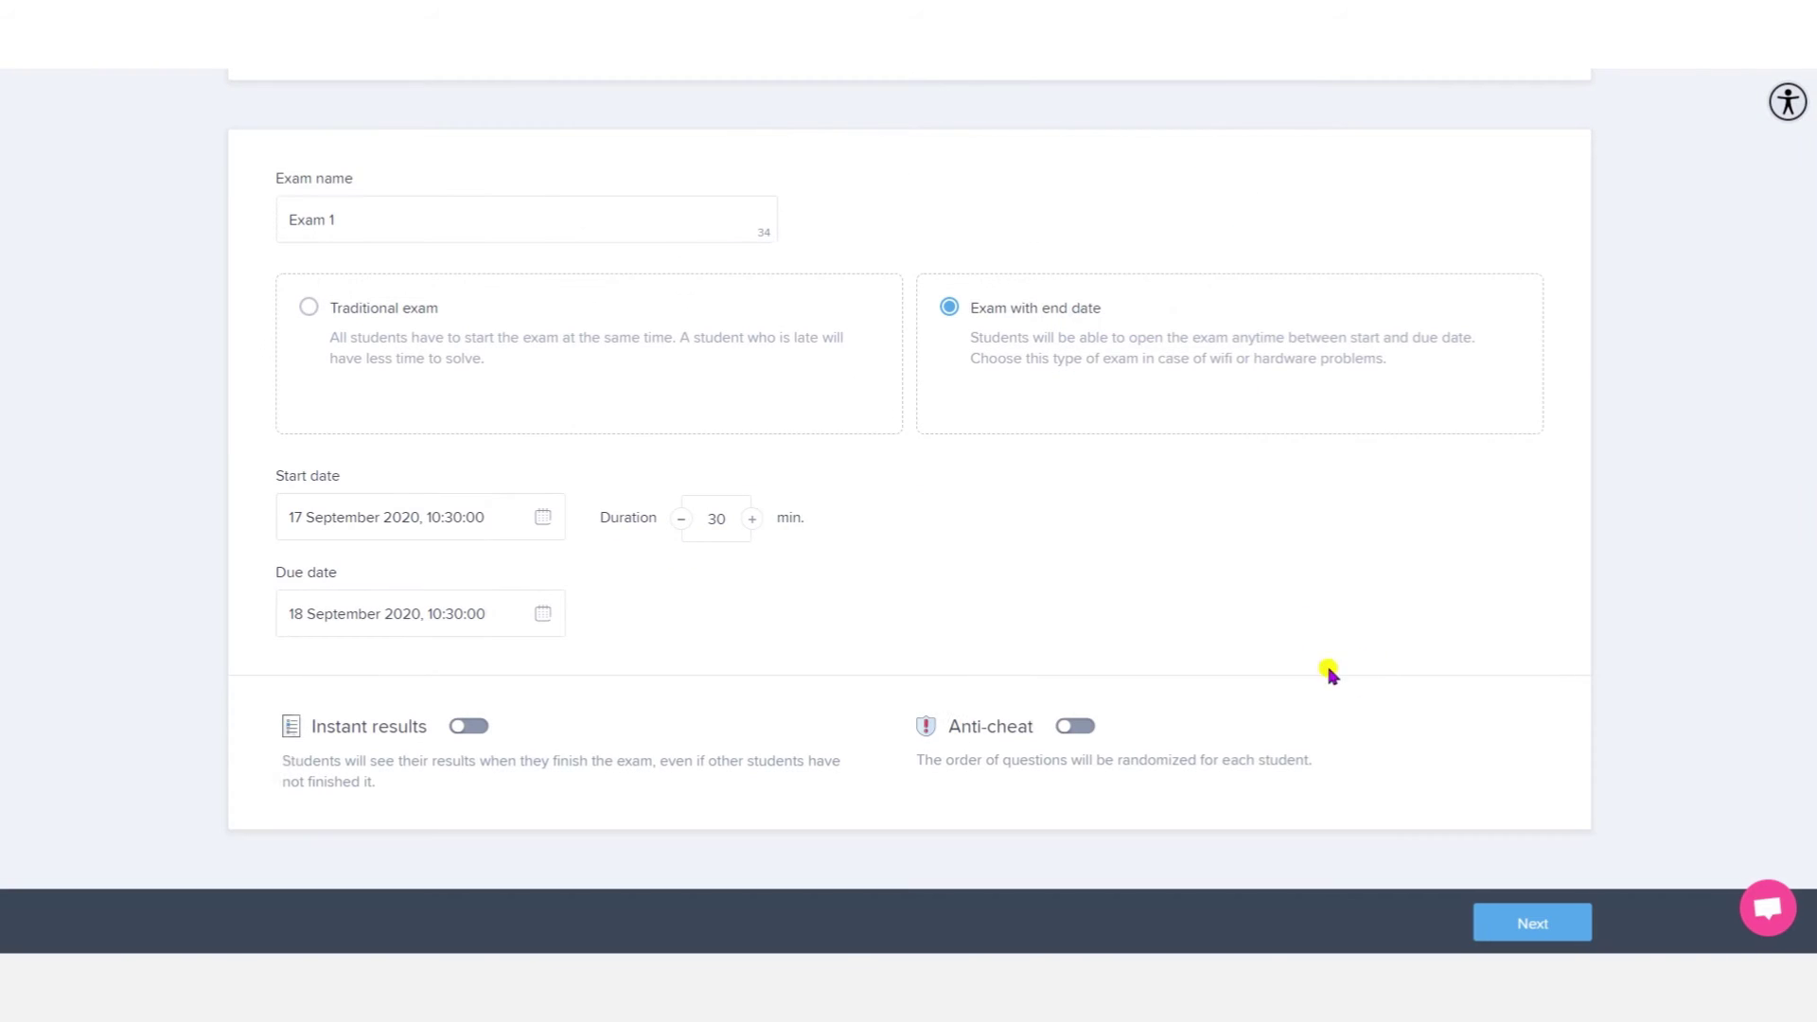
# - Adjust the duration, turn on Instant results and complete the setup stage of the exam
pyautogui.click(664, 522)
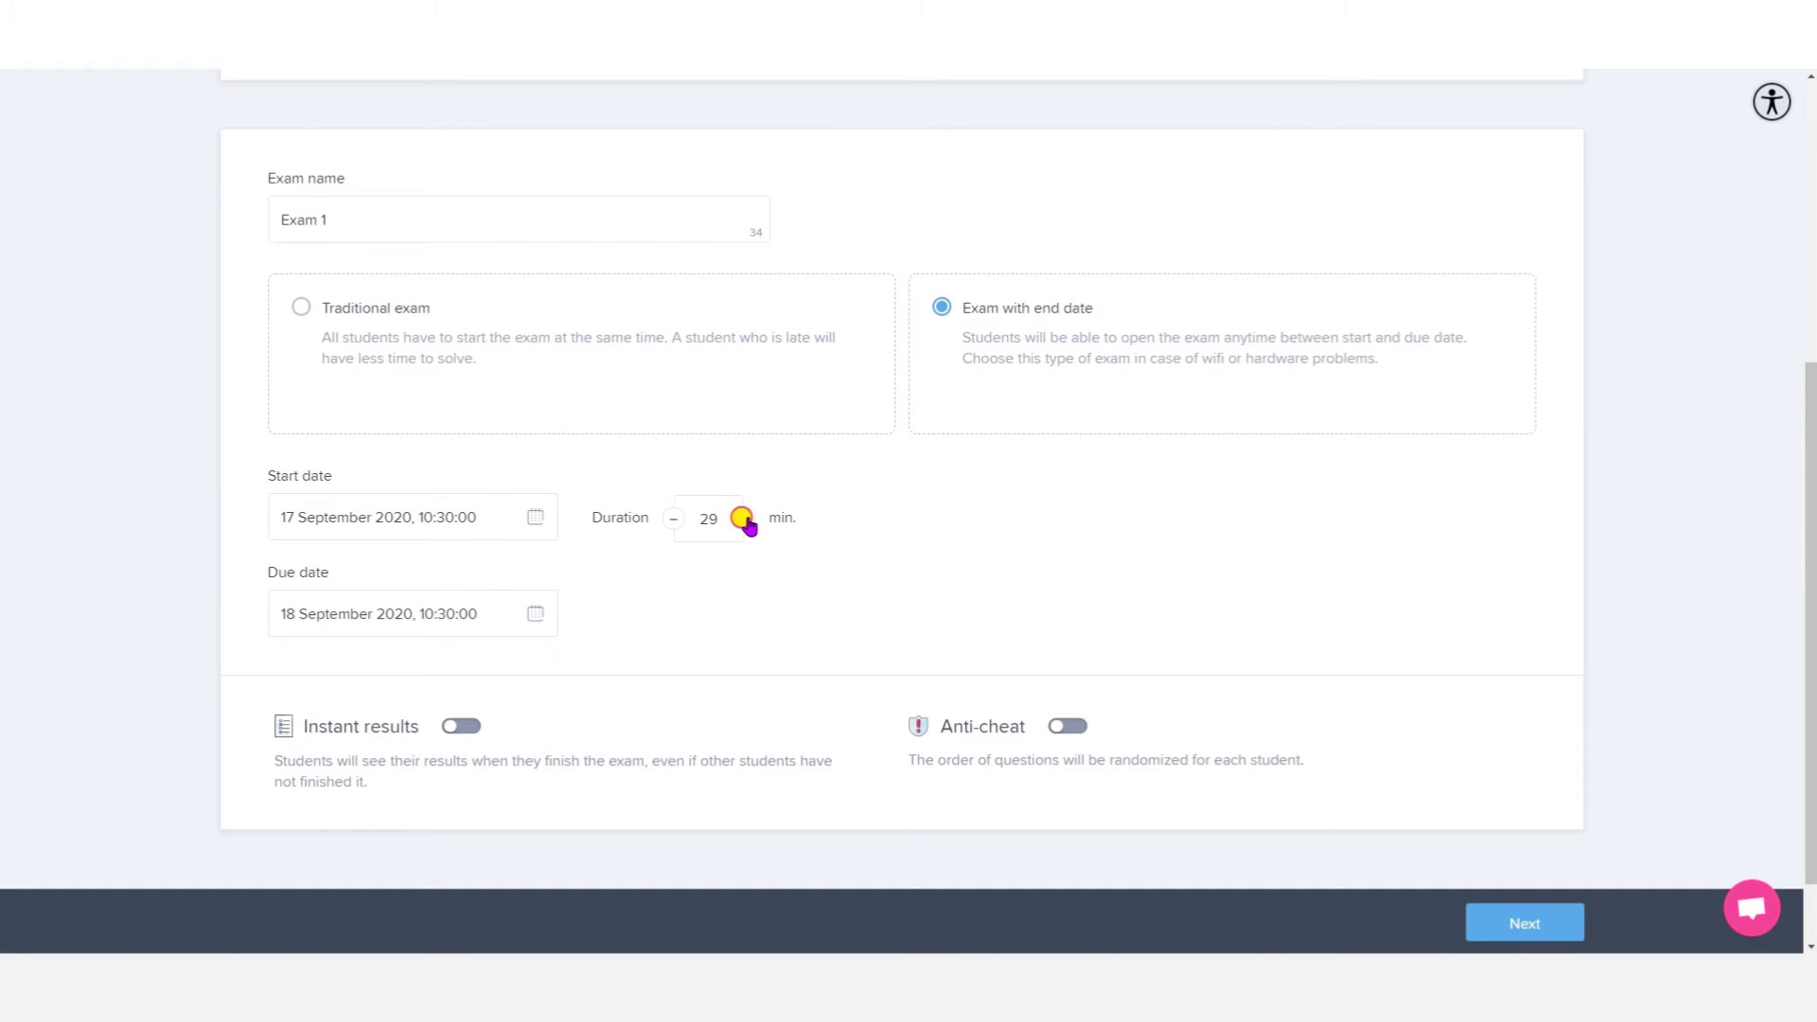
pyautogui.click(465, 730)
pyautogui.click(1491, 923)
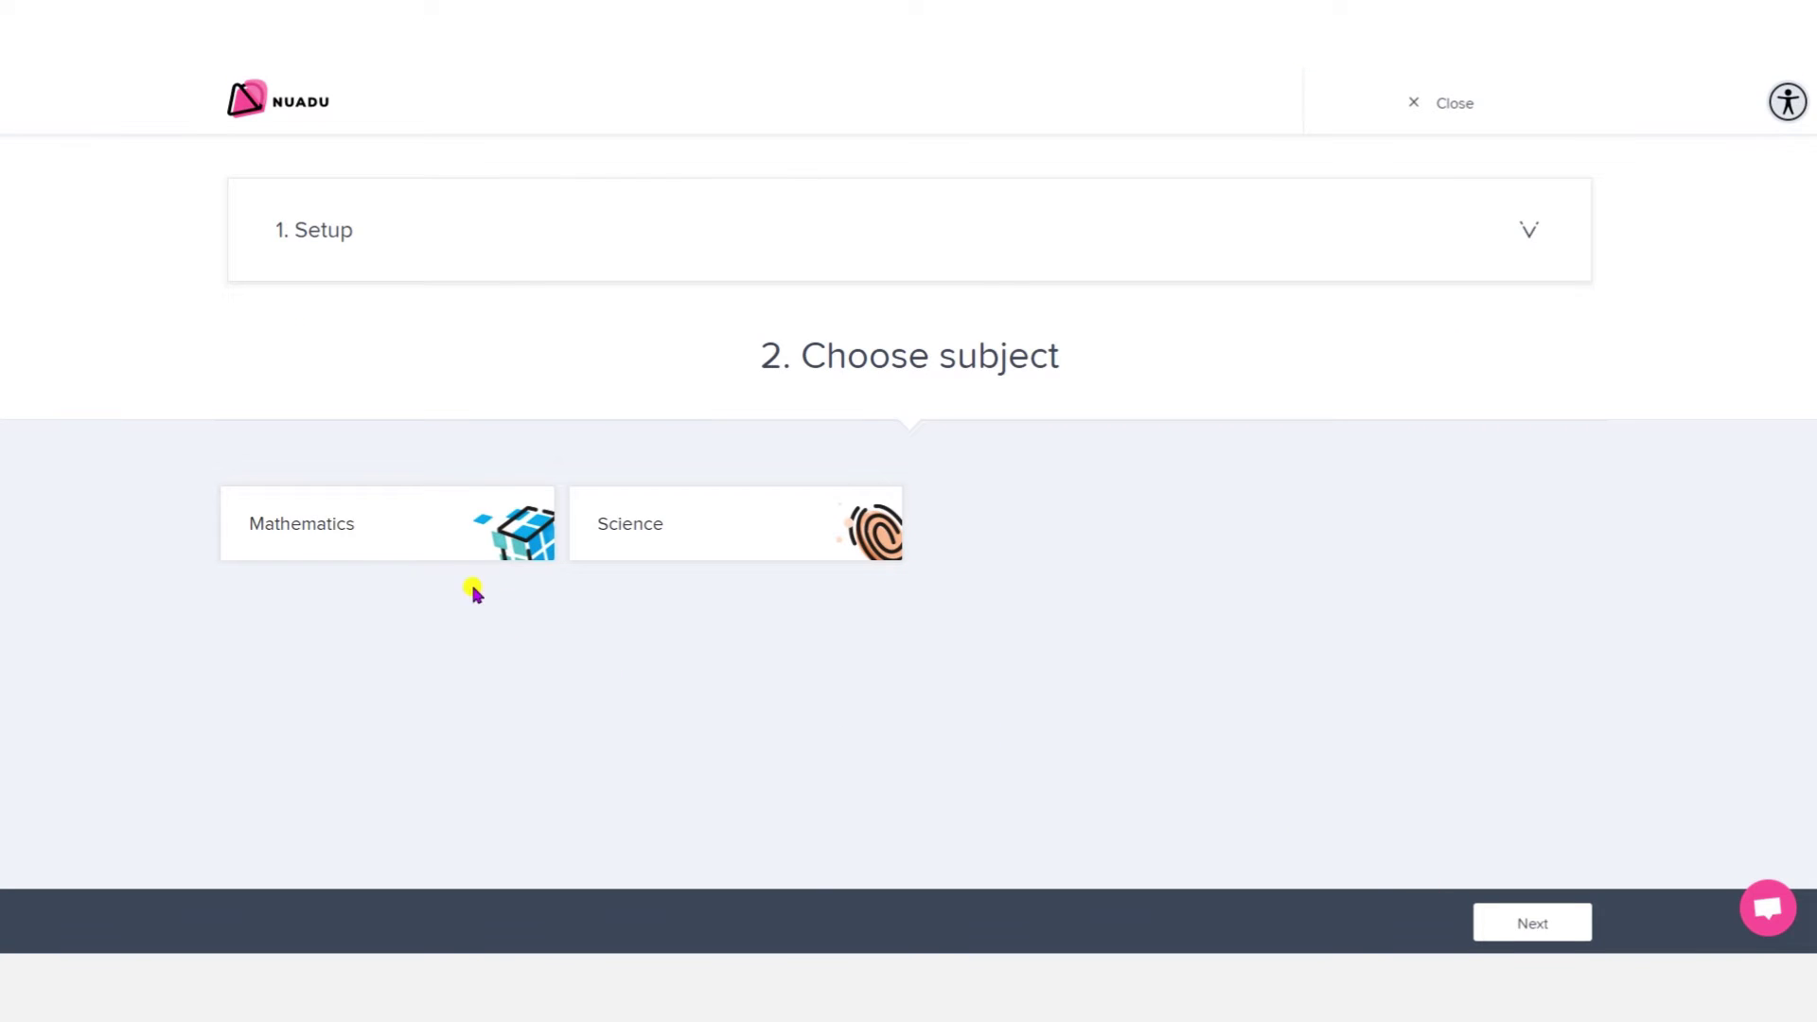
# - Choose Mathematics at level 4 and include all topics of the Numbers to 10 000 chapter
pyautogui.click(406, 532)
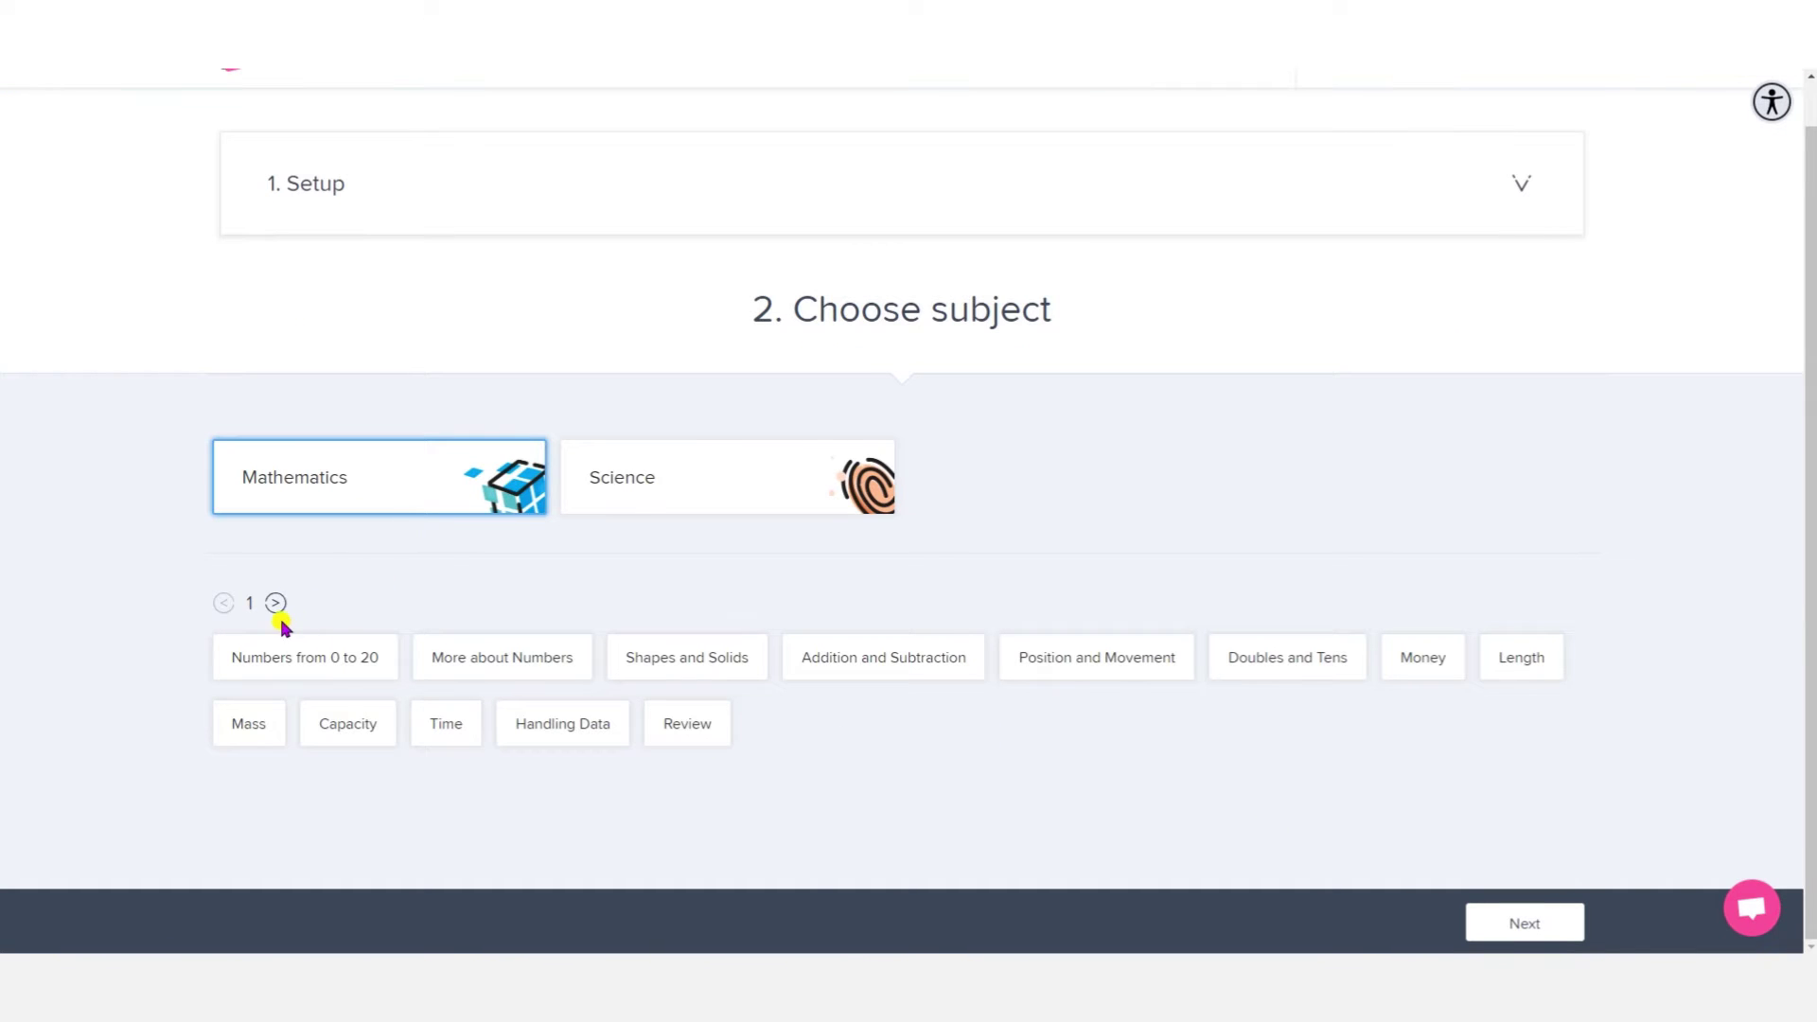
pyautogui.click(274, 605)
pyautogui.click(275, 606)
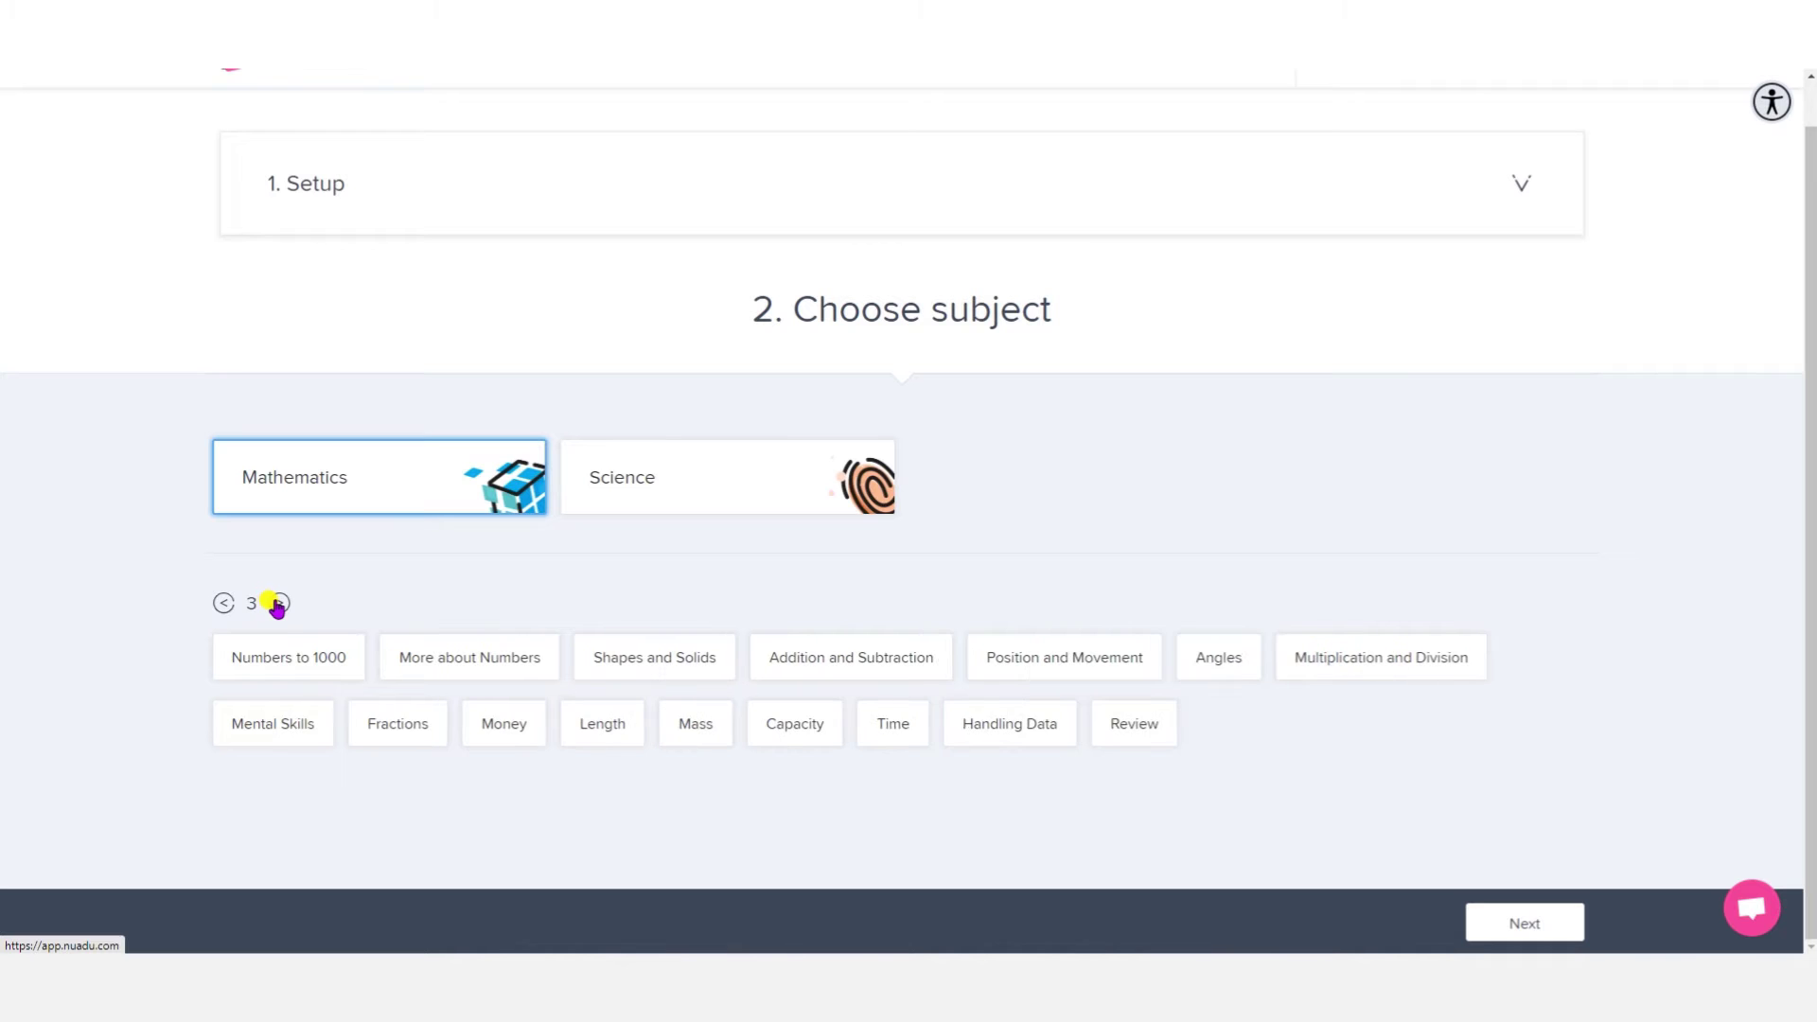
pyautogui.click(276, 606)
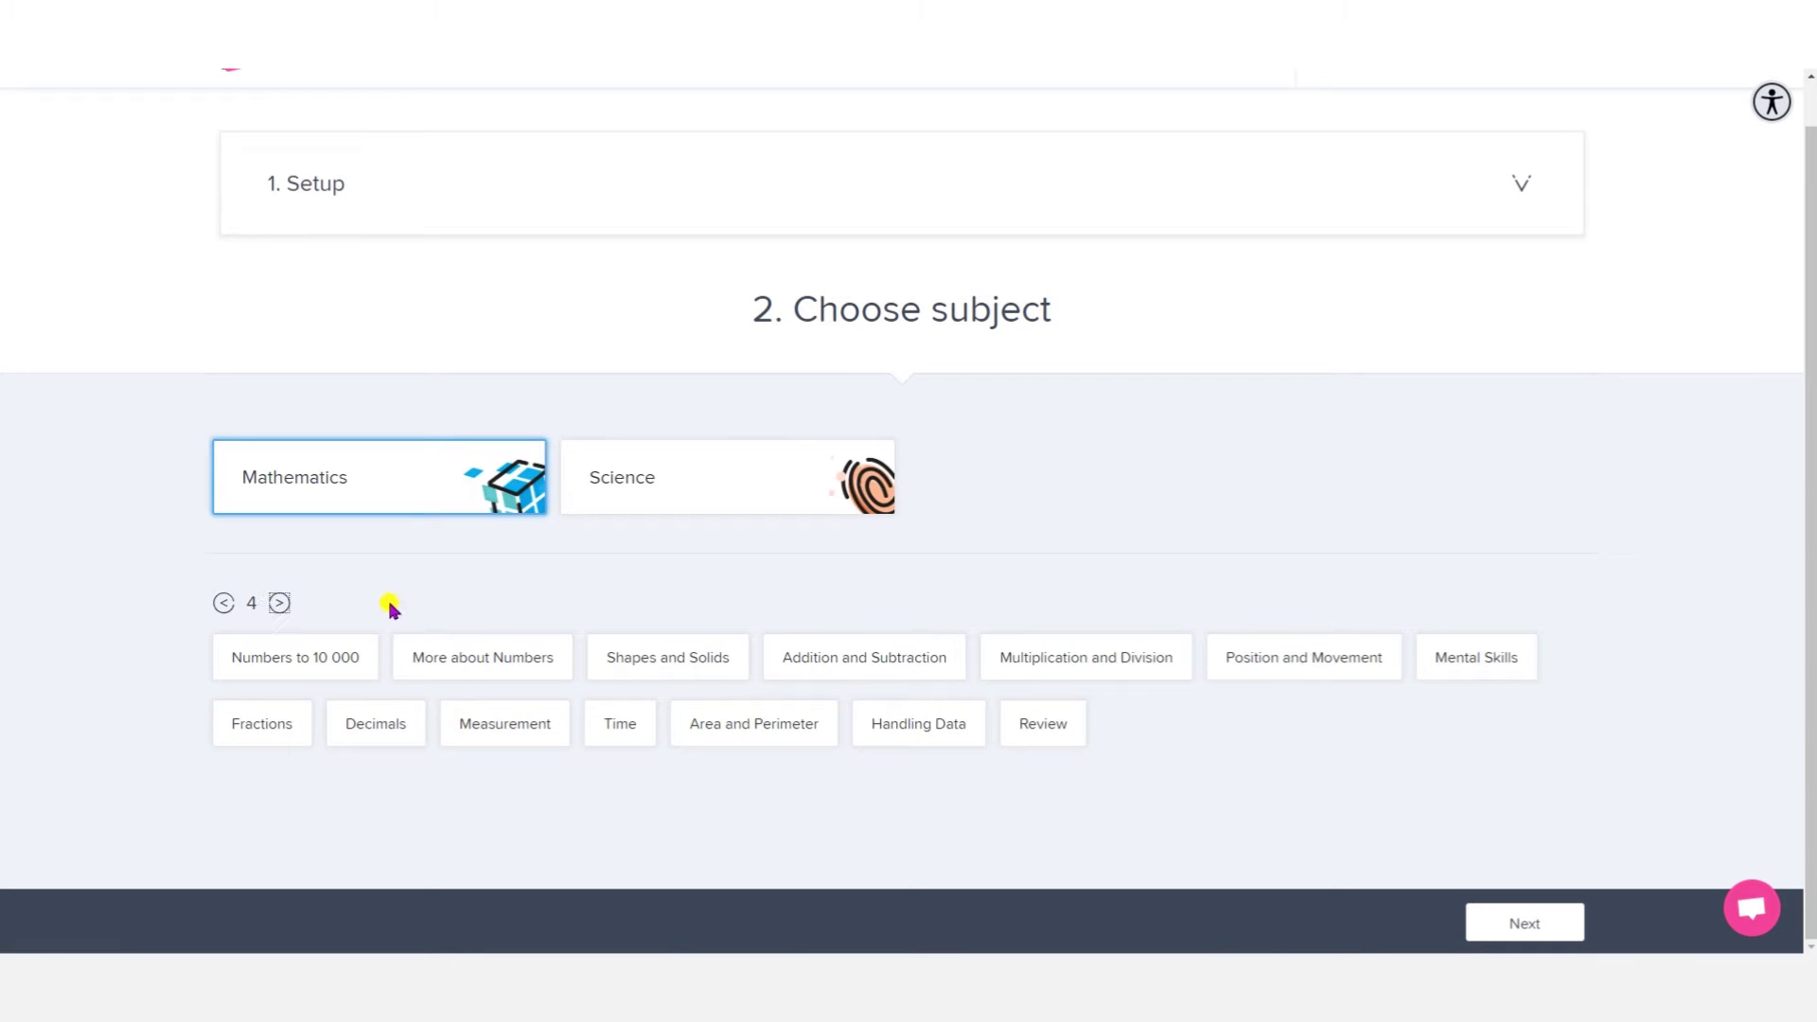
pyautogui.click(317, 661)
pyautogui.scroll(-2, 399, 602)
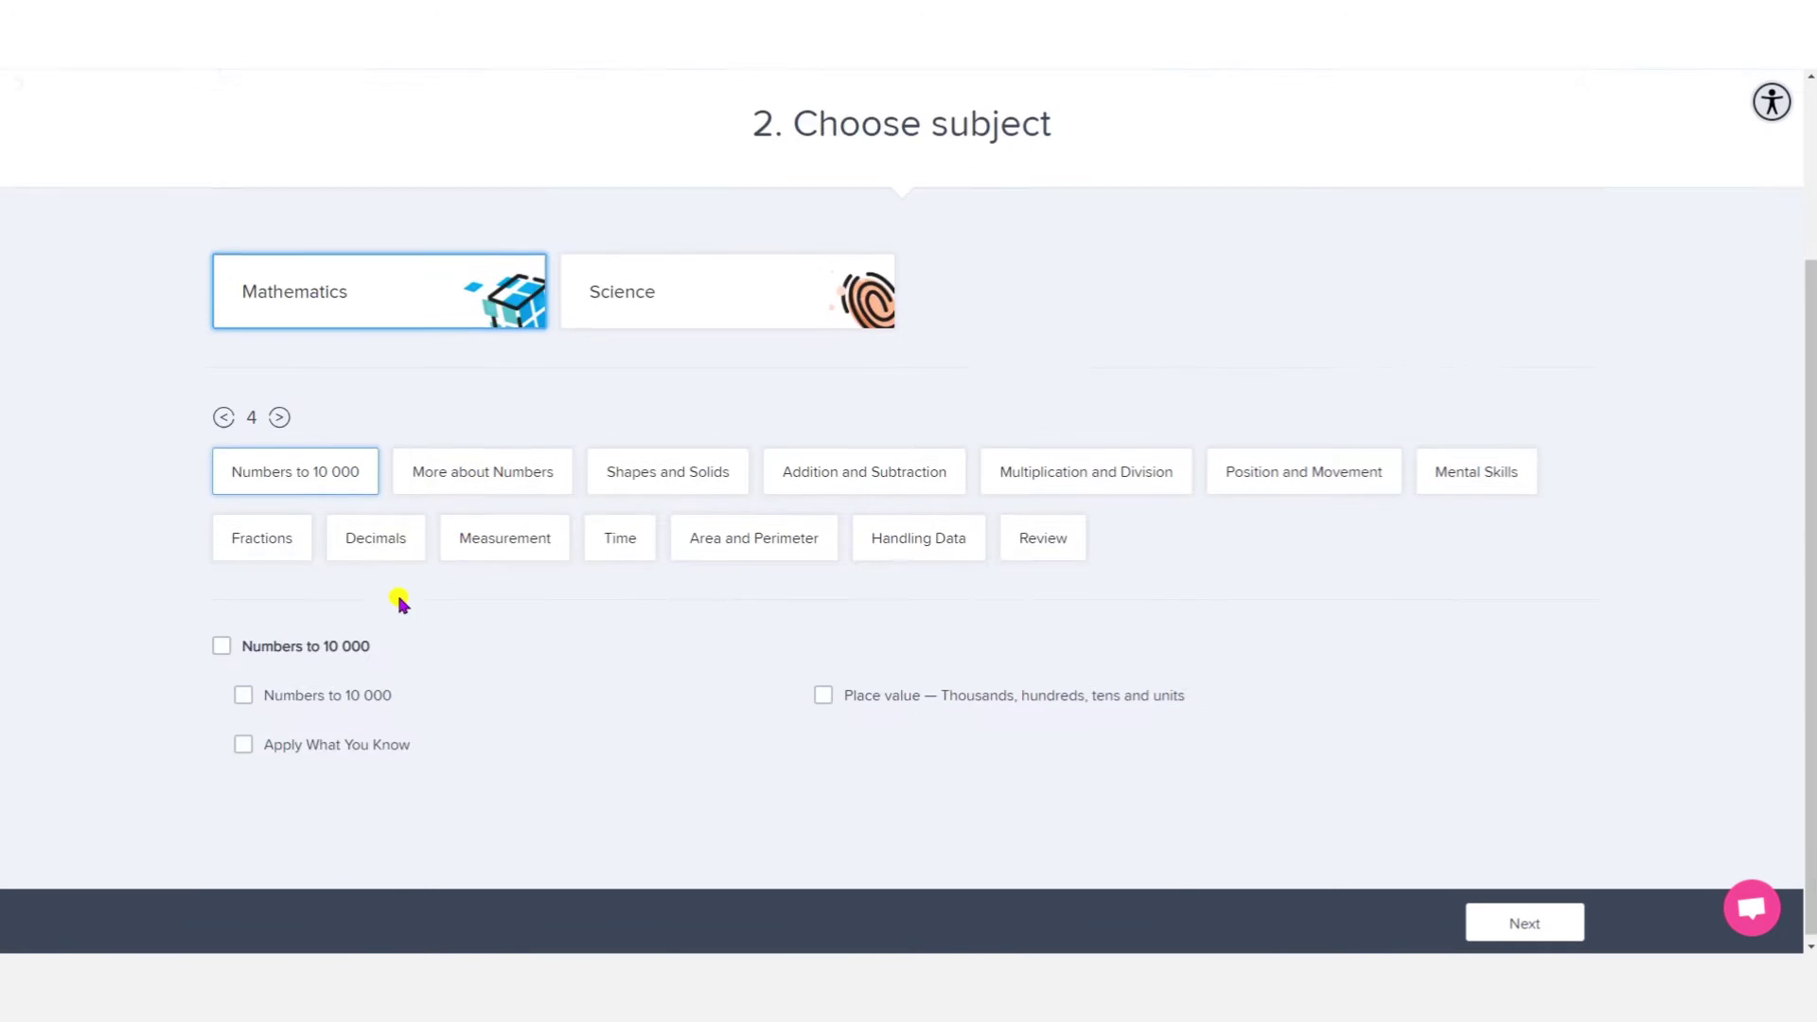
pyautogui.click(221, 642)
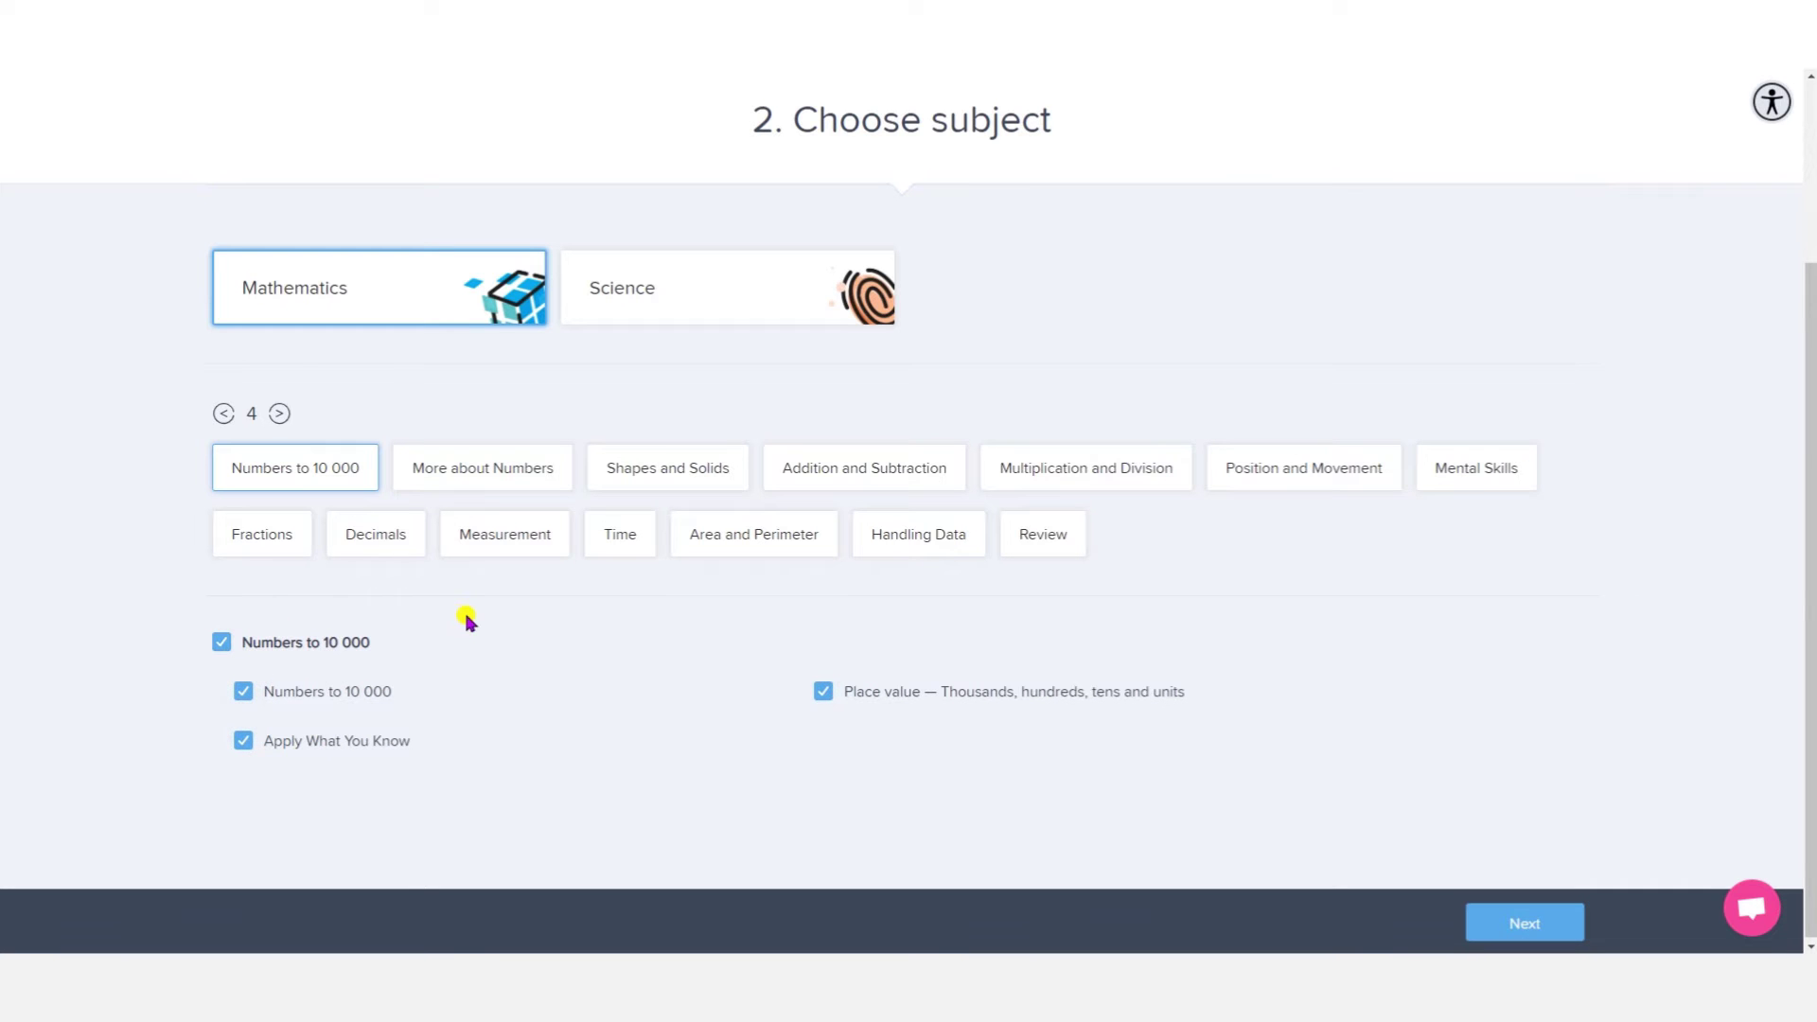
# - Include all topics of the More about Numbers chapter and continue to the class selection
pyautogui.click(490, 481)
pyautogui.scroll(-3, 426, 656)
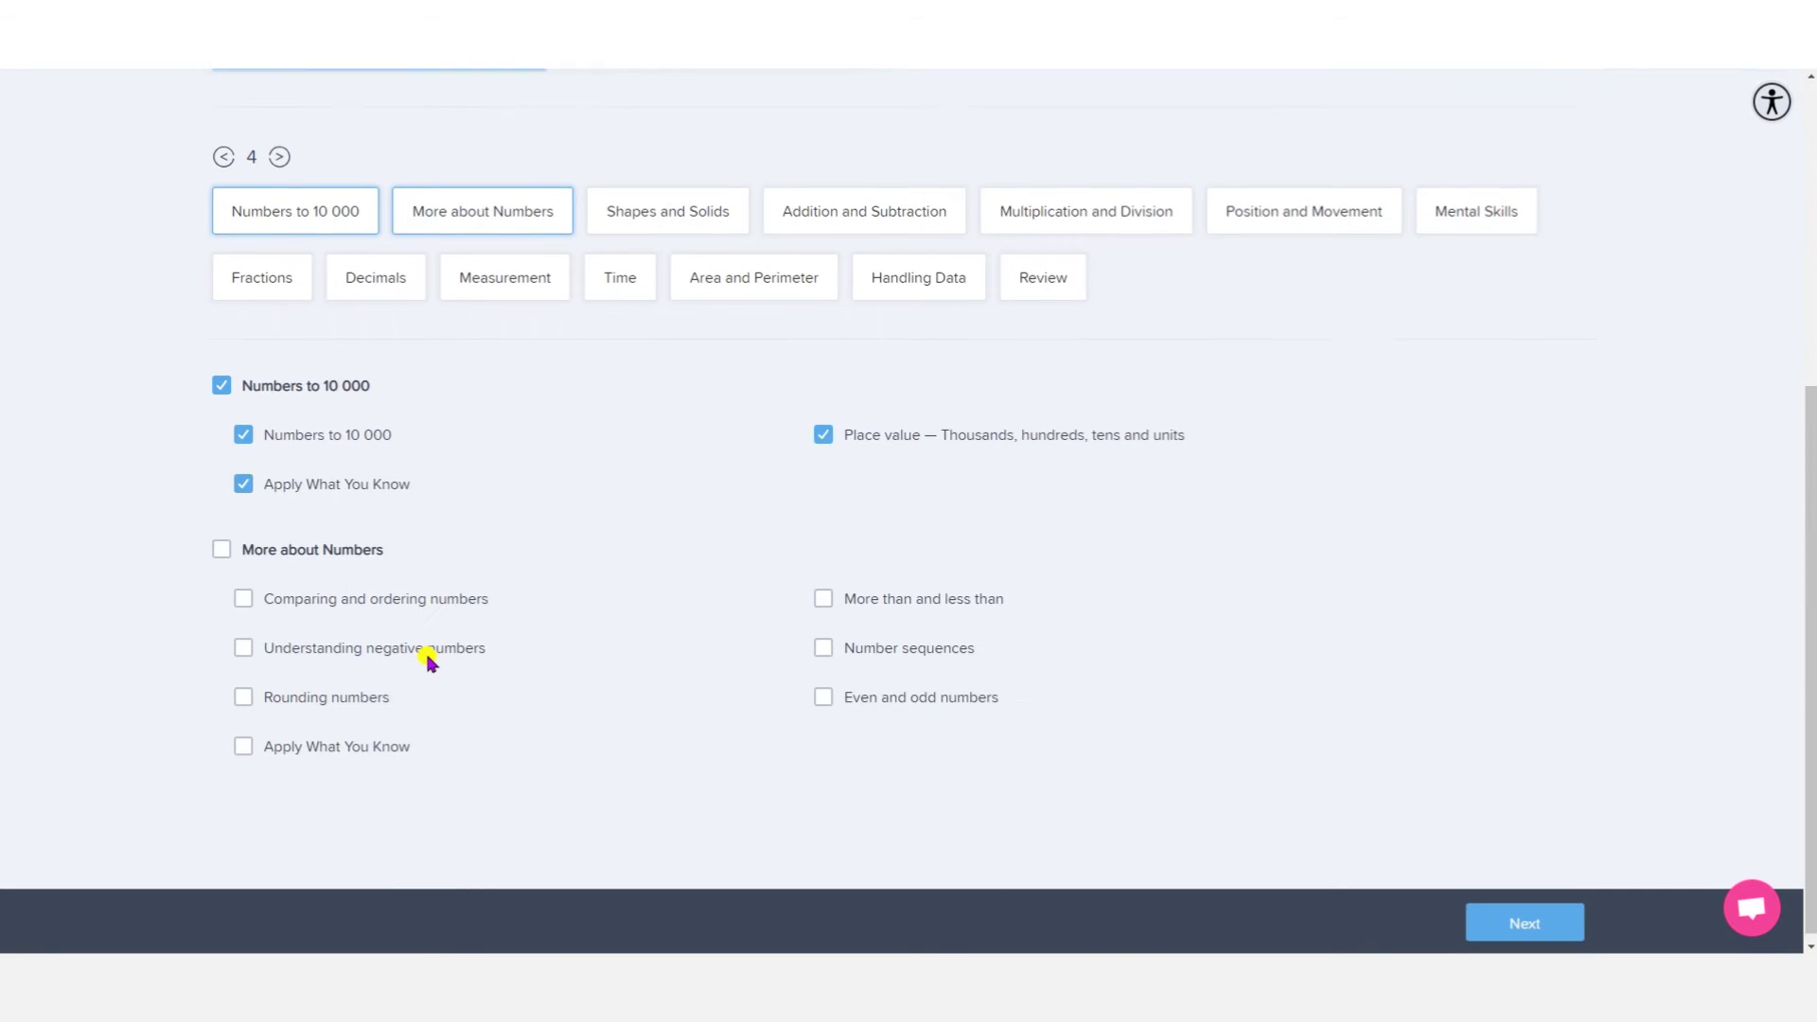
pyautogui.click(227, 545)
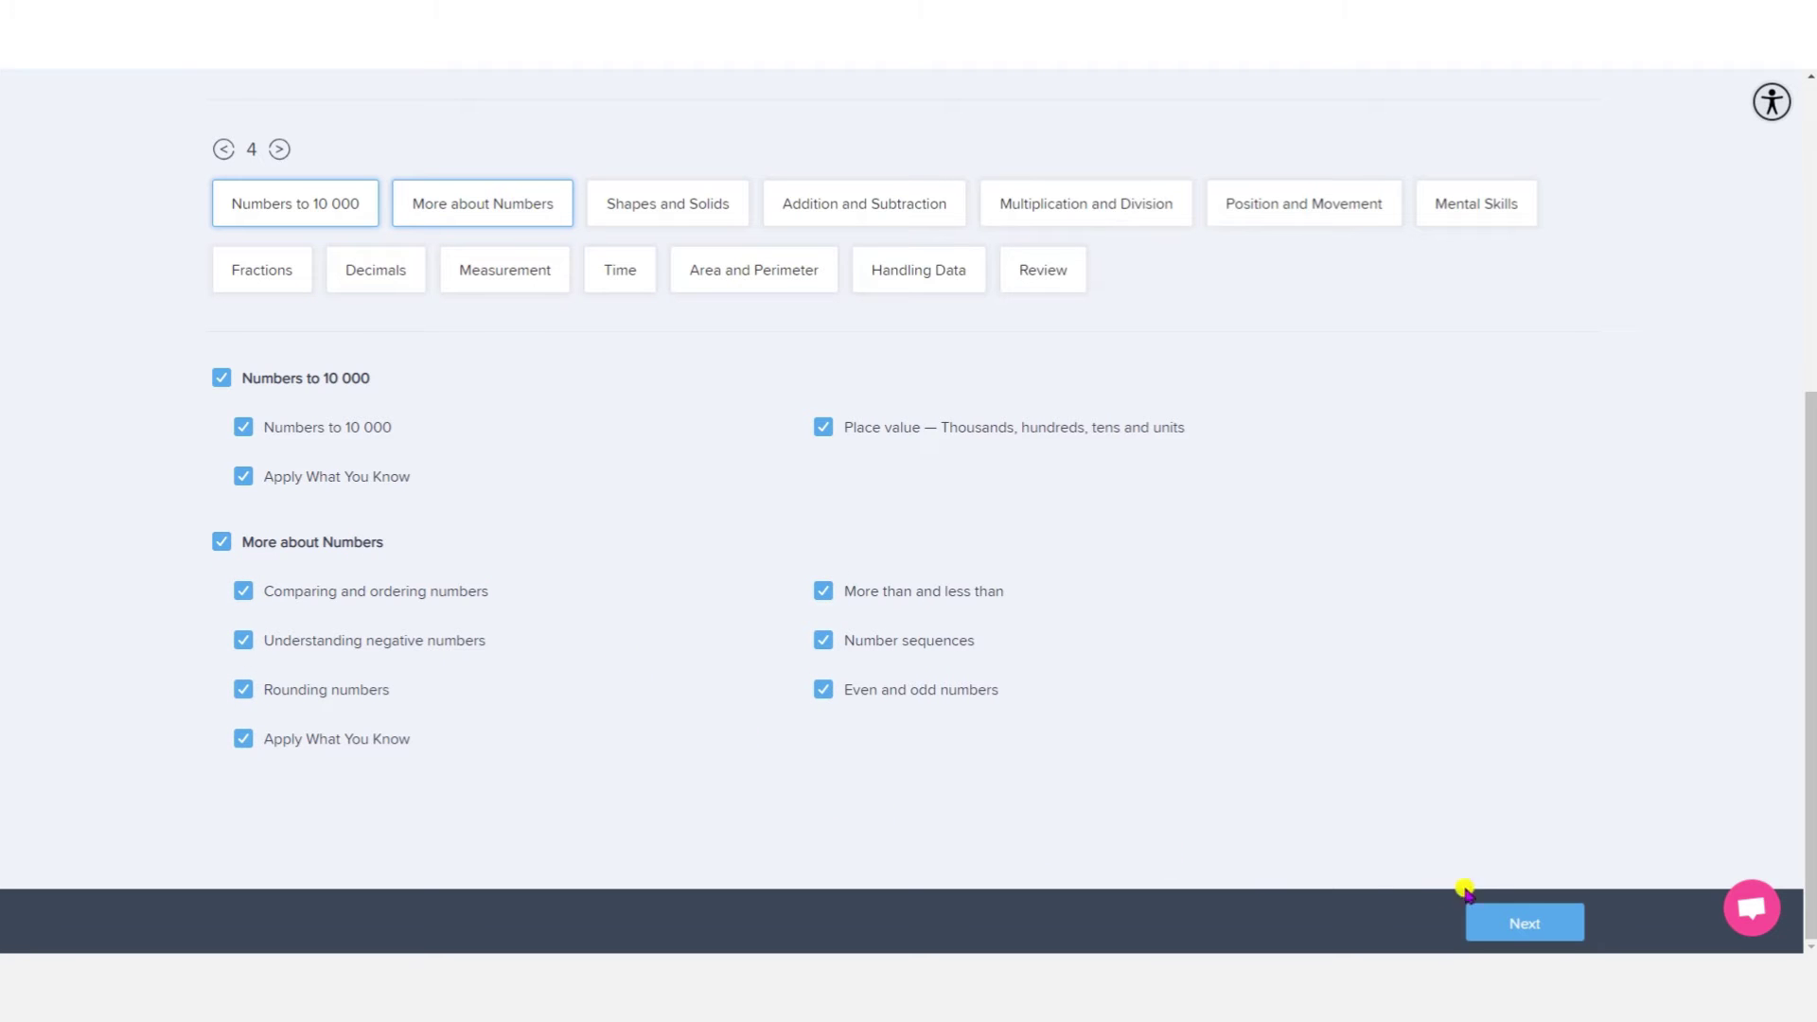
pyautogui.click(1499, 932)
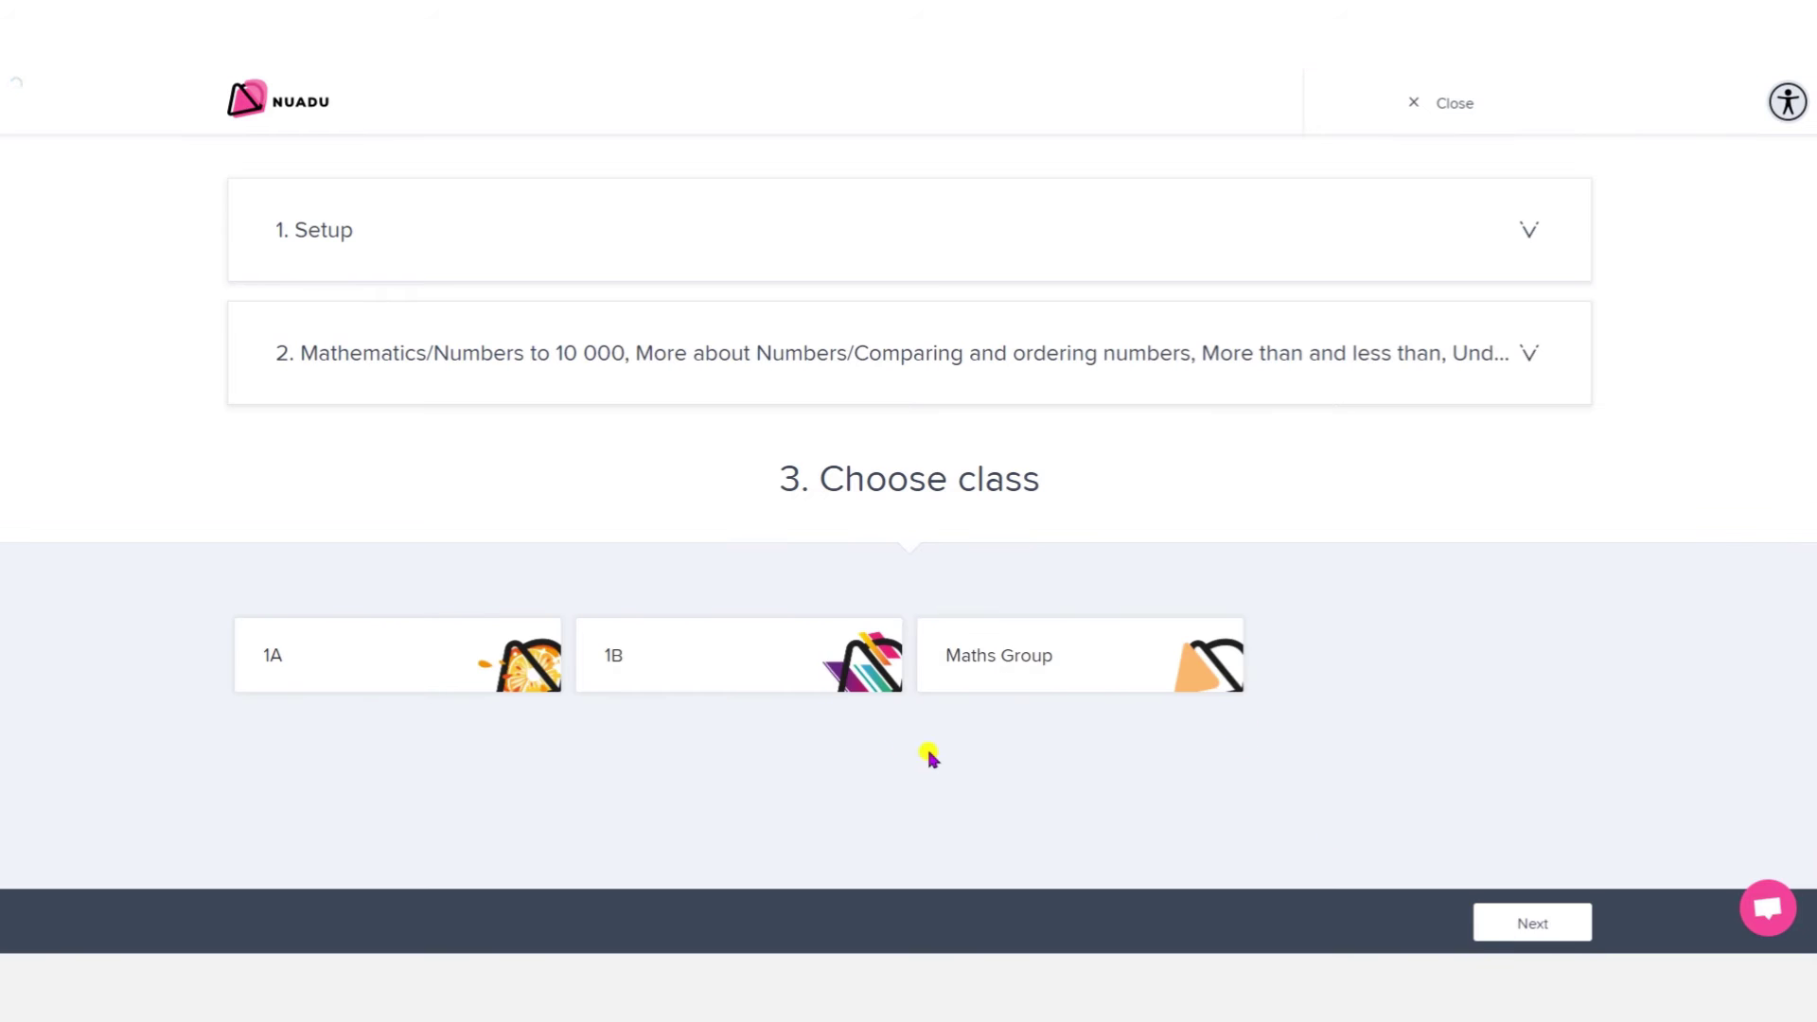
# - Choose class 1A to take the exam
pyautogui.click(389, 674)
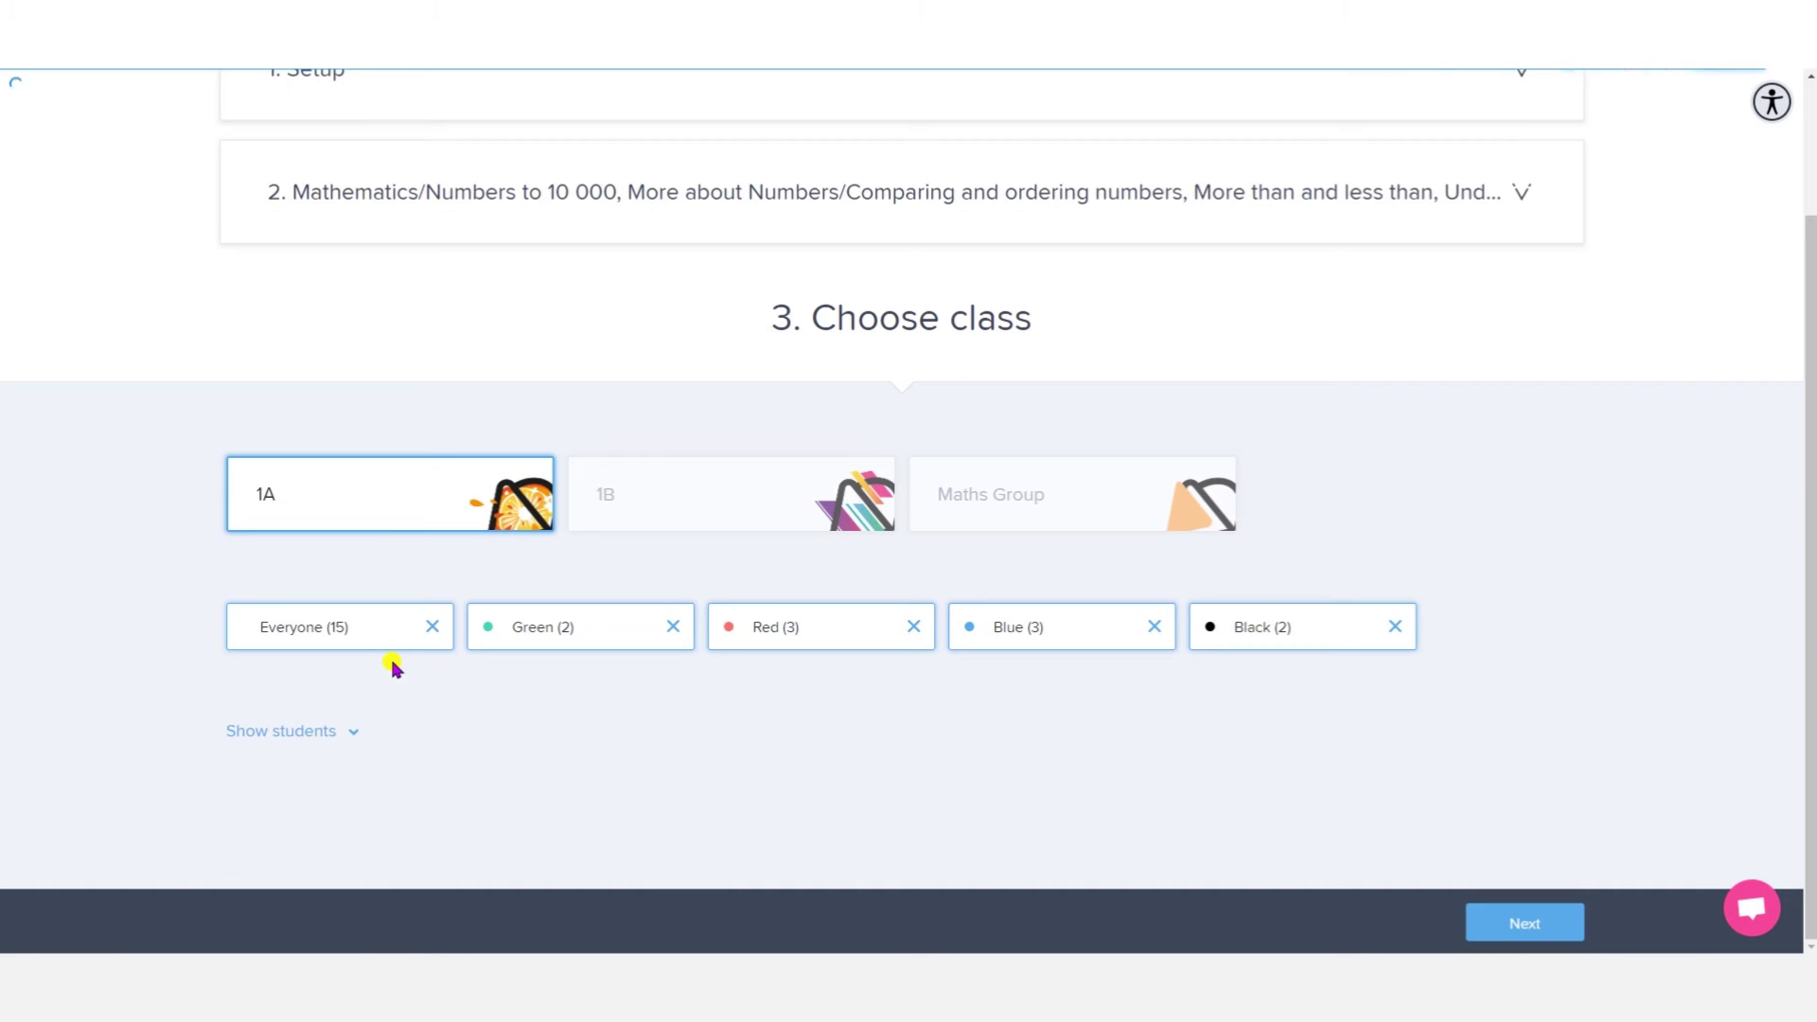
# - Try limiting the exam to the Green and Red student groups, and restore the selection of everyone
pyautogui.click(409, 643)
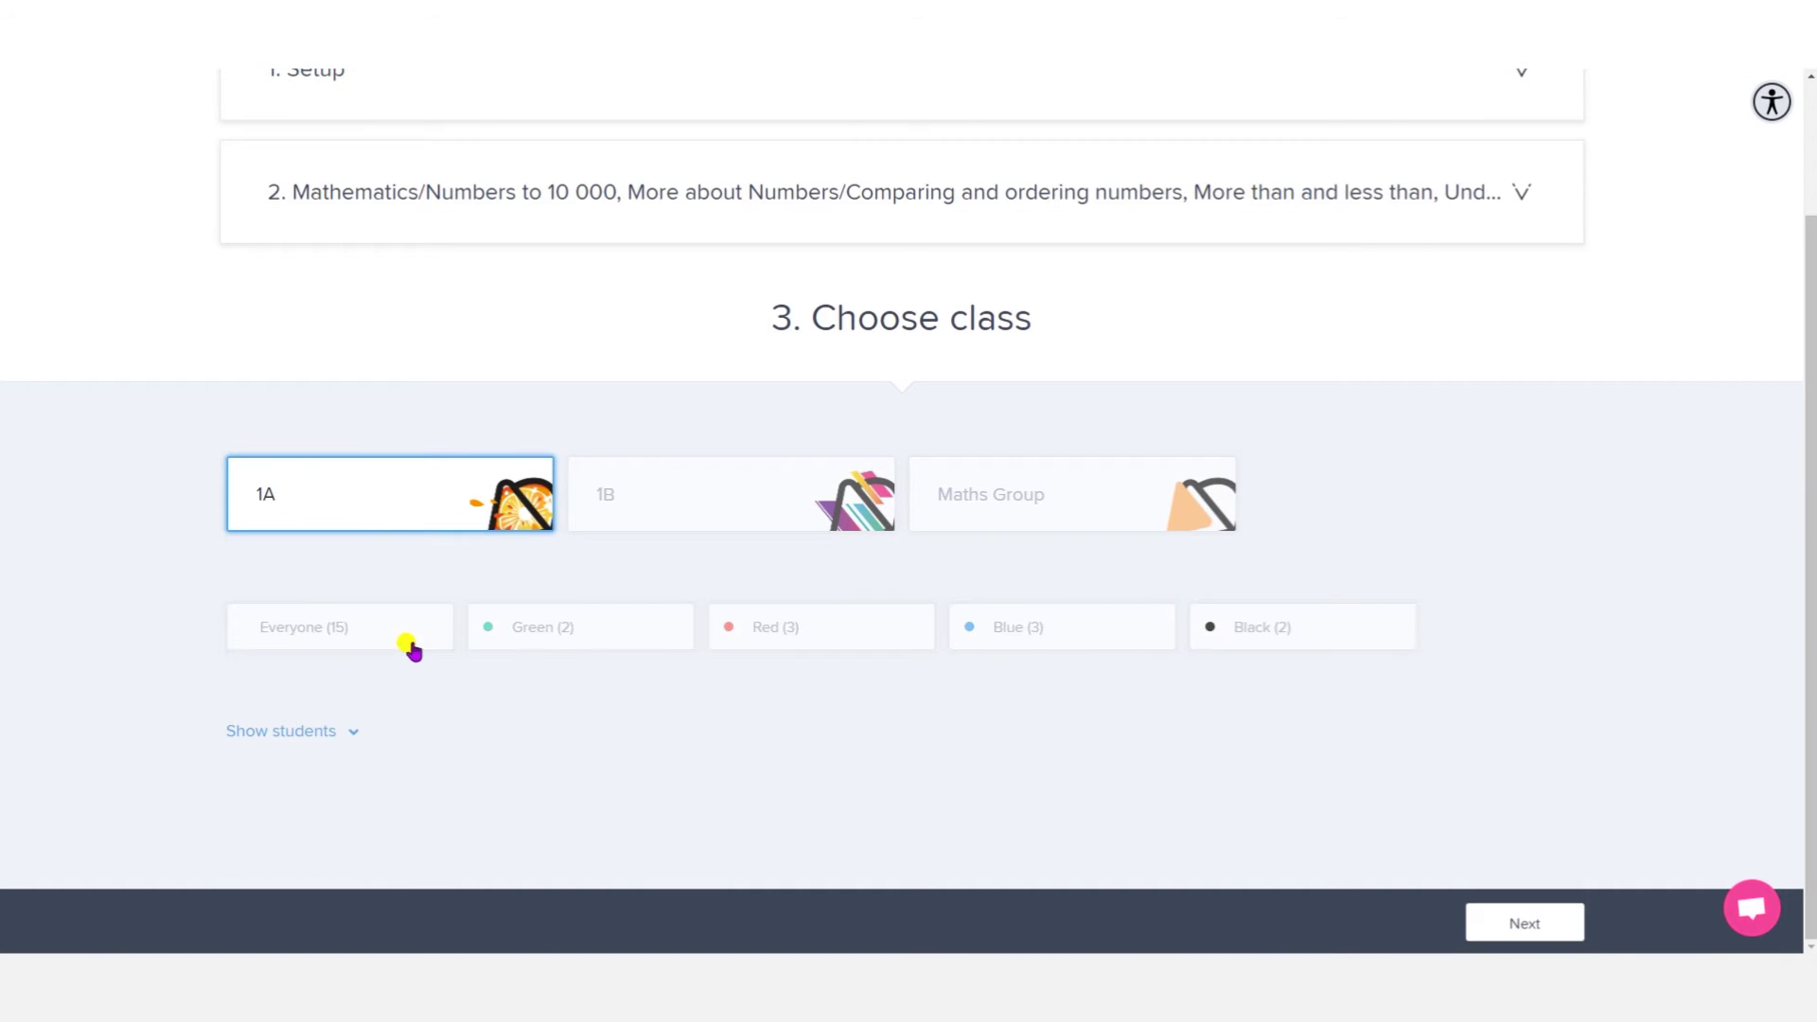
pyautogui.click(549, 646)
pyautogui.click(751, 637)
pyautogui.click(417, 647)
# - Show the class's student list, try excluding one student and include them again, and continue to the question selection
pyautogui.click(319, 733)
pyautogui.scroll(-3, 459, 710)
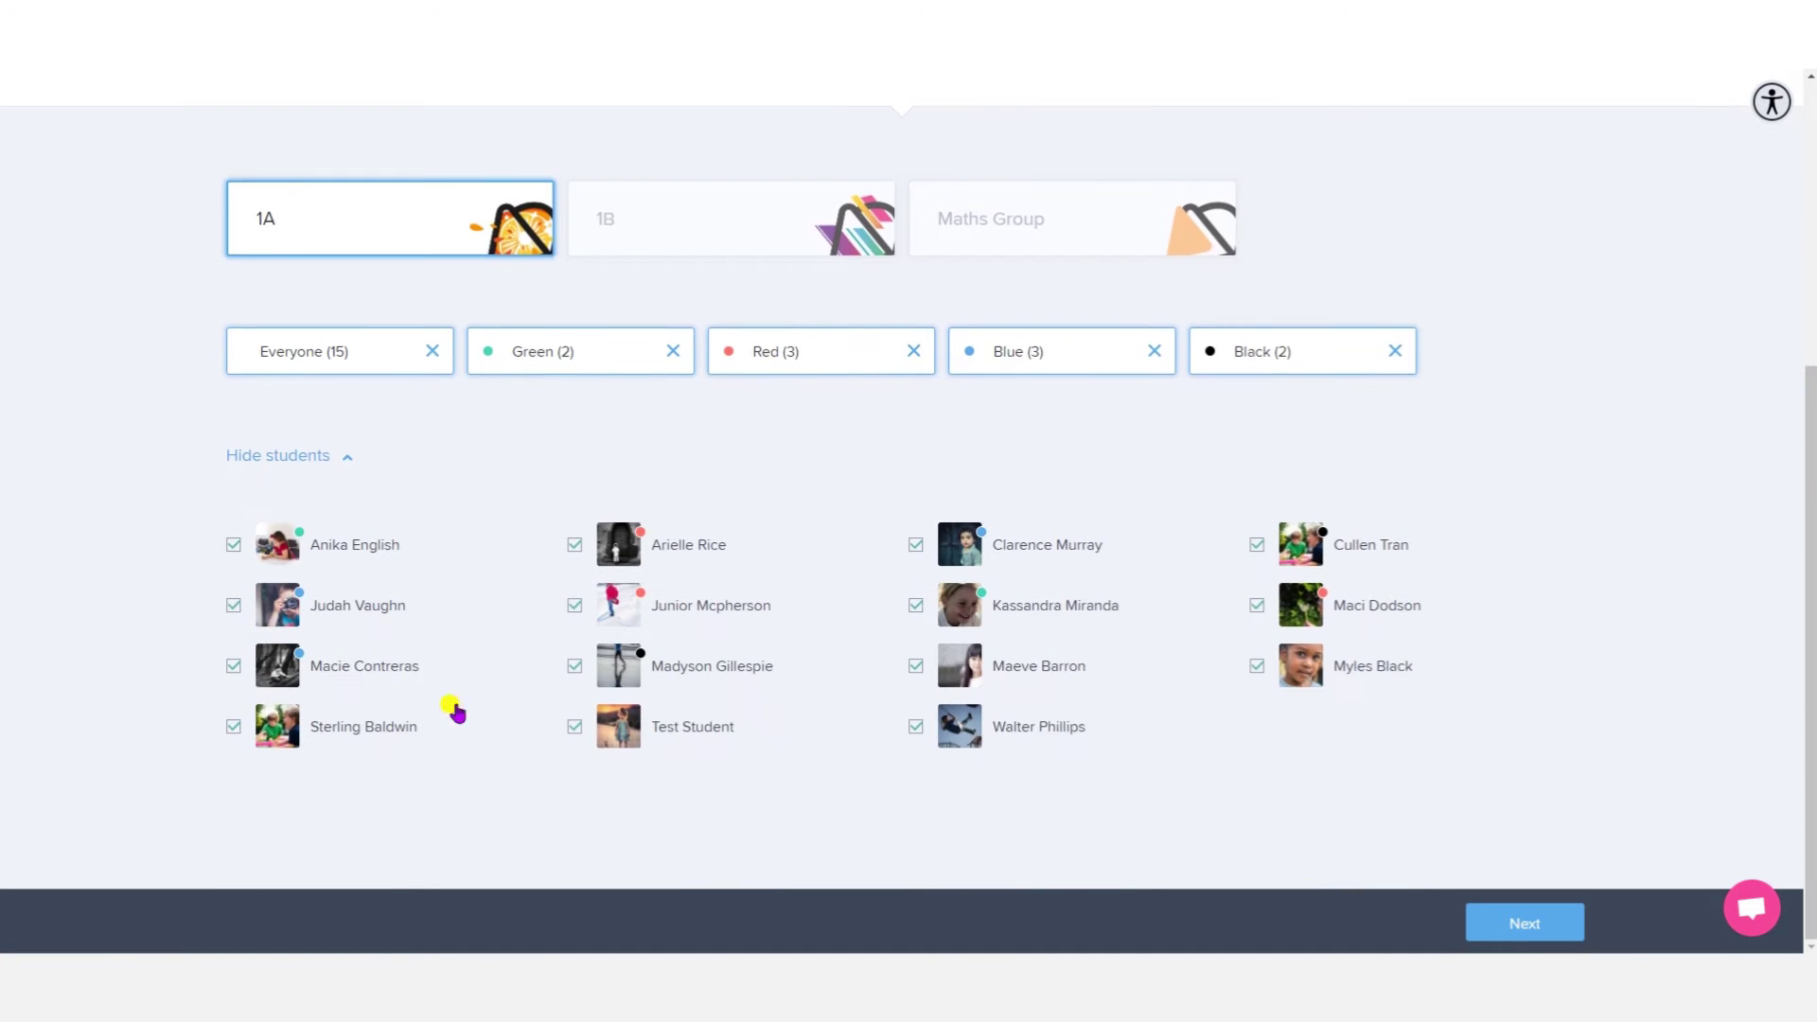
pyautogui.click(233, 605)
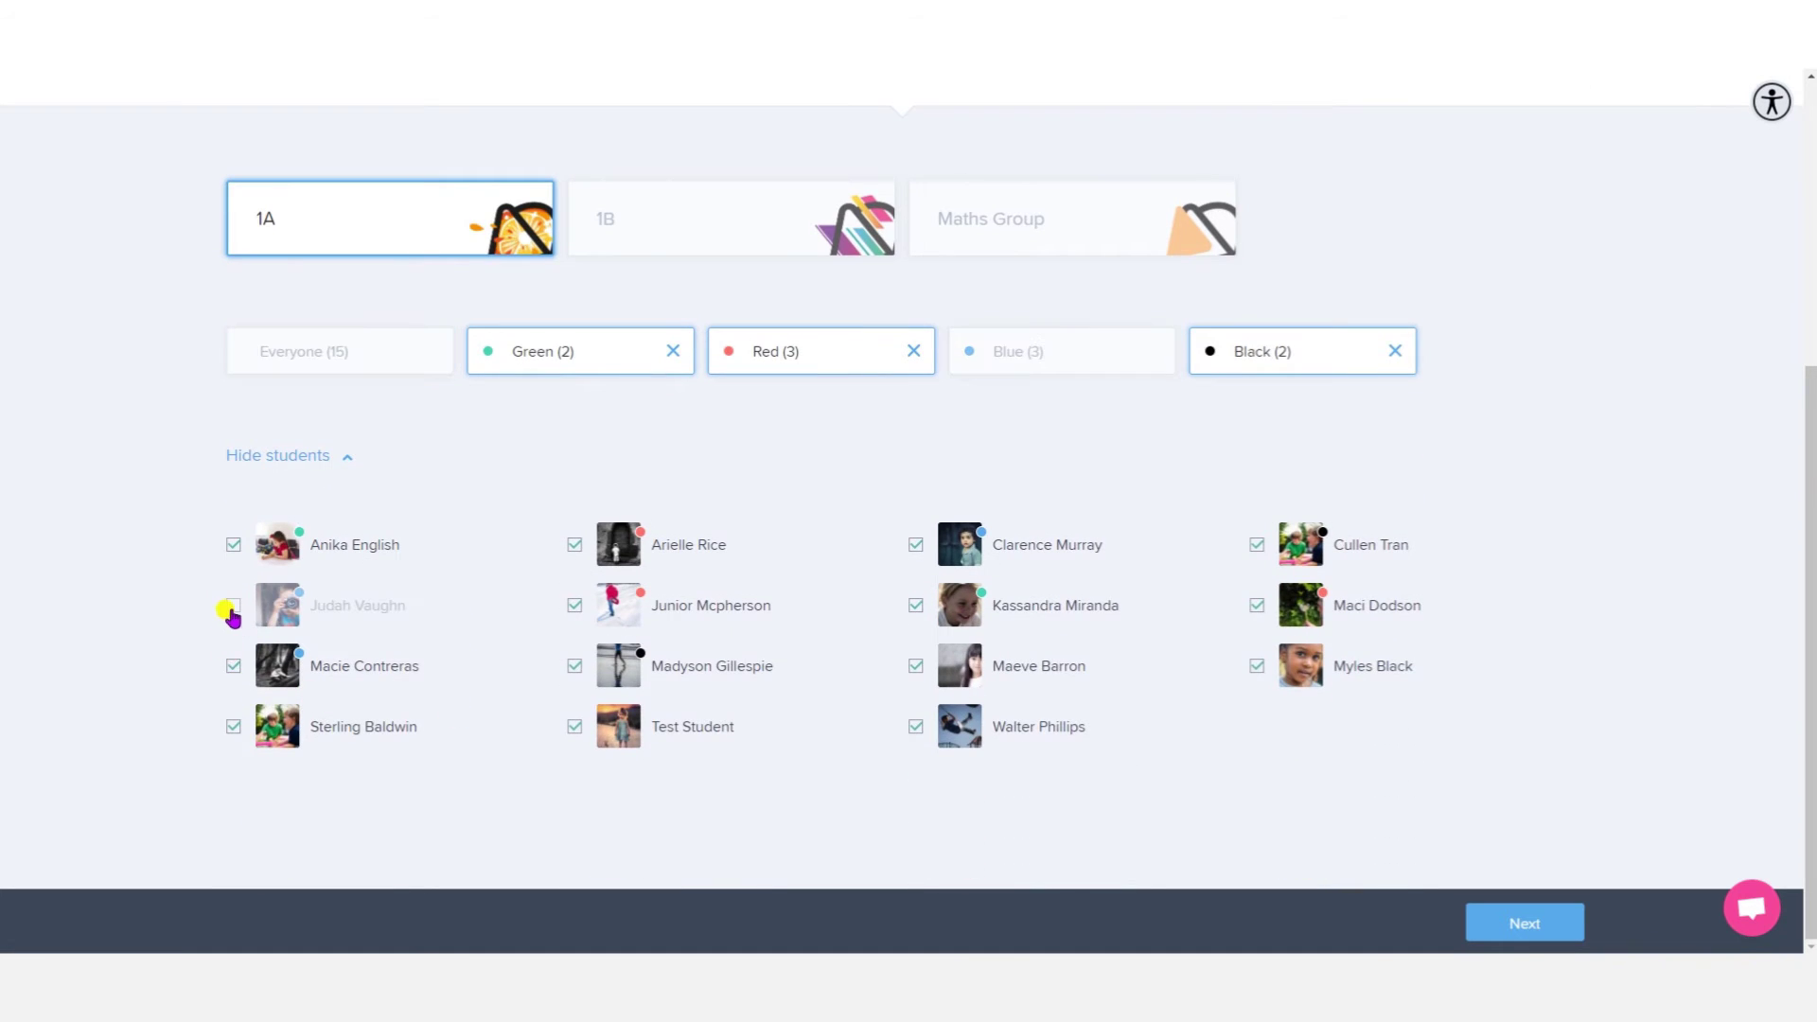
pyautogui.click(232, 610)
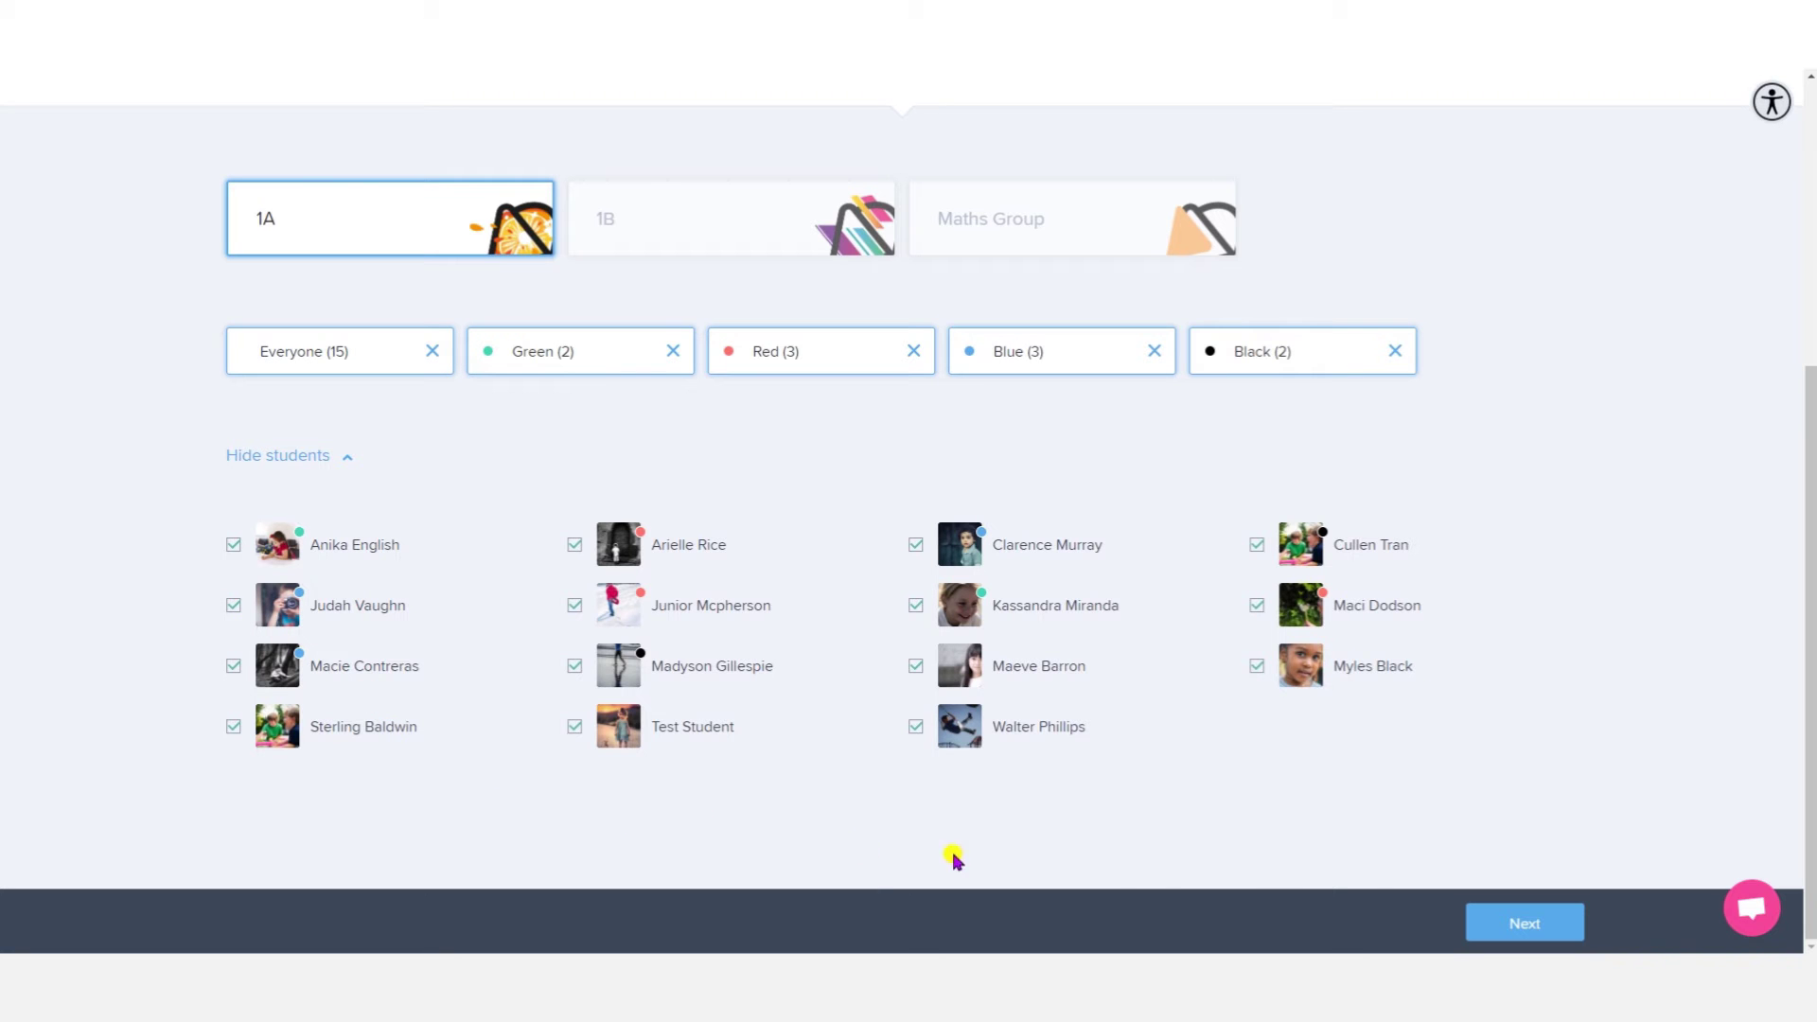
pyautogui.click(1470, 924)
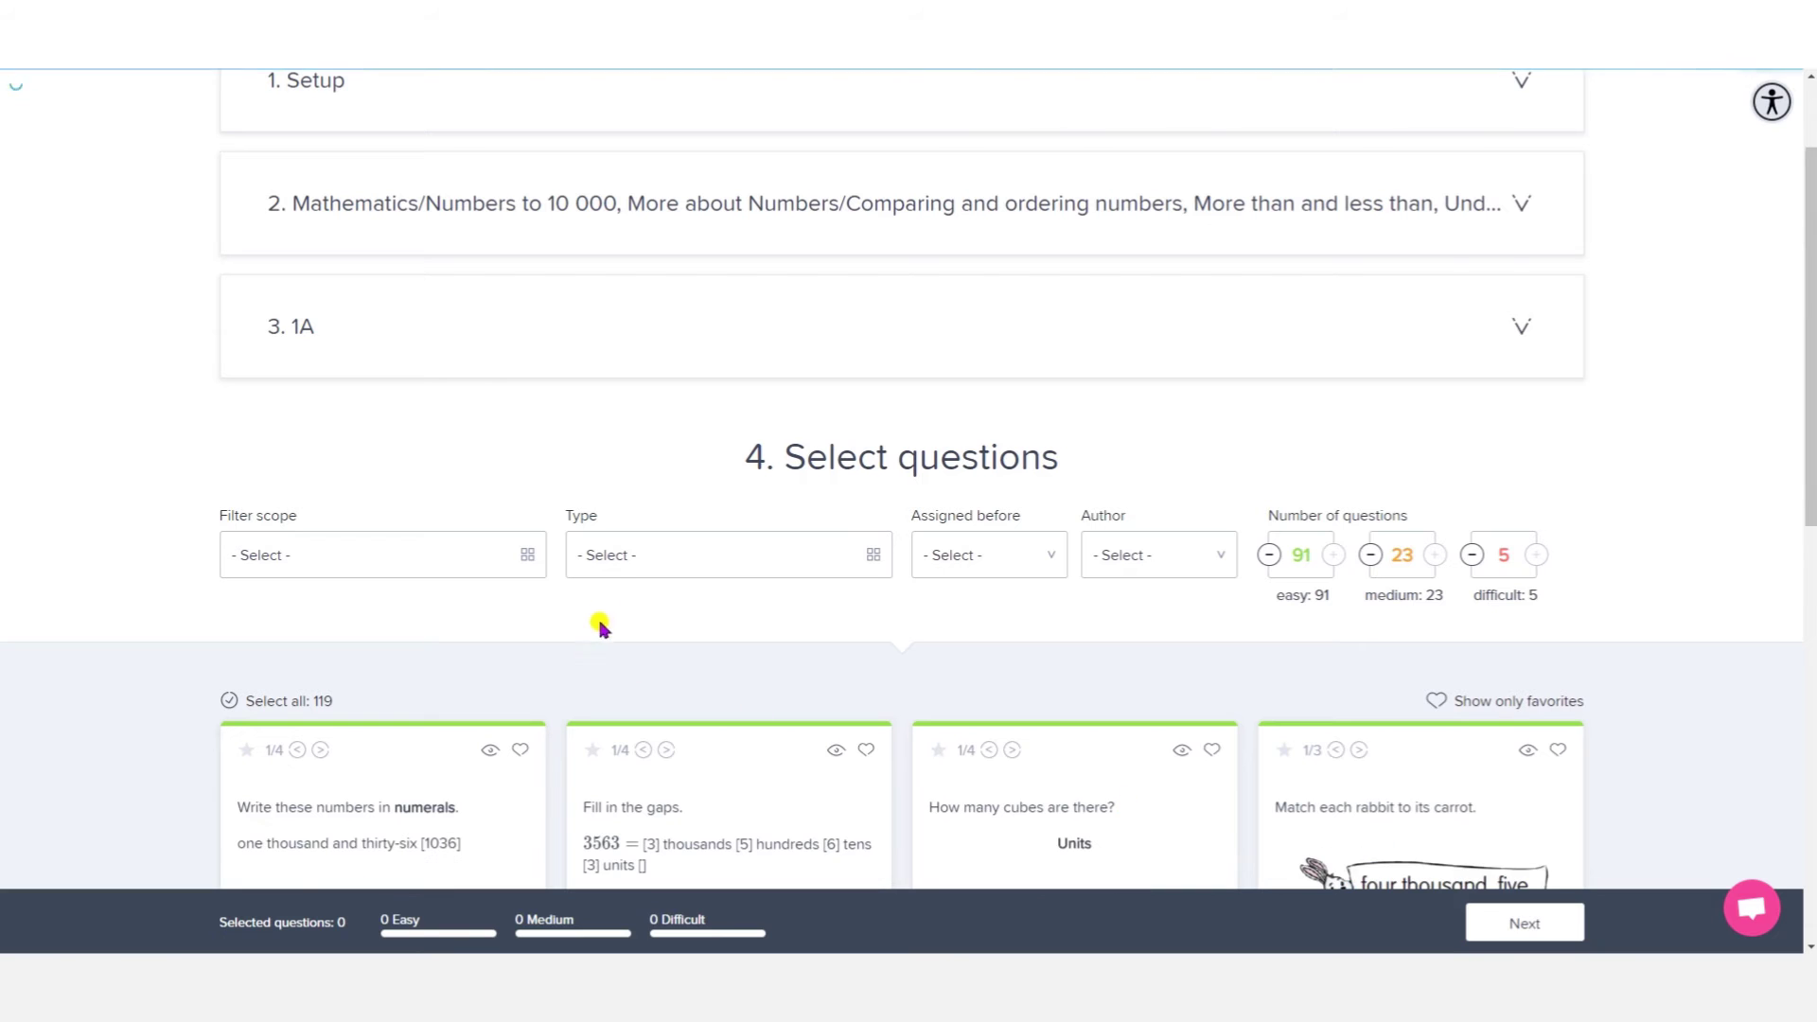
# - Filter the questions by type to ABCD single choice, ABCD multiple choice, Open and Fill in the gaps
pyautogui.click(610, 562)
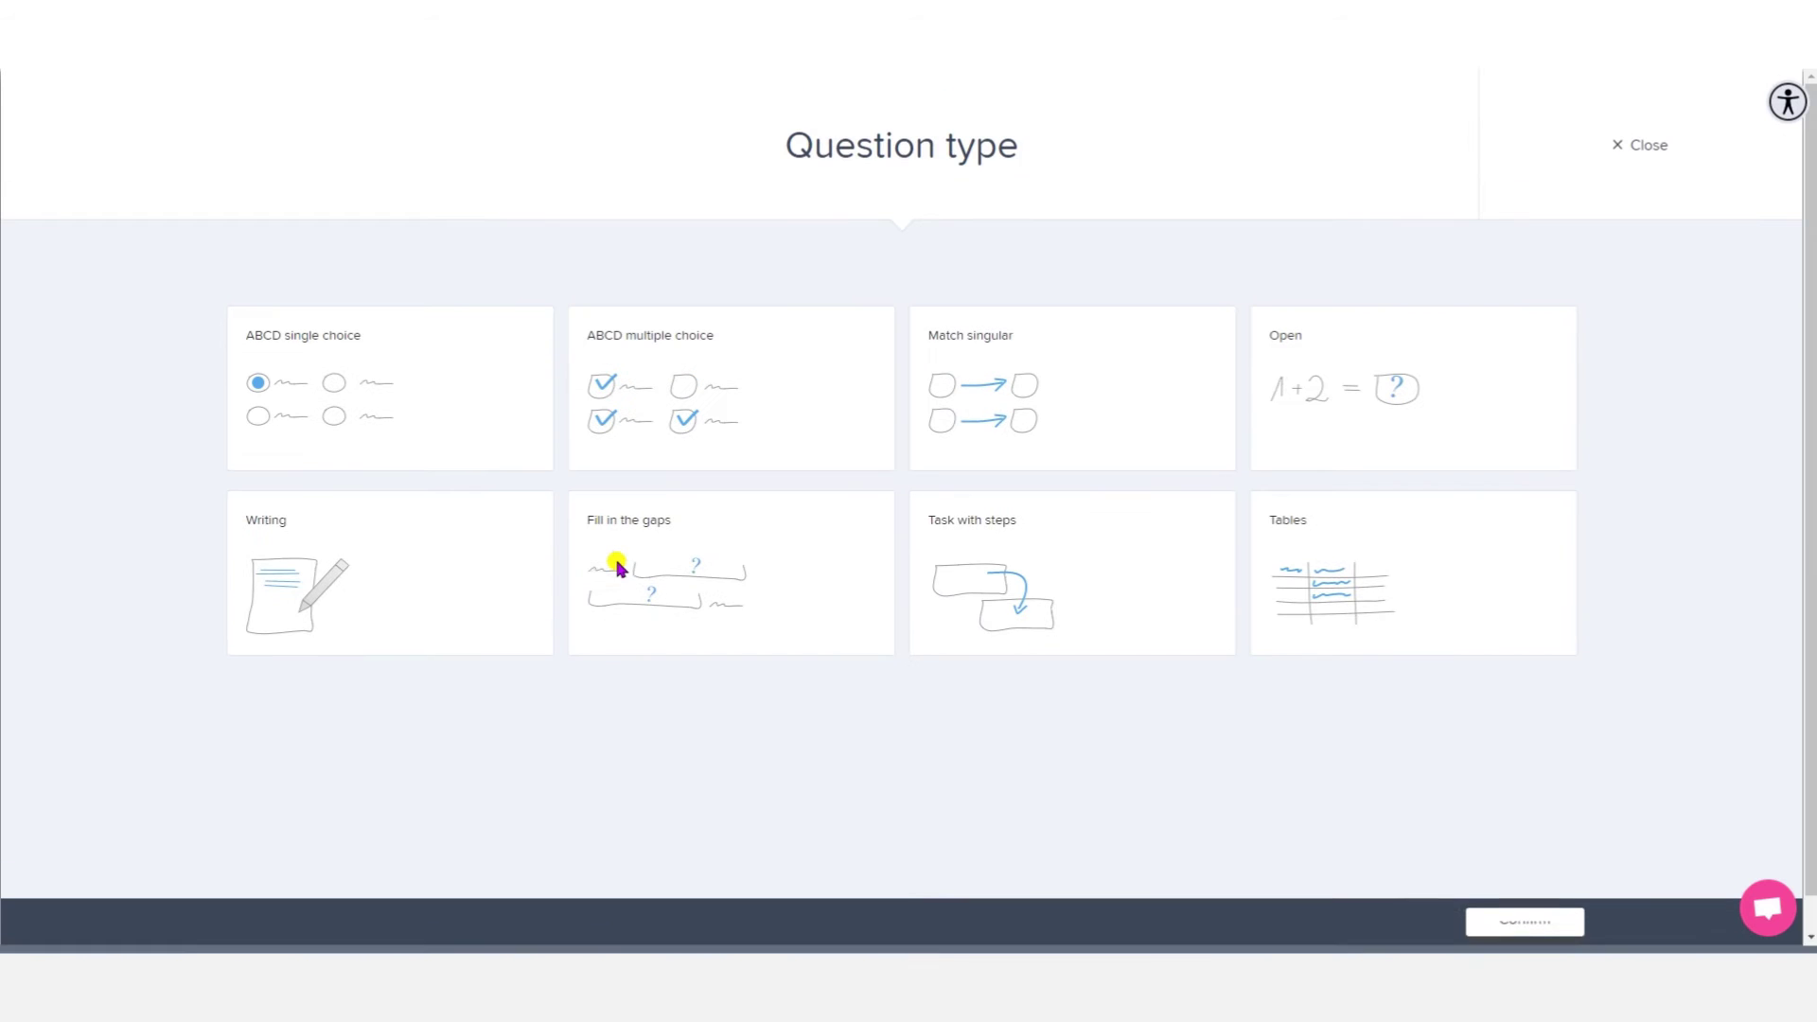
pyautogui.click(375, 376)
pyautogui.click(710, 419)
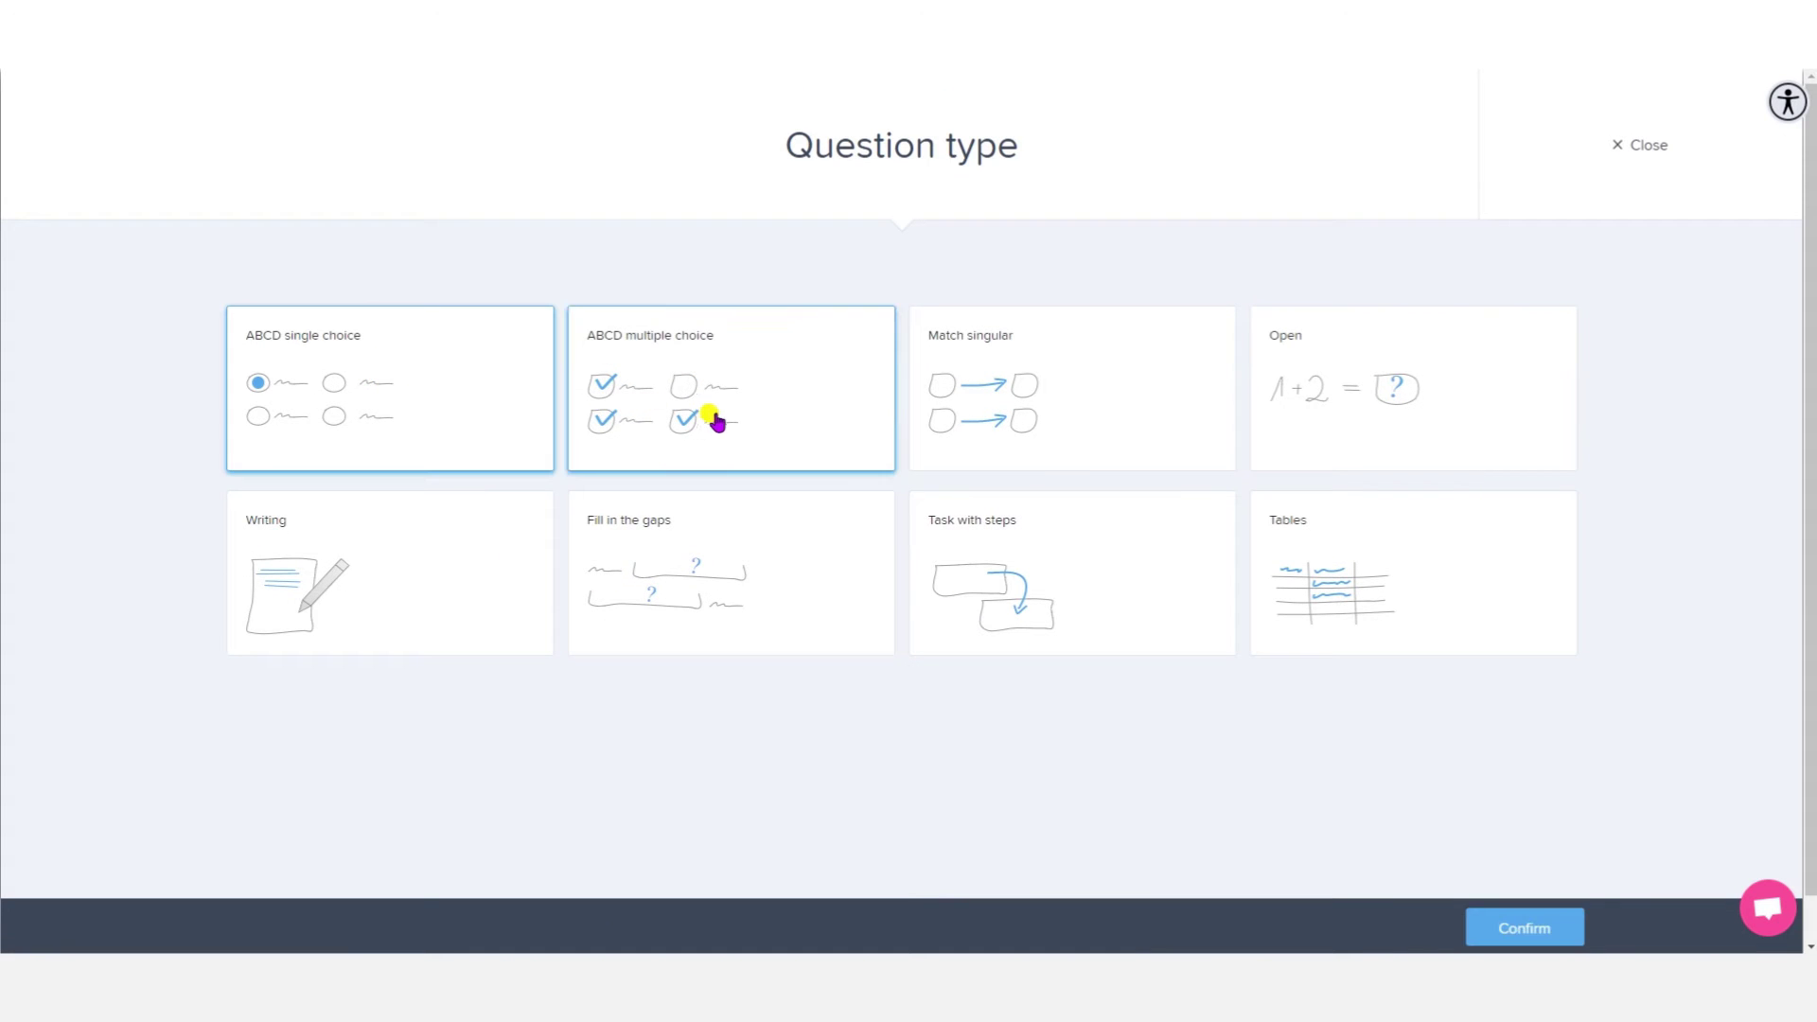
pyautogui.click(1312, 464)
pyautogui.click(662, 544)
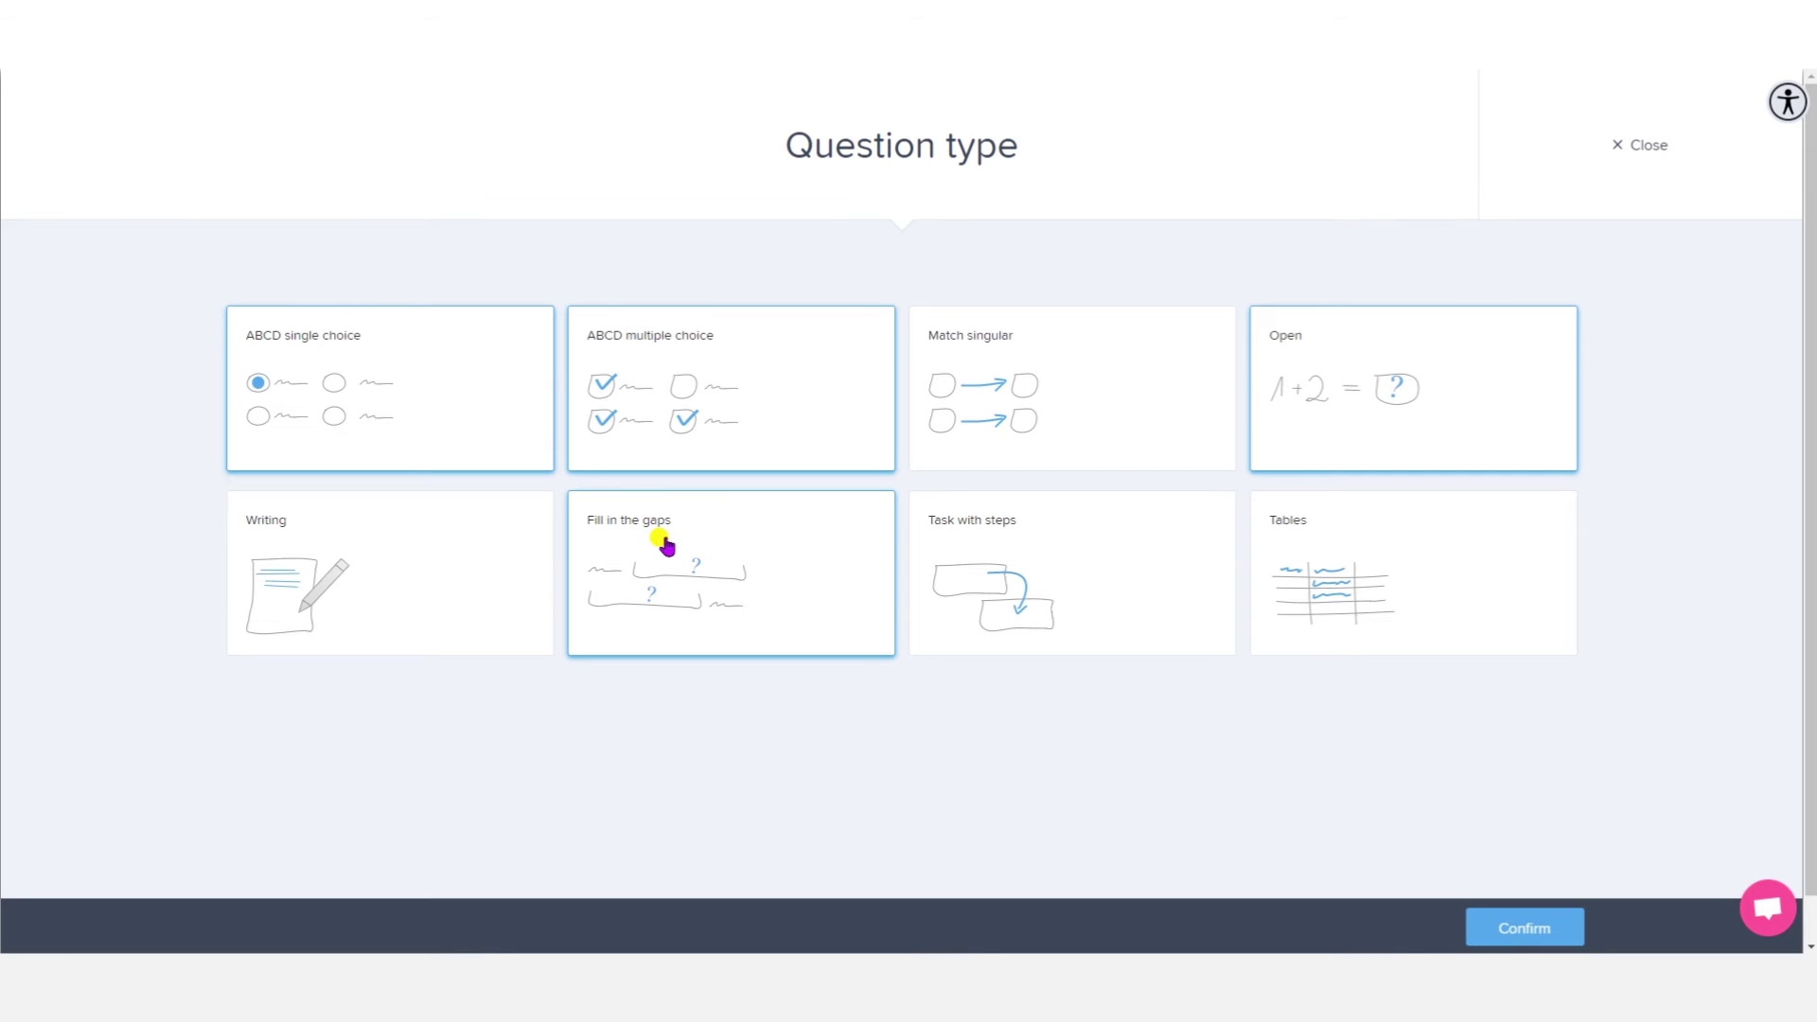
pyautogui.click(1515, 927)
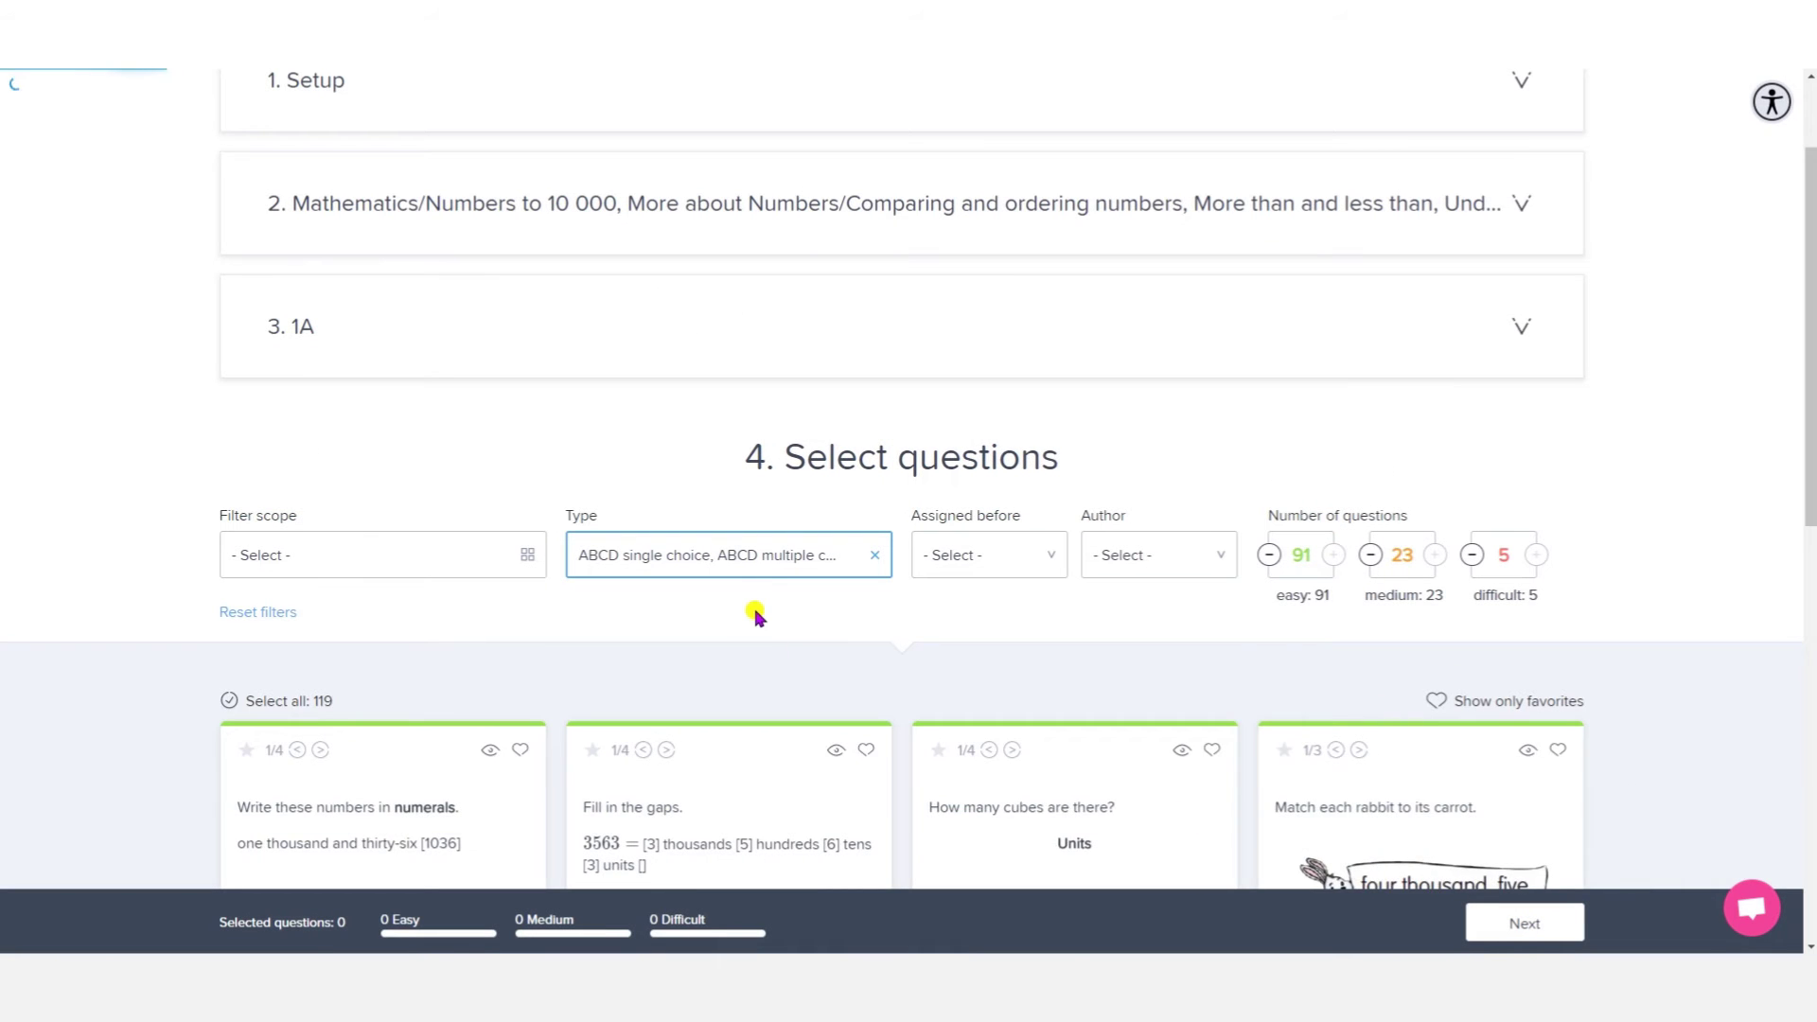
# - Filter the questions to those never assigned before and authored as NUADU questions
pyautogui.scroll(-2, 755, 620)
pyautogui.click(992, 374)
pyautogui.click(1156, 376)
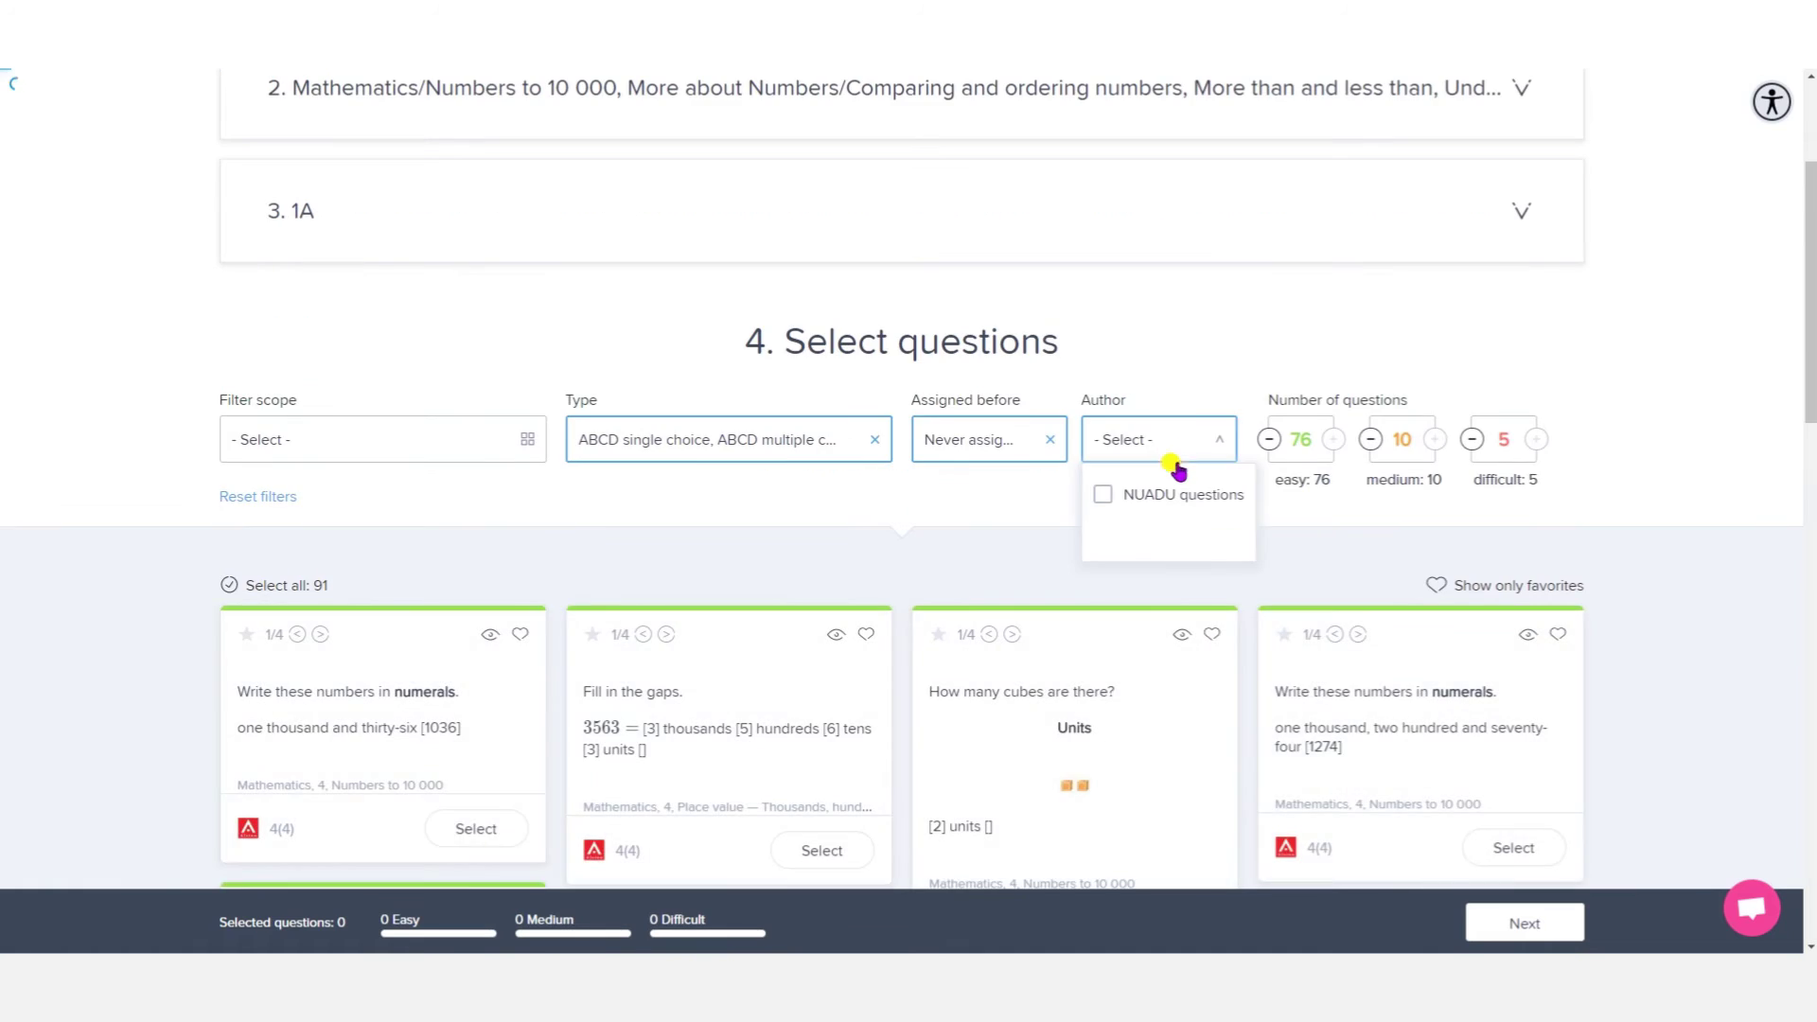
pyautogui.click(1171, 454)
pyautogui.click(1164, 501)
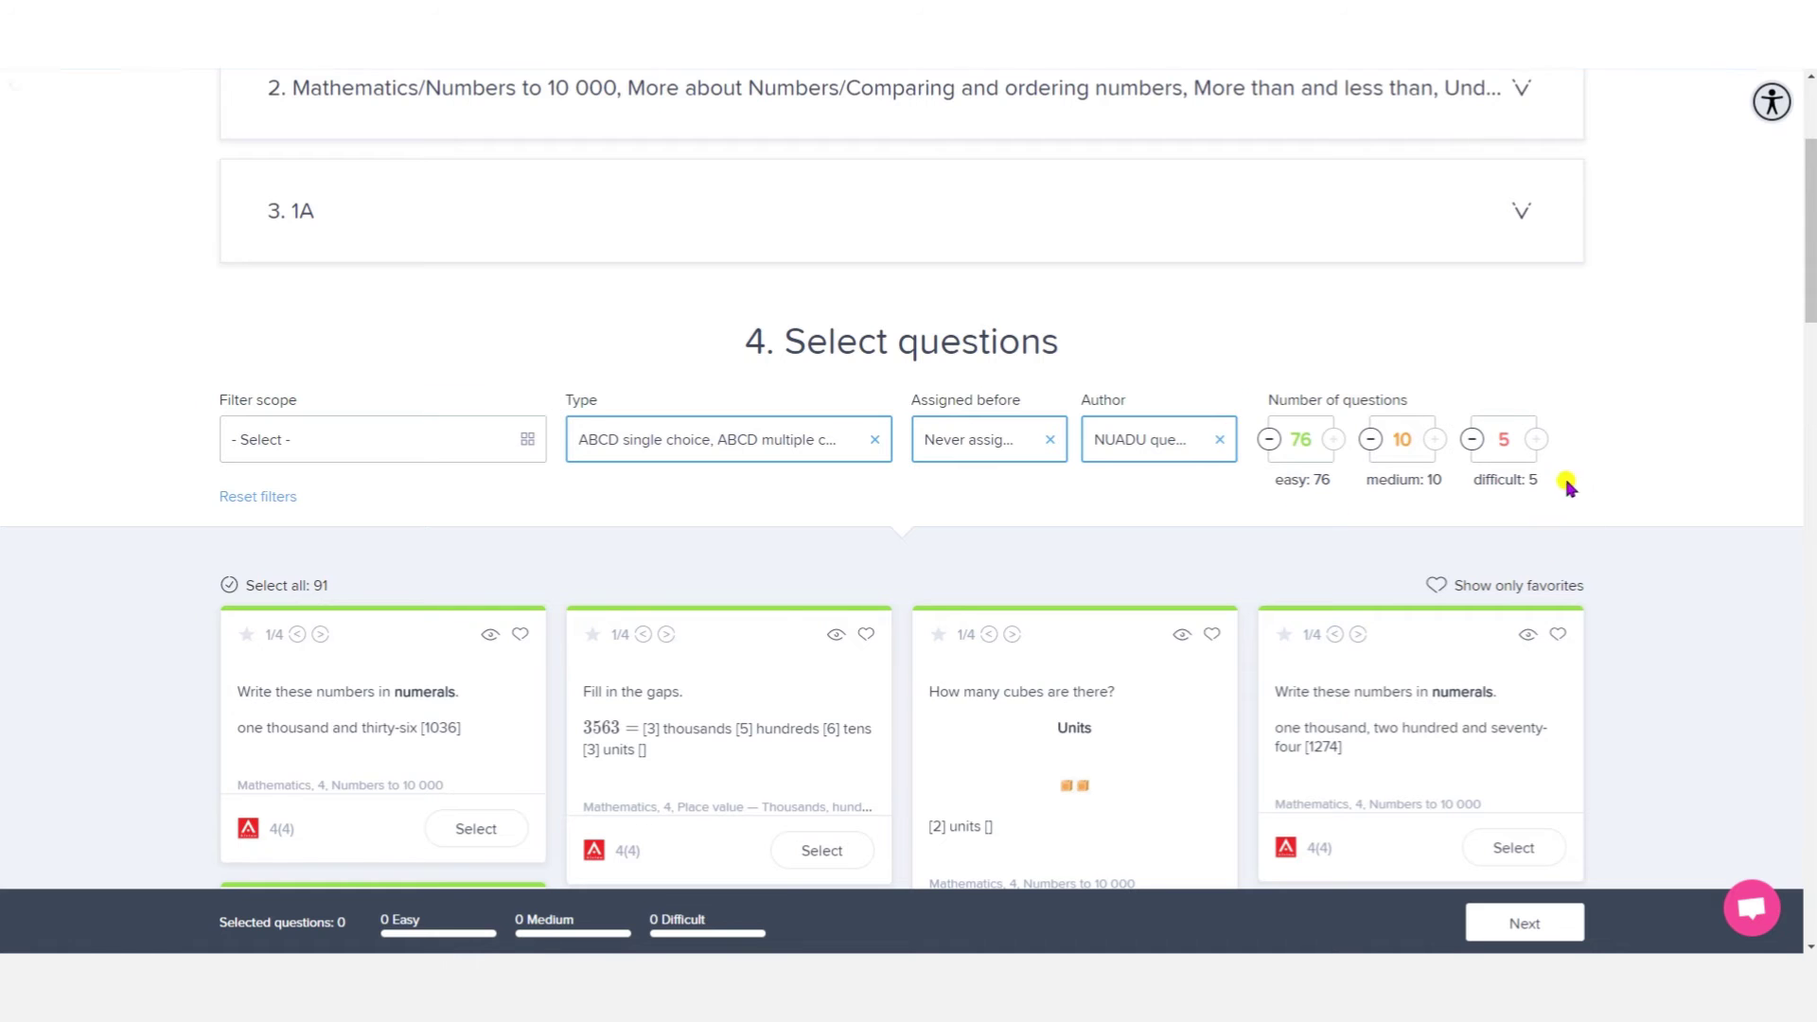
# - Preview the first "Write these numbers in numerals" question through to variant 4 and select it for the exam
pyautogui.scroll(-2, 725, 495)
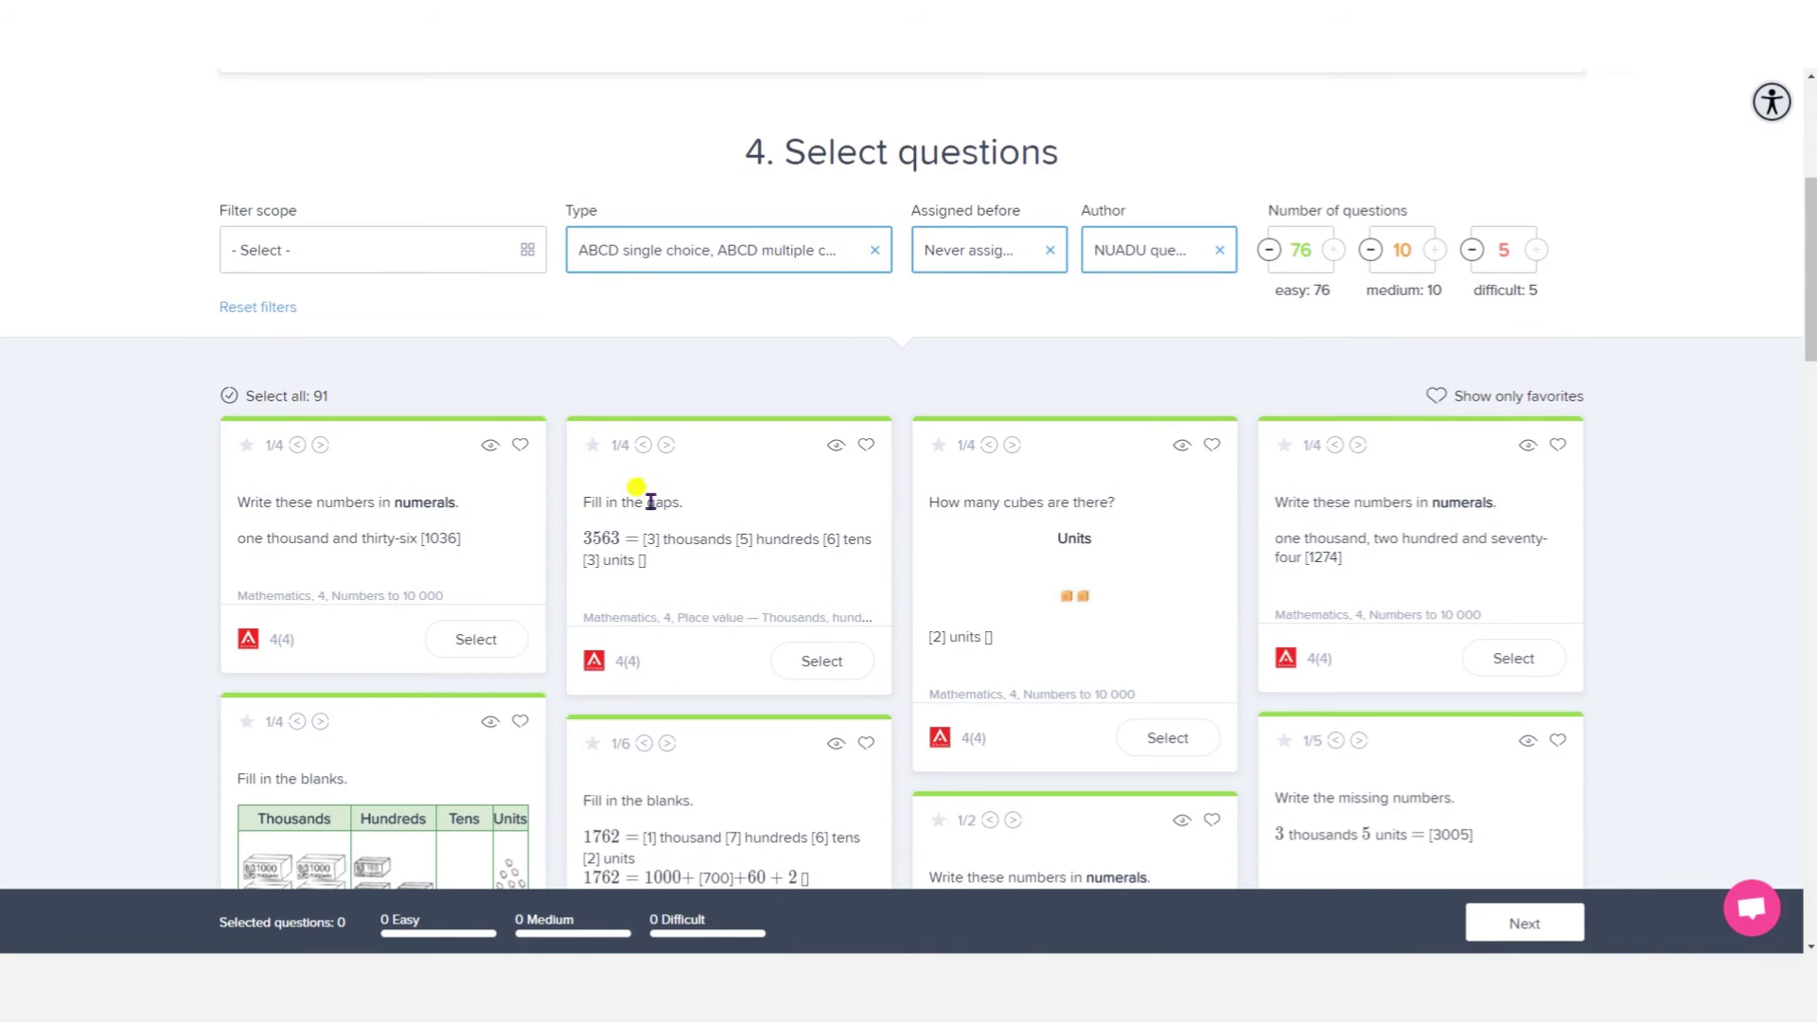
pyautogui.click(487, 448)
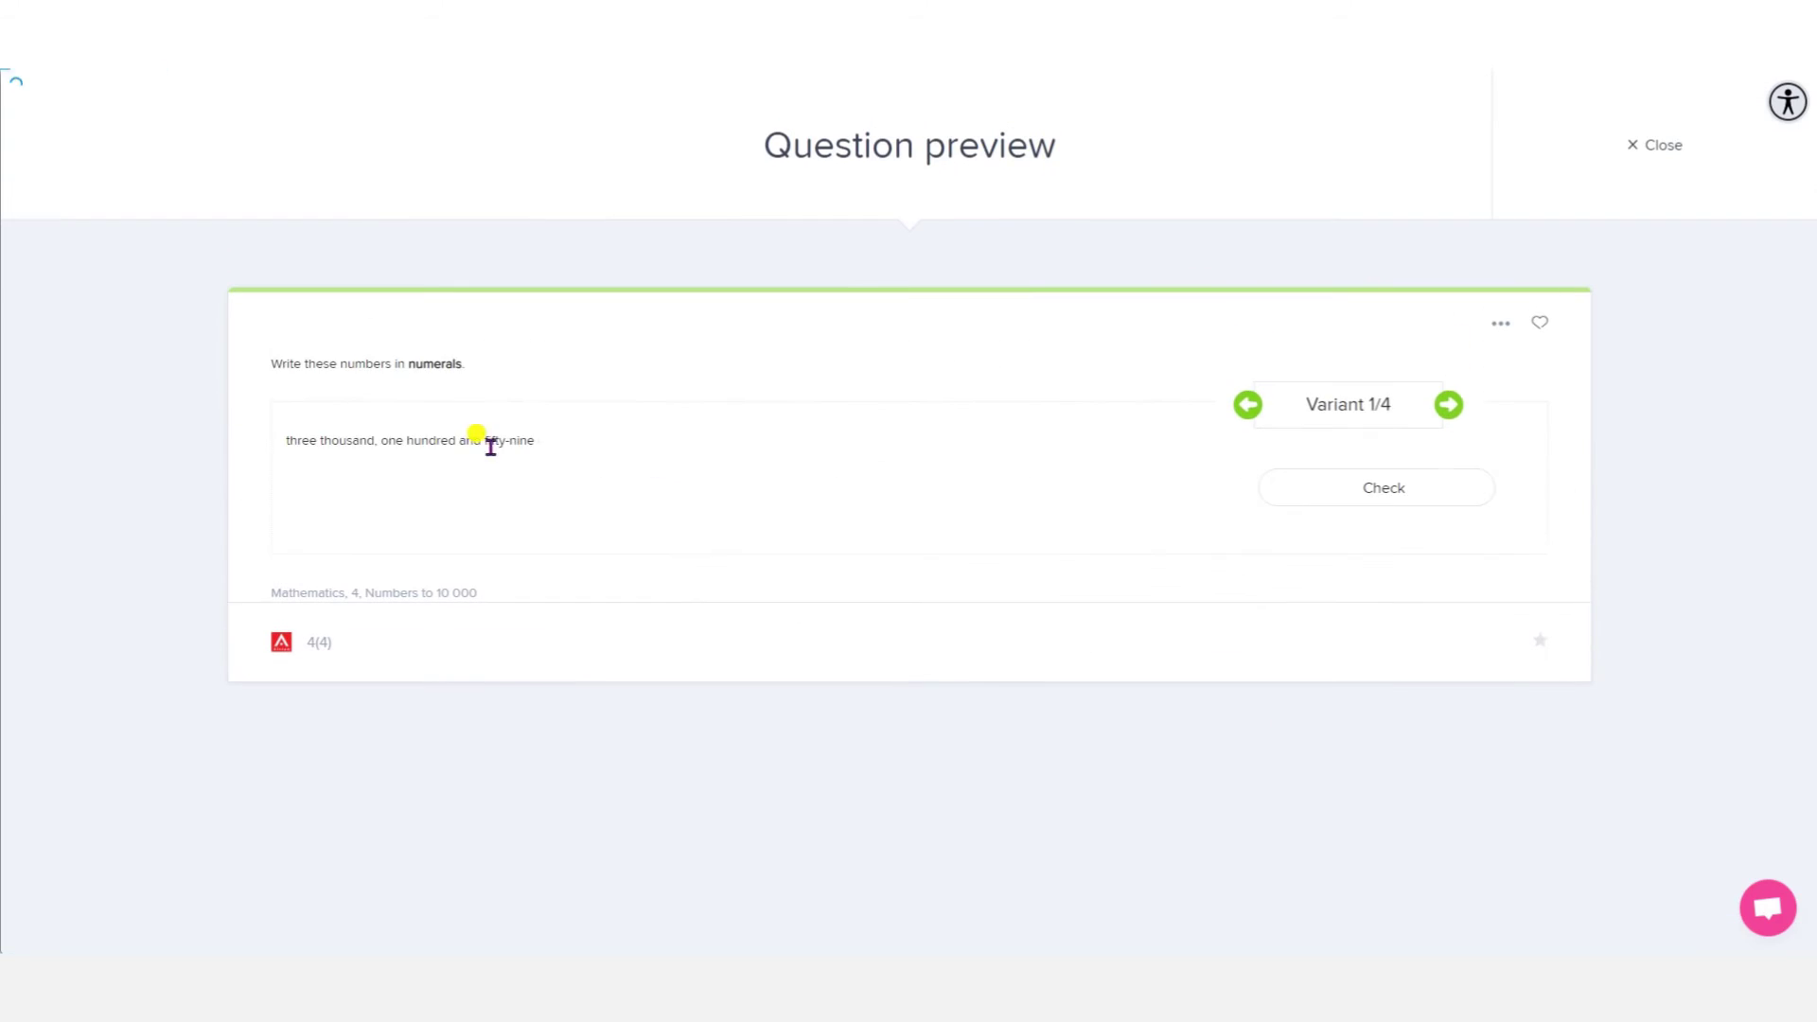
pyautogui.click(568, 449)
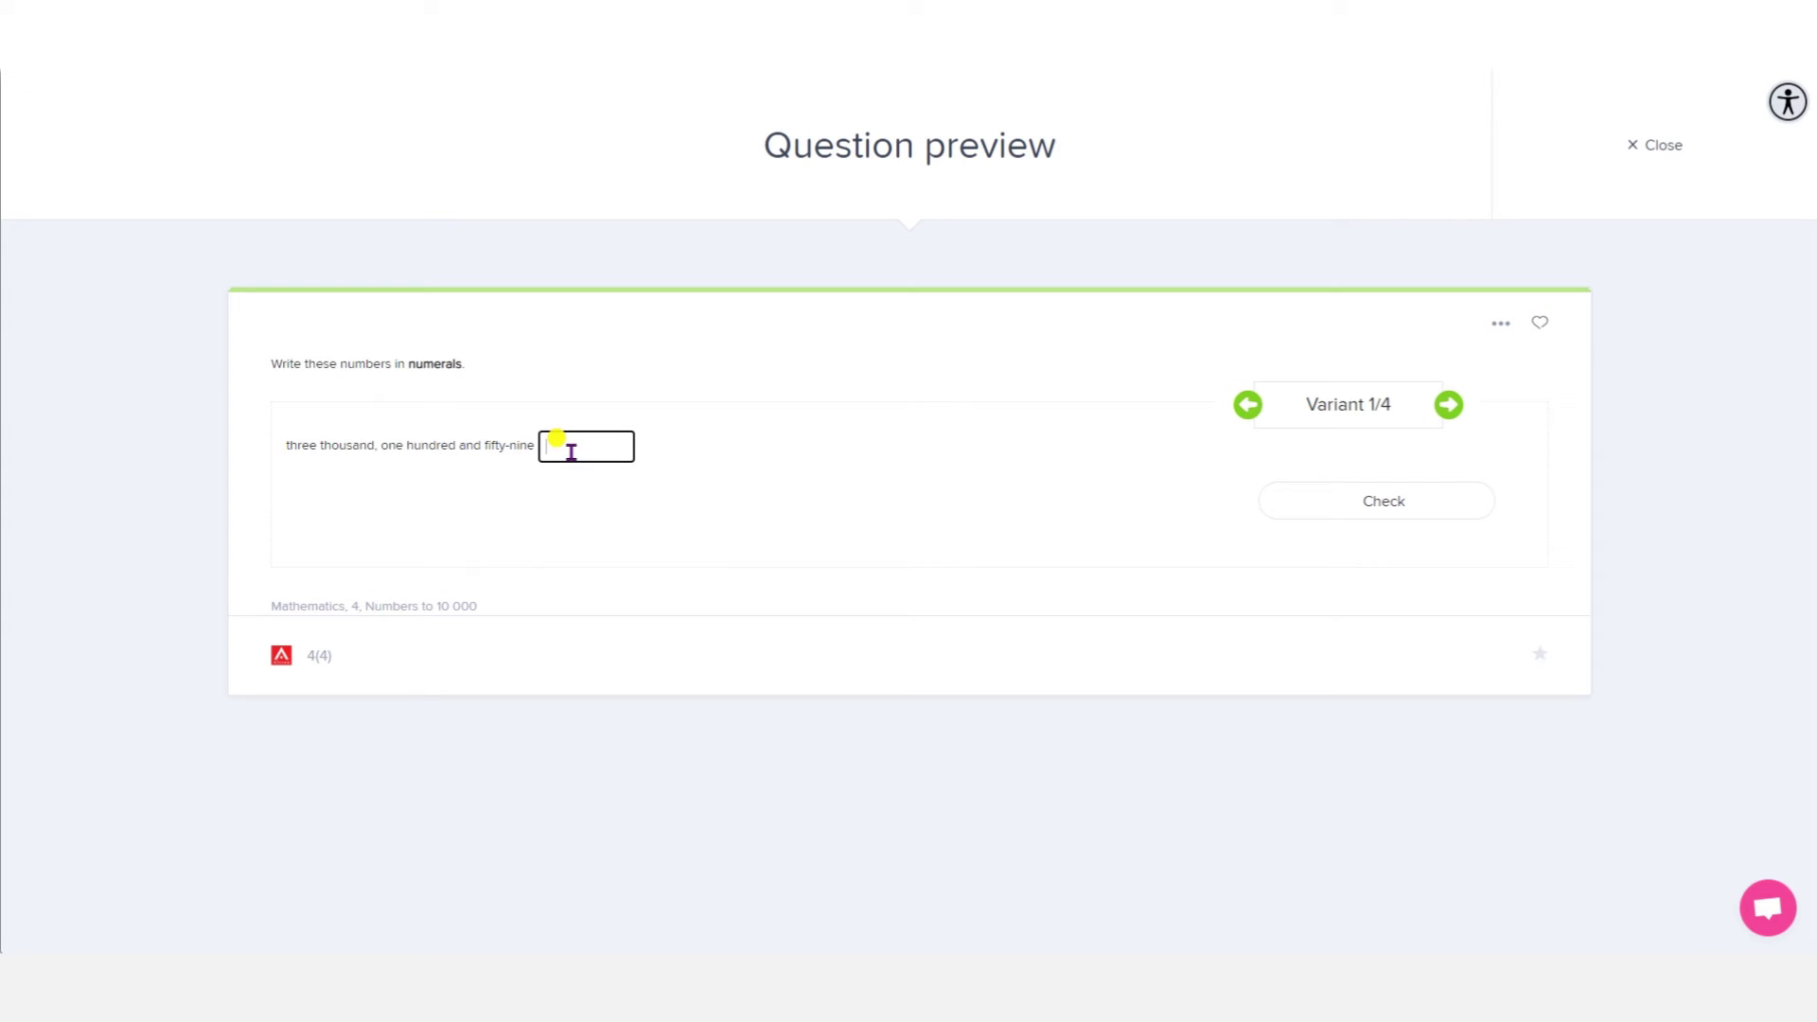
pyautogui.click(1448, 405)
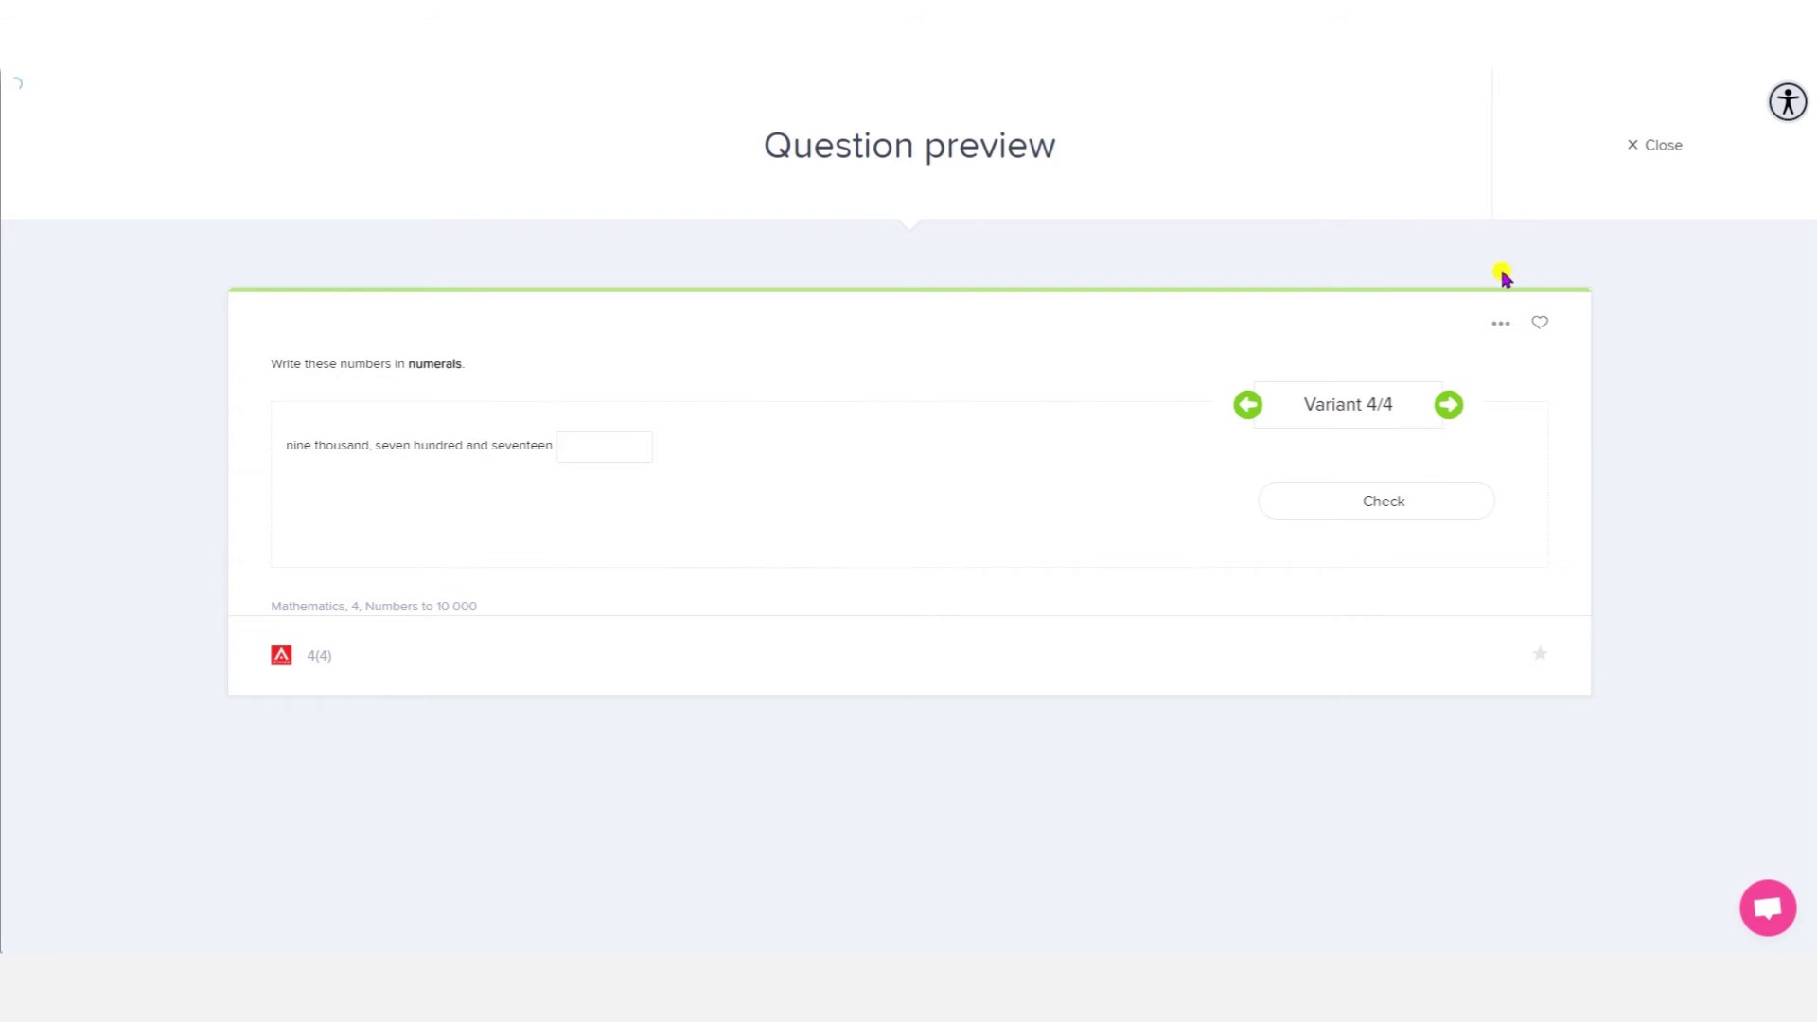
pyautogui.click(1652, 147)
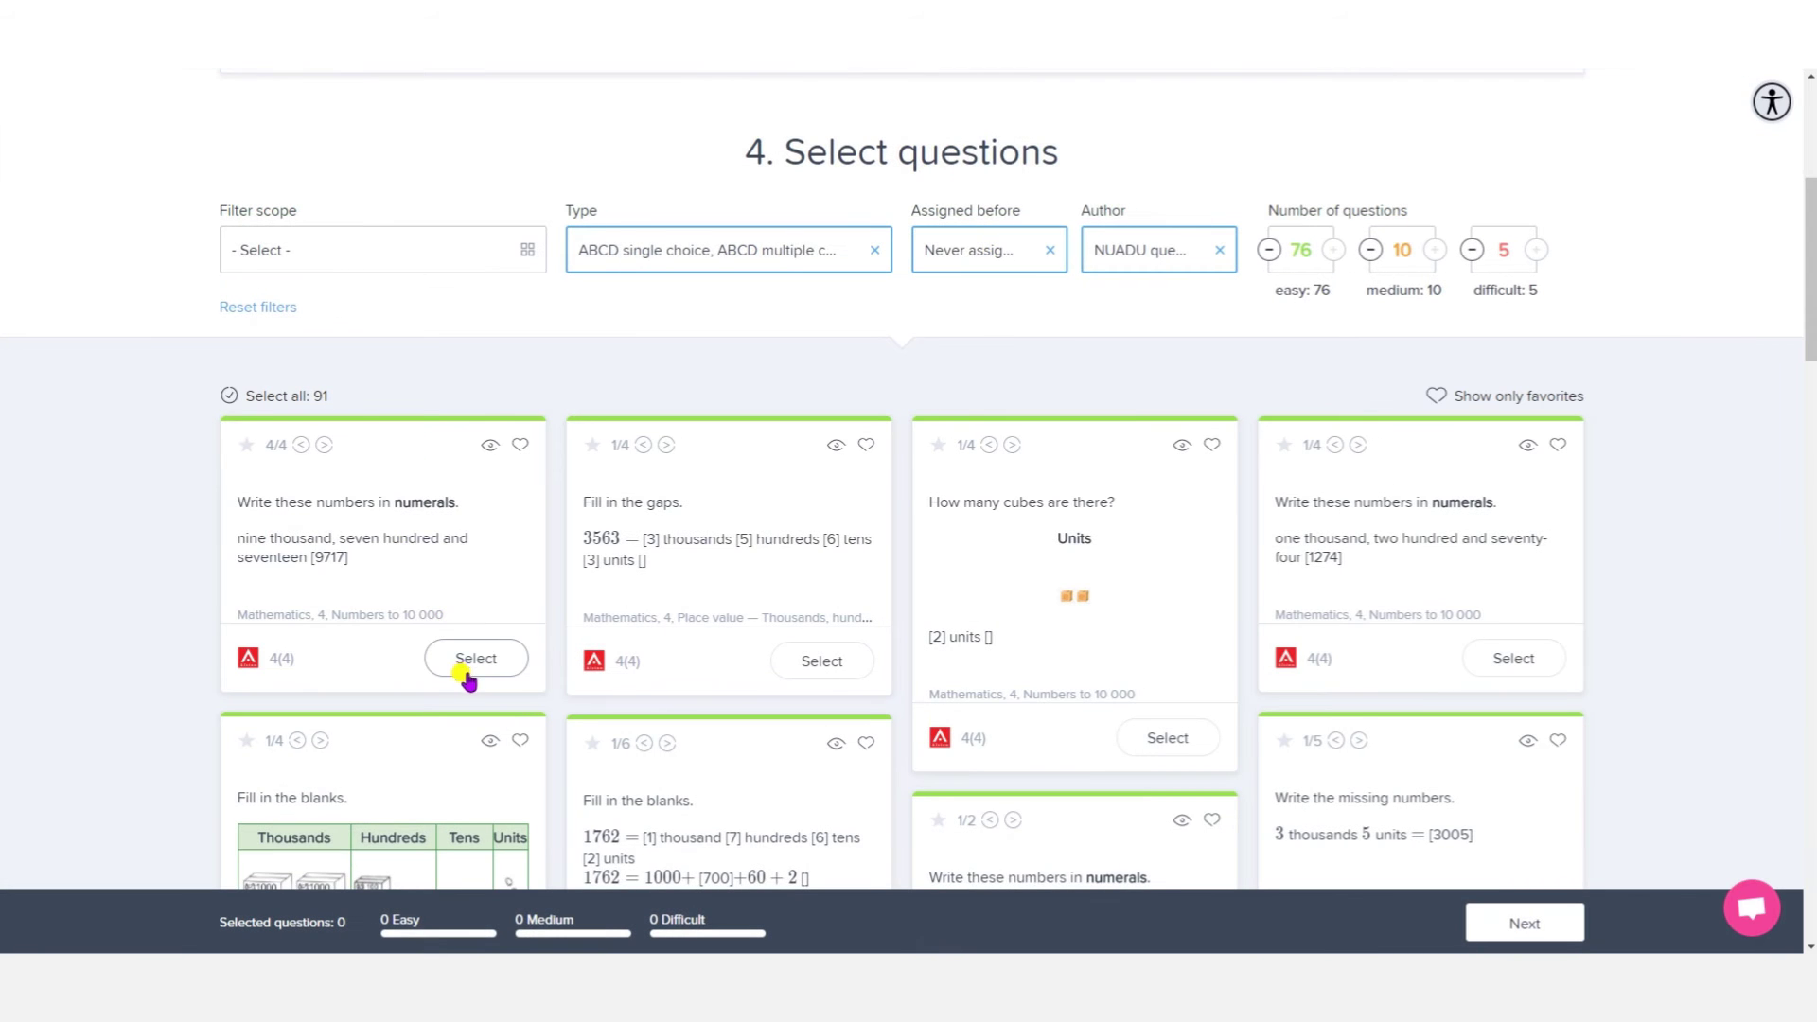
pyautogui.click(467, 667)
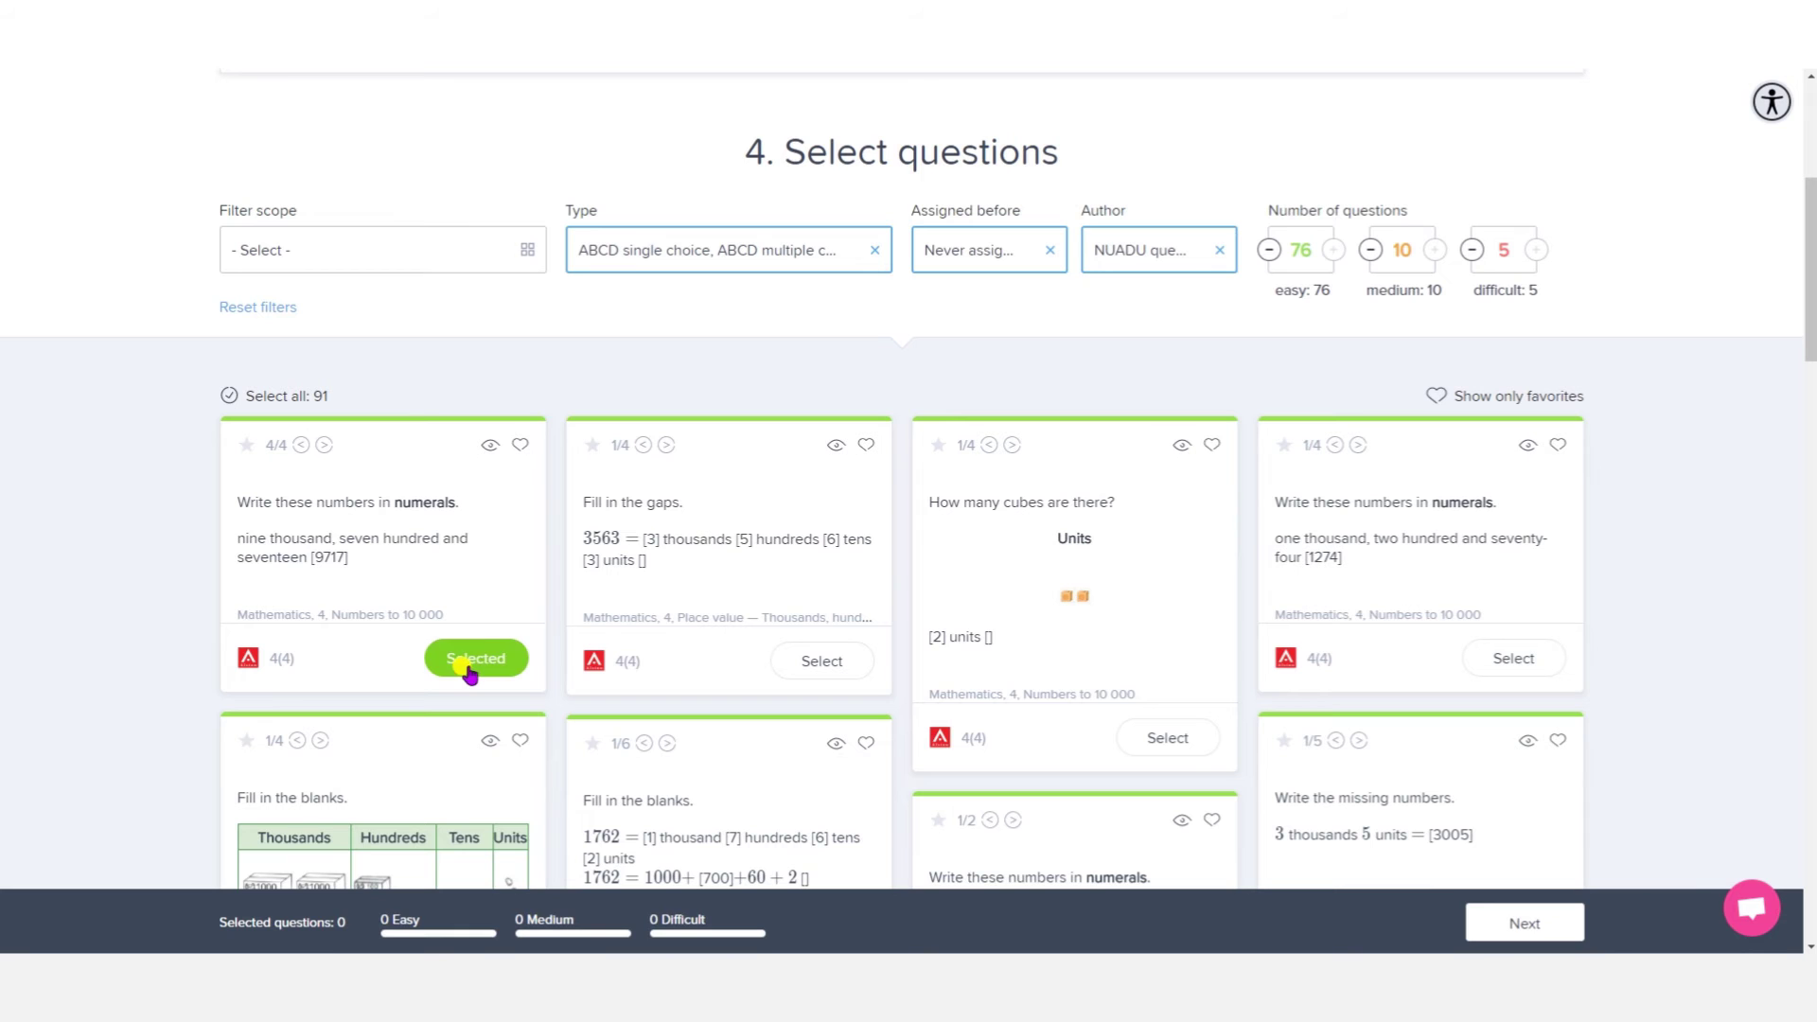
# - Preview the "Fill in the gaps" question on 3563, go through to variant 3, and select the question
pyautogui.click(835, 446)
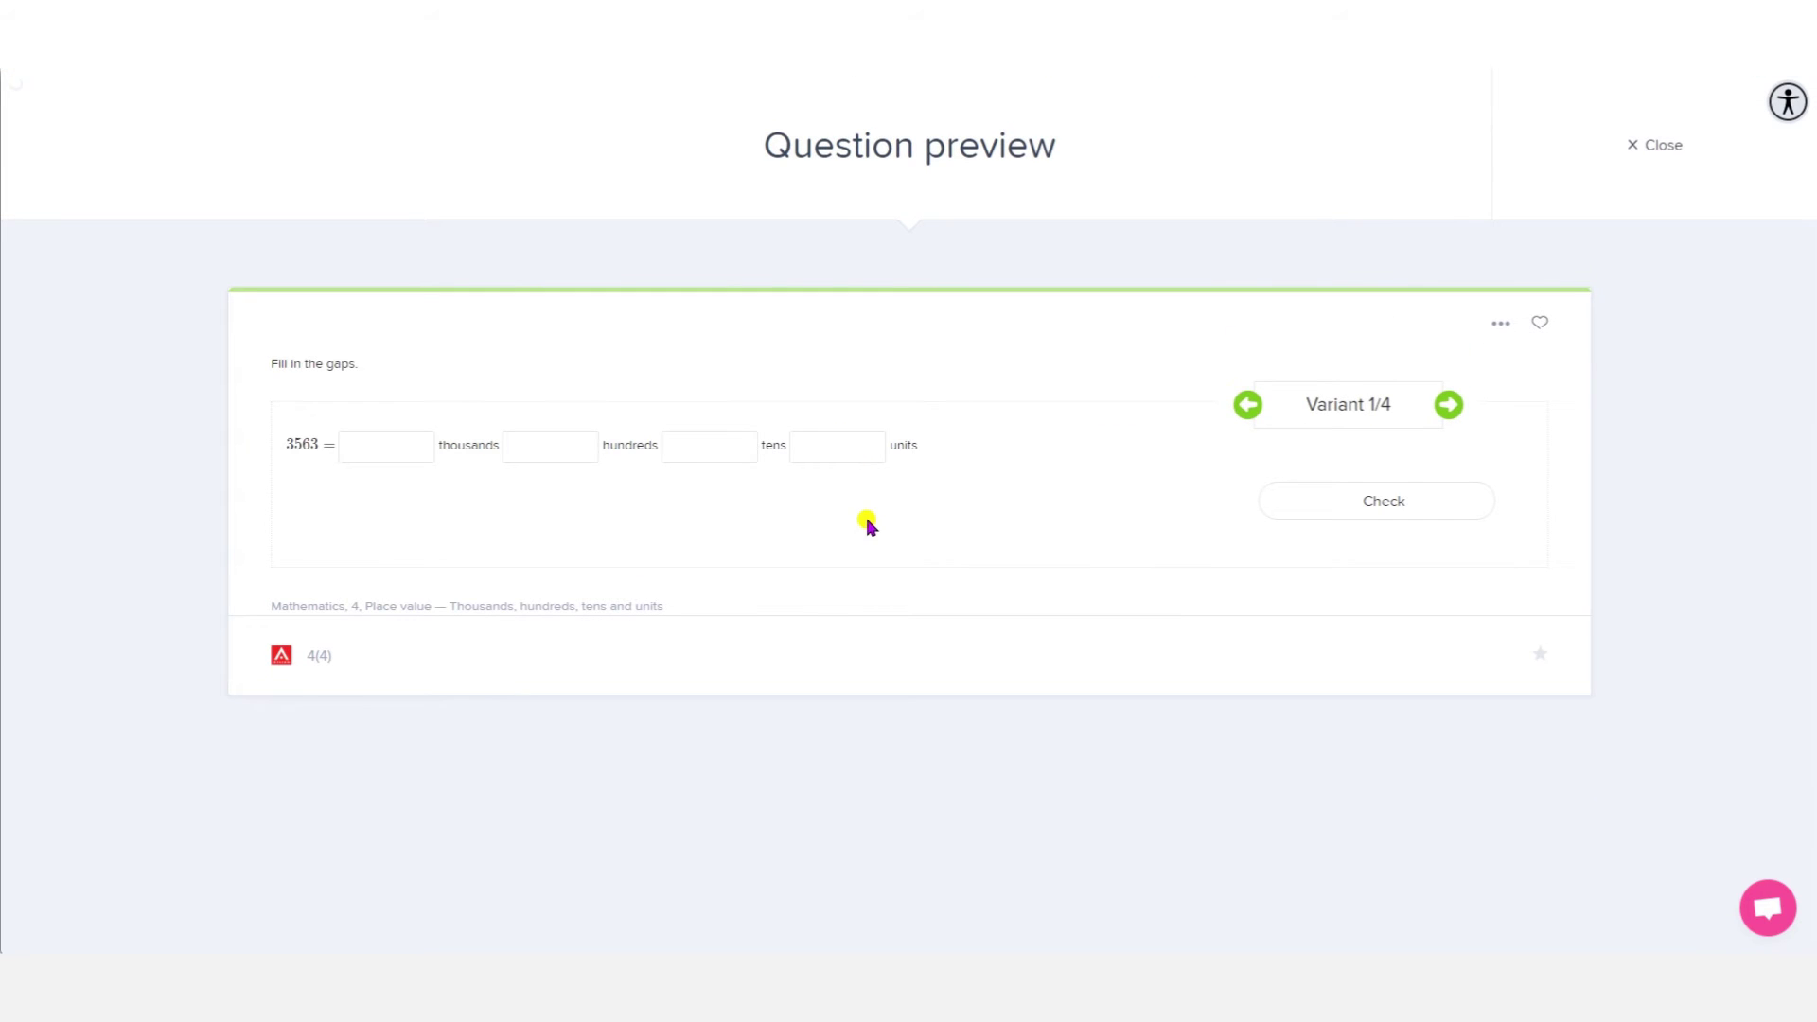
pyautogui.click(372, 432)
pyautogui.click(543, 451)
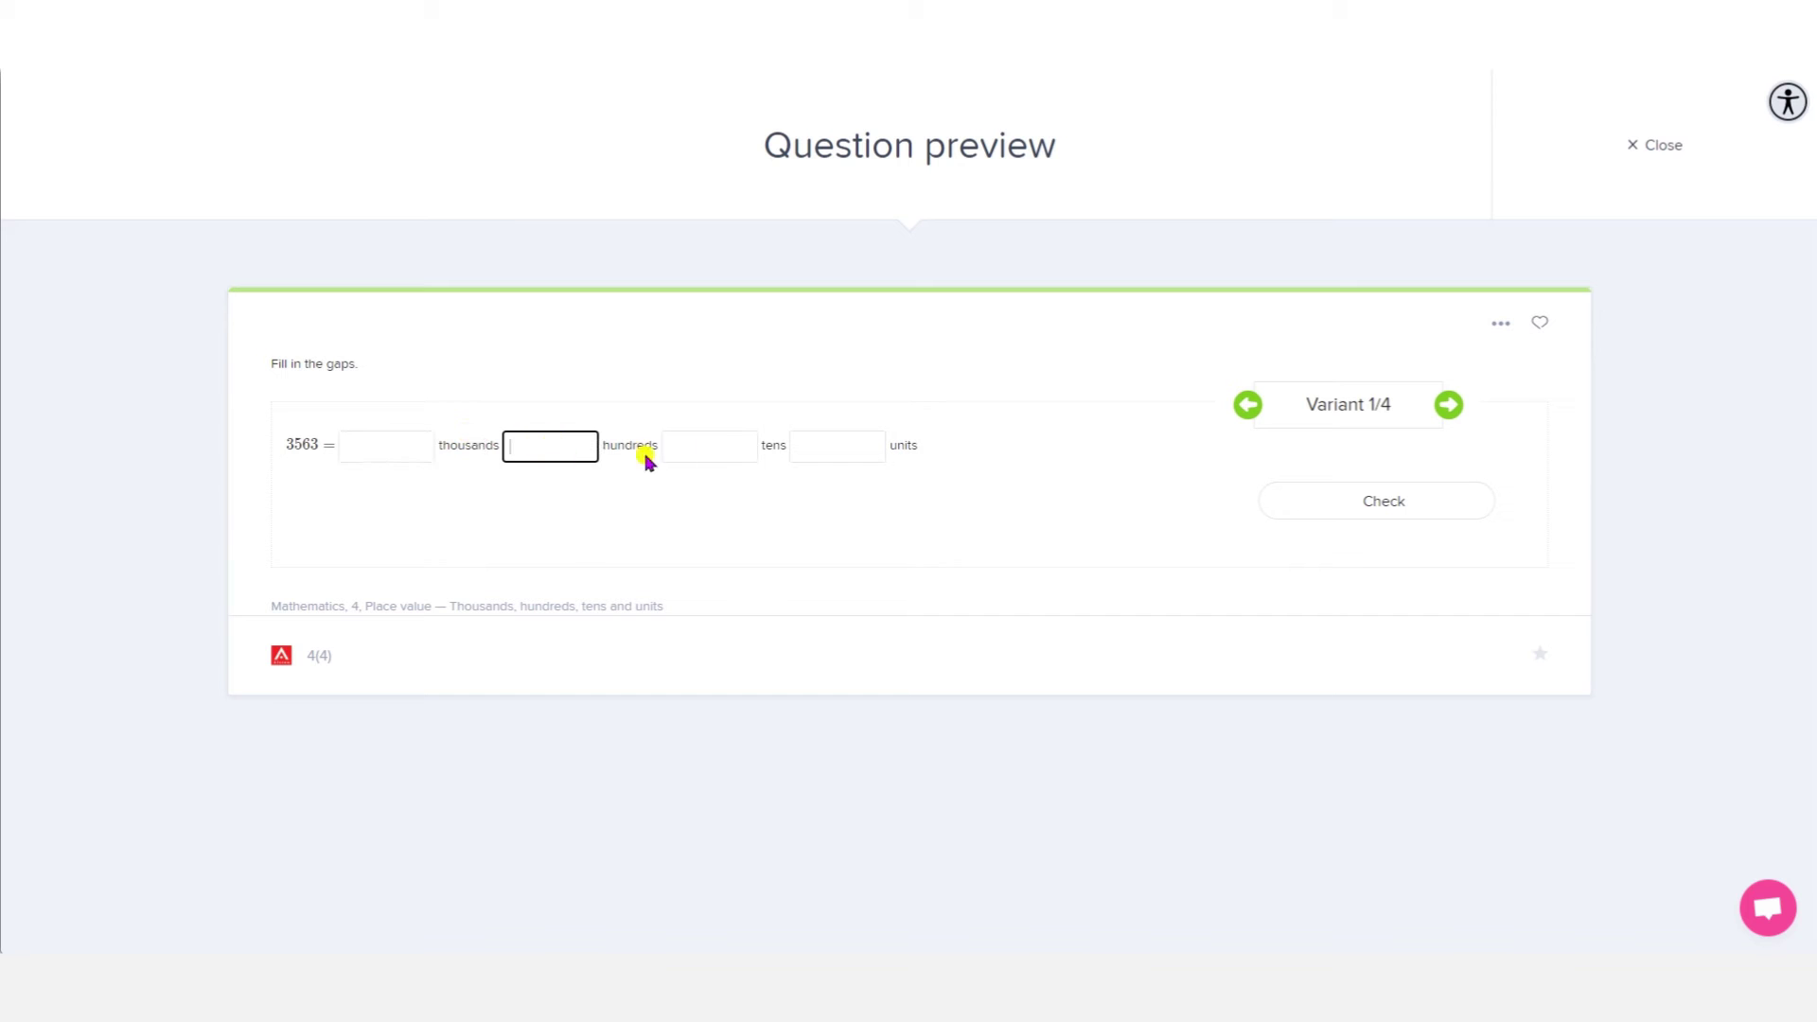
pyautogui.click(703, 453)
pyautogui.click(832, 440)
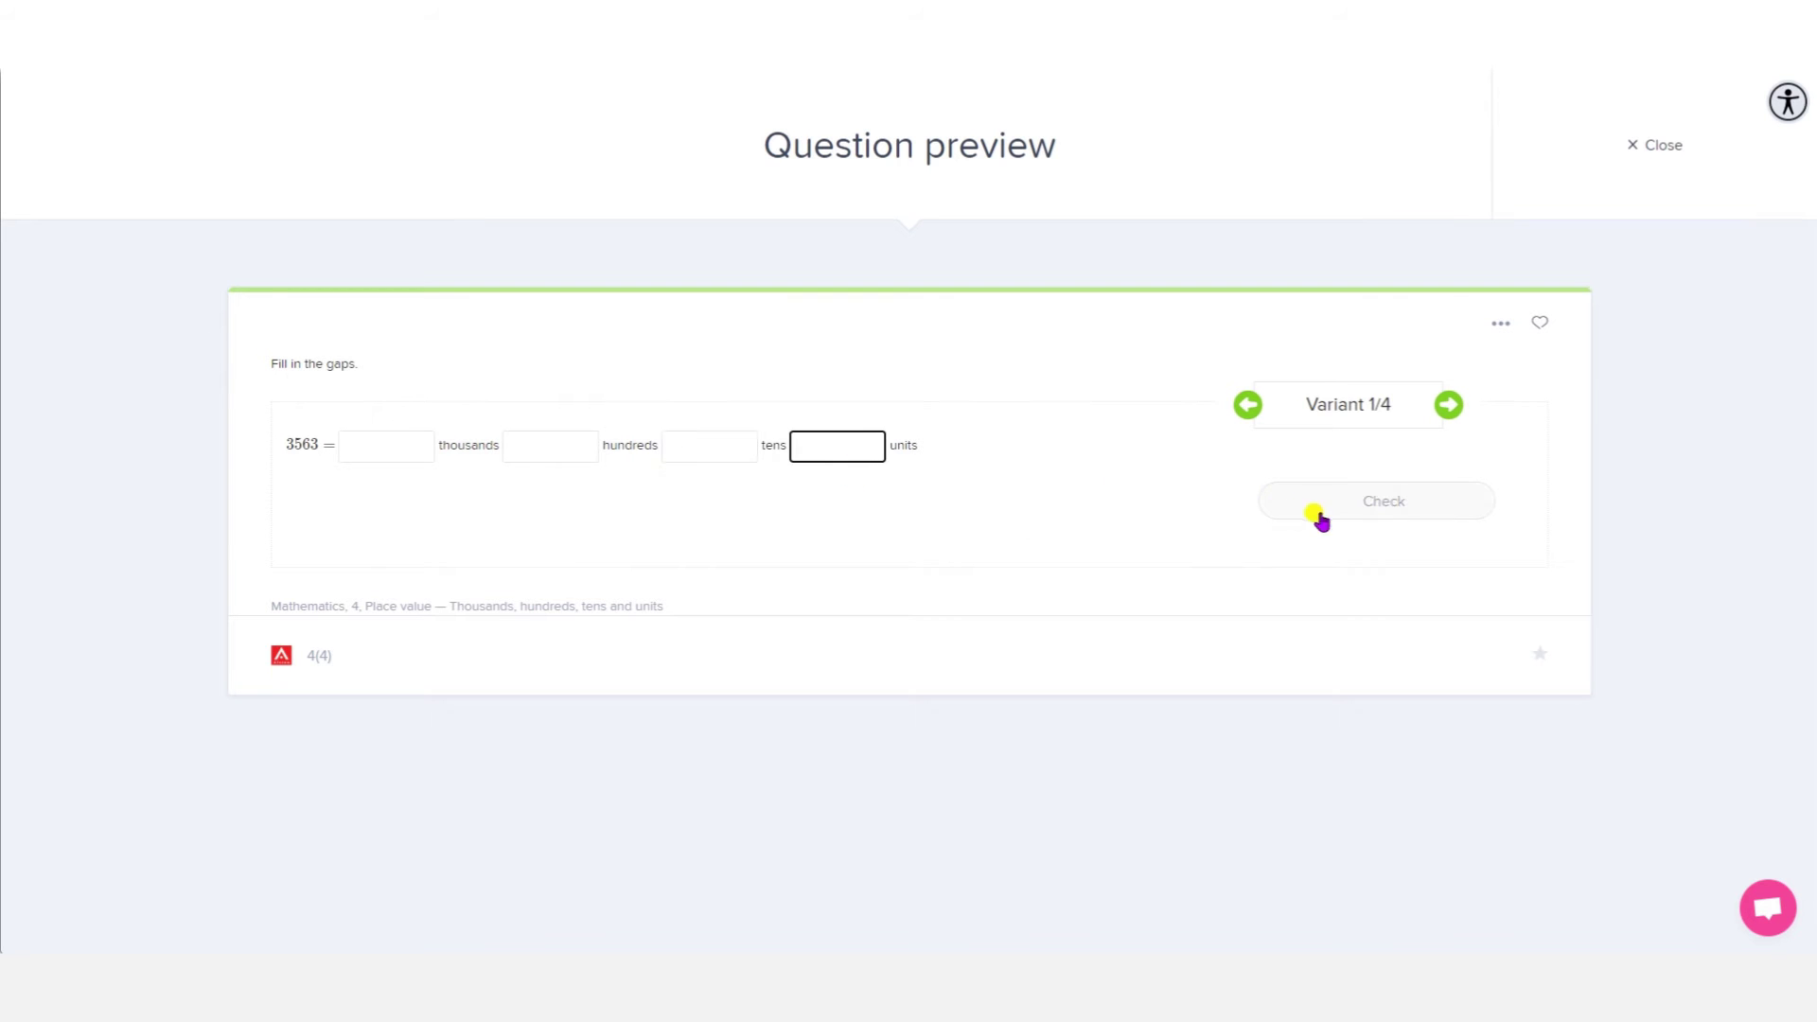
pyautogui.click(1448, 404)
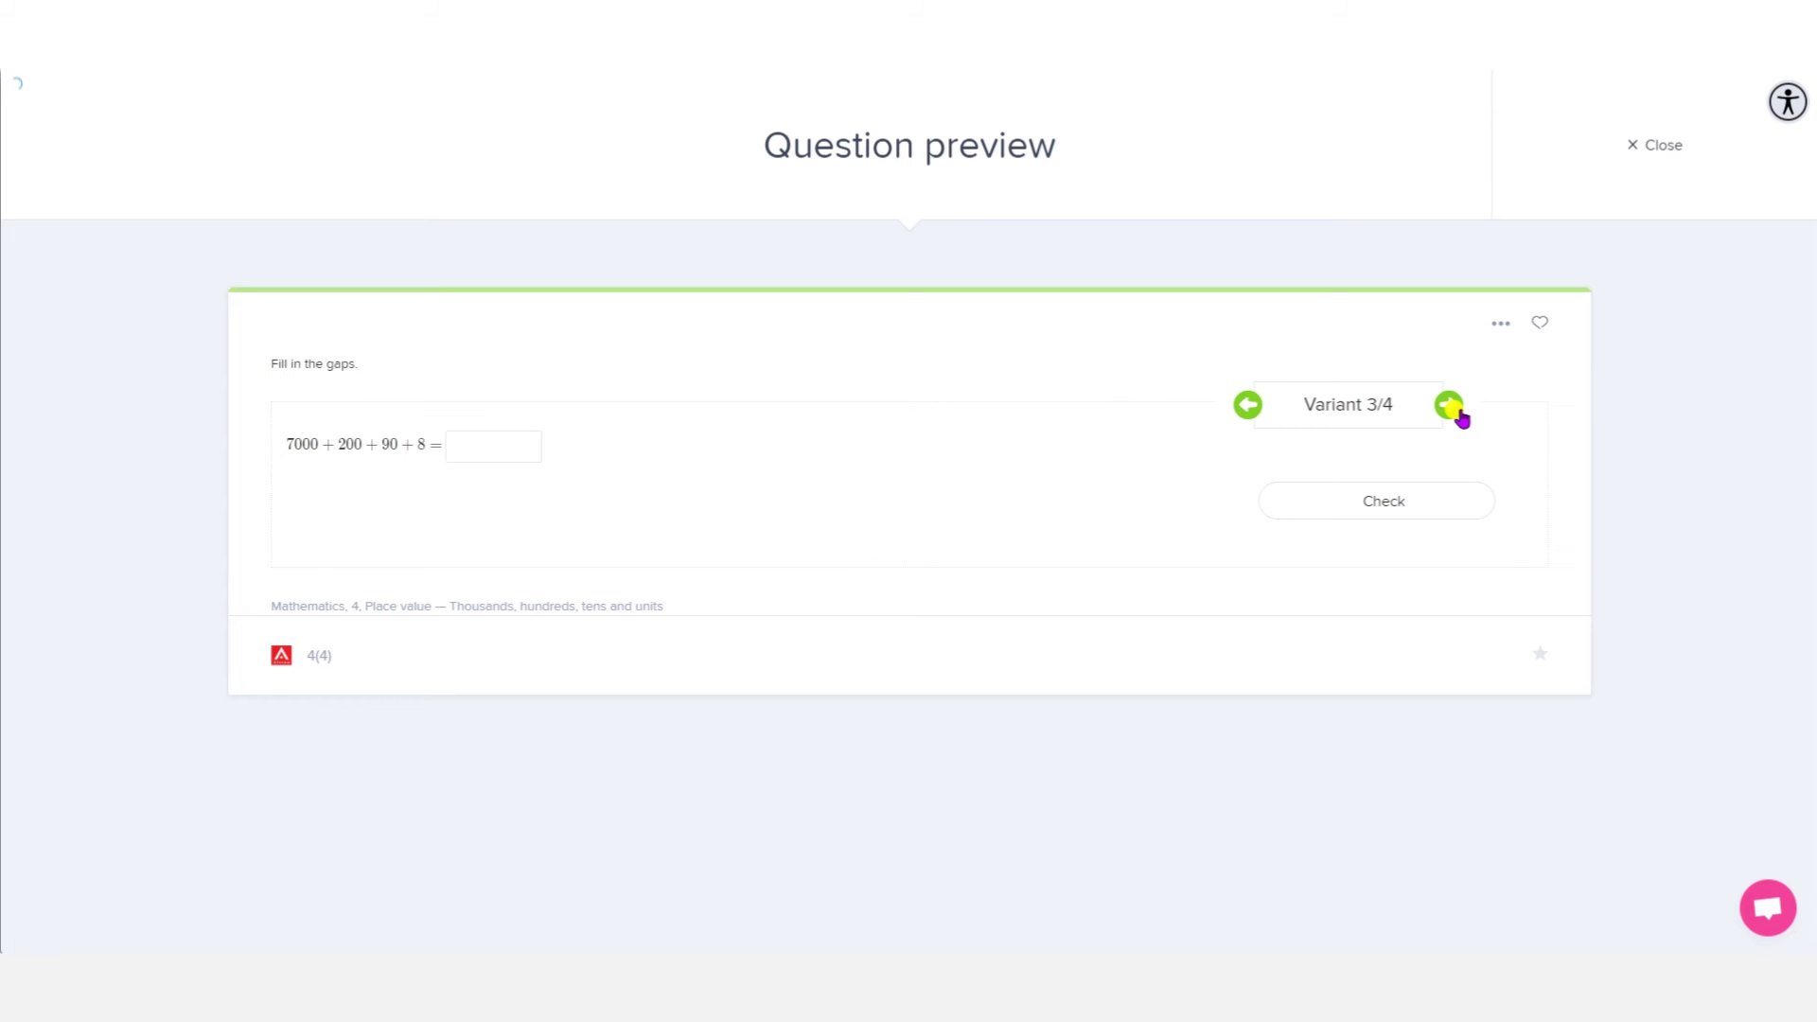
pyautogui.click(1652, 161)
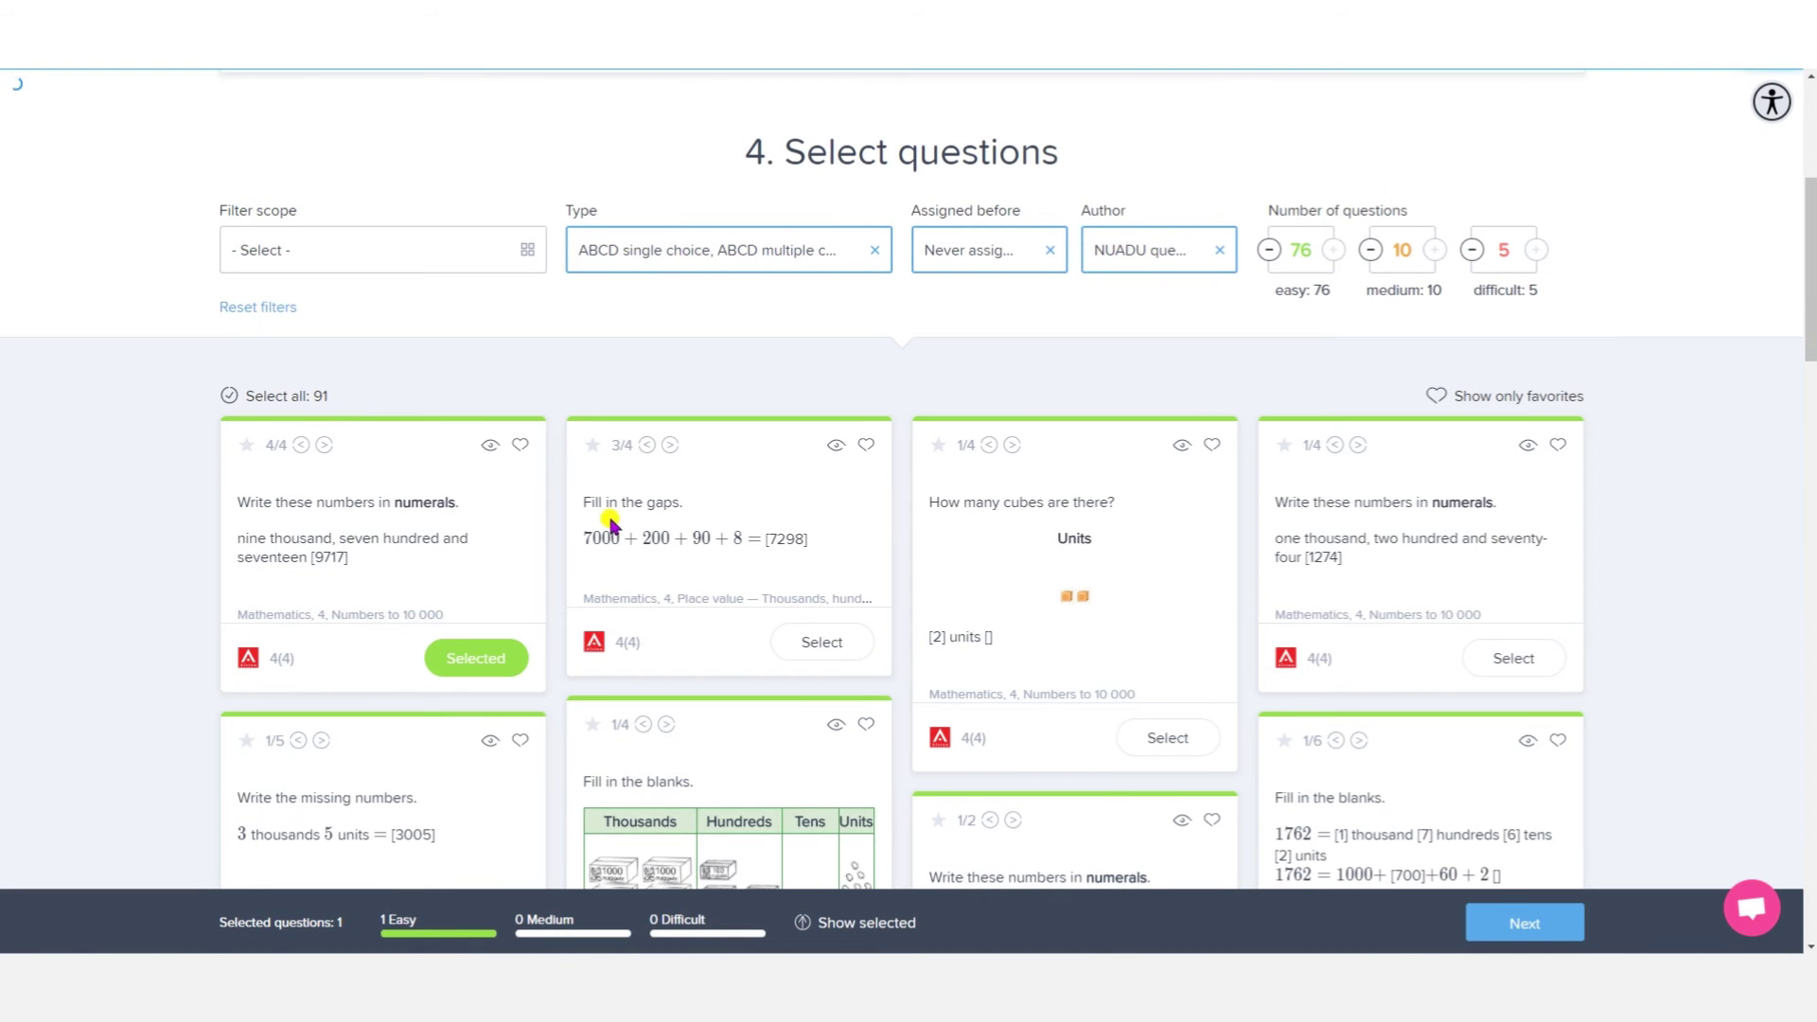
pyautogui.click(806, 647)
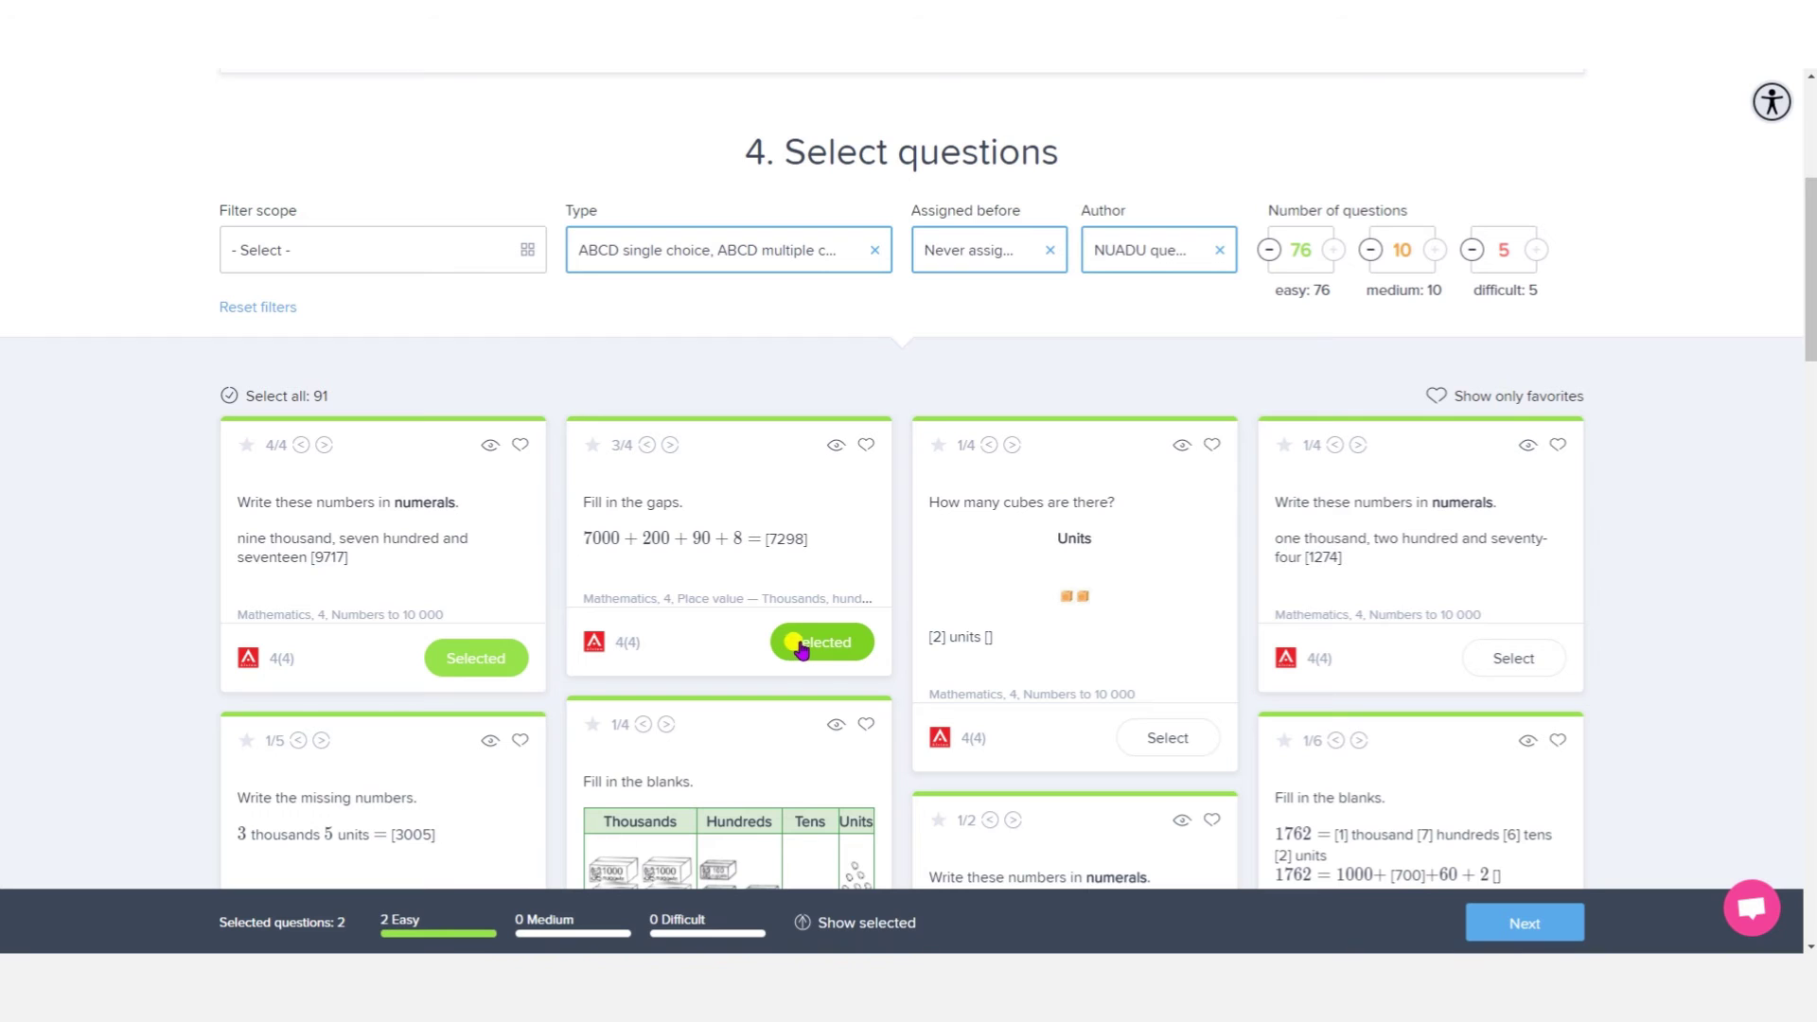
# - Set the number of easy questions to 0 so the list offers only medium and difficult ones
pyautogui.click(1304, 249)
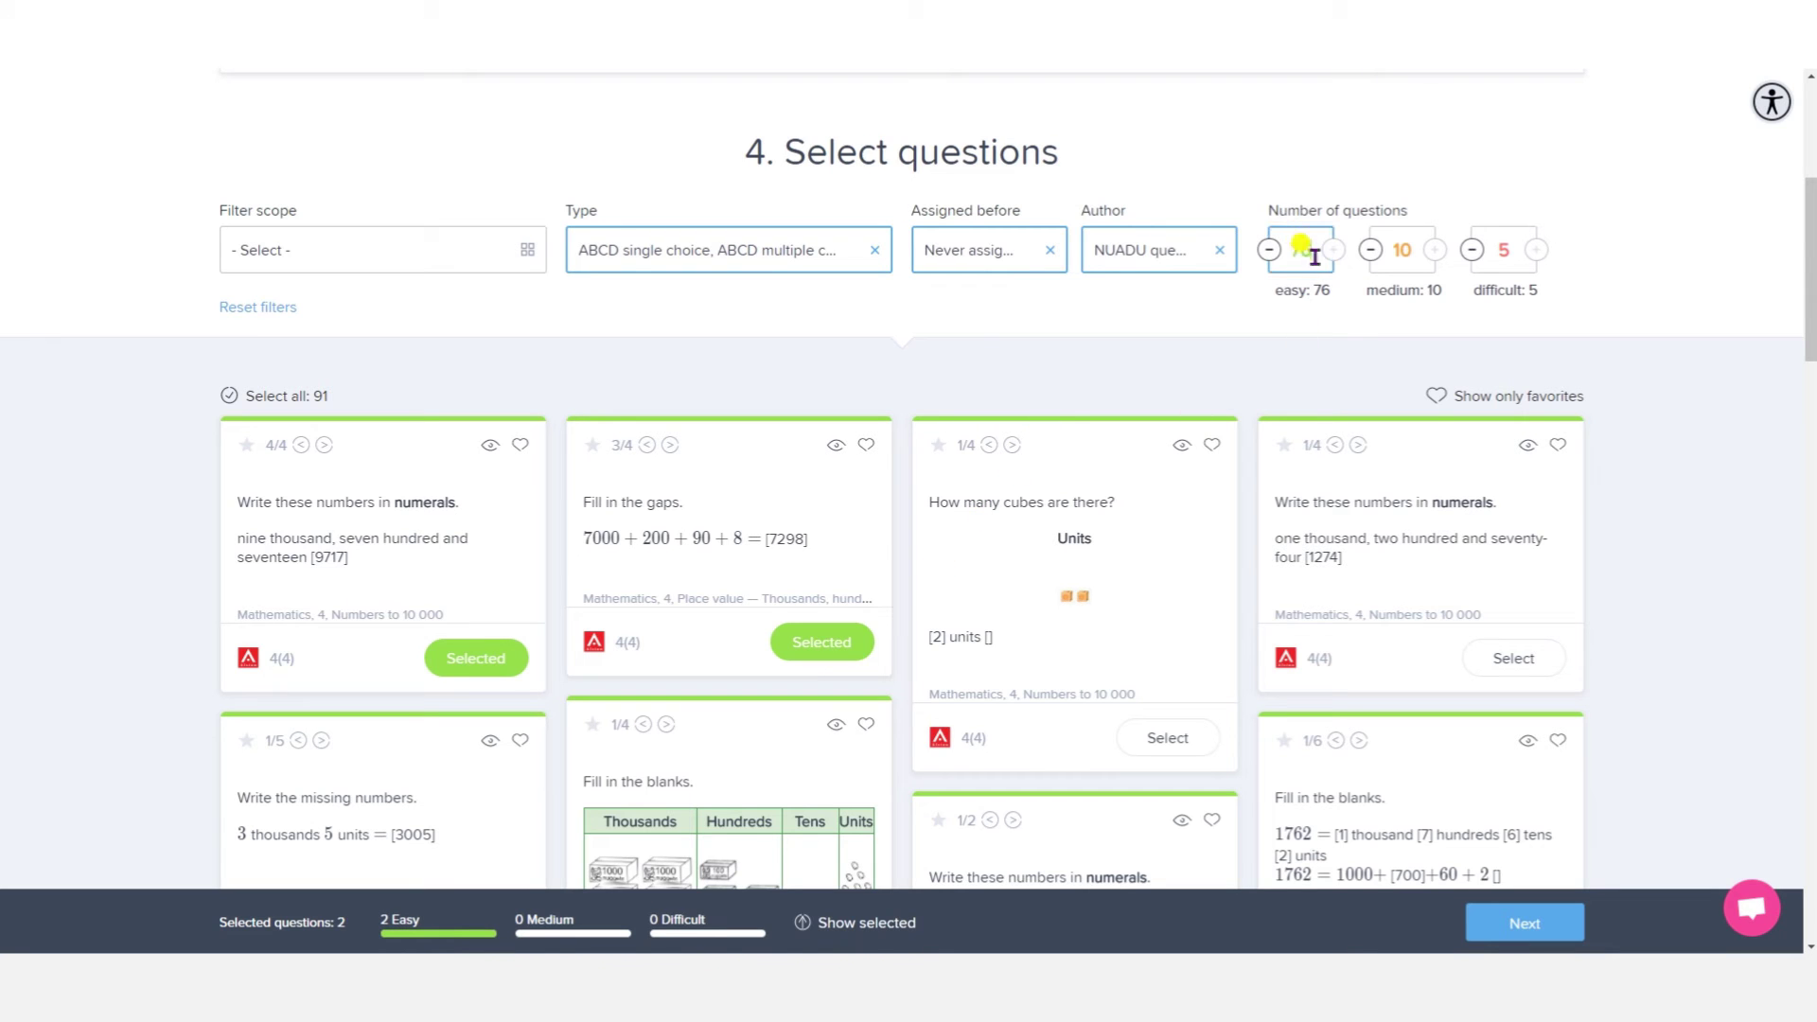
pyautogui.click(1356, 336)
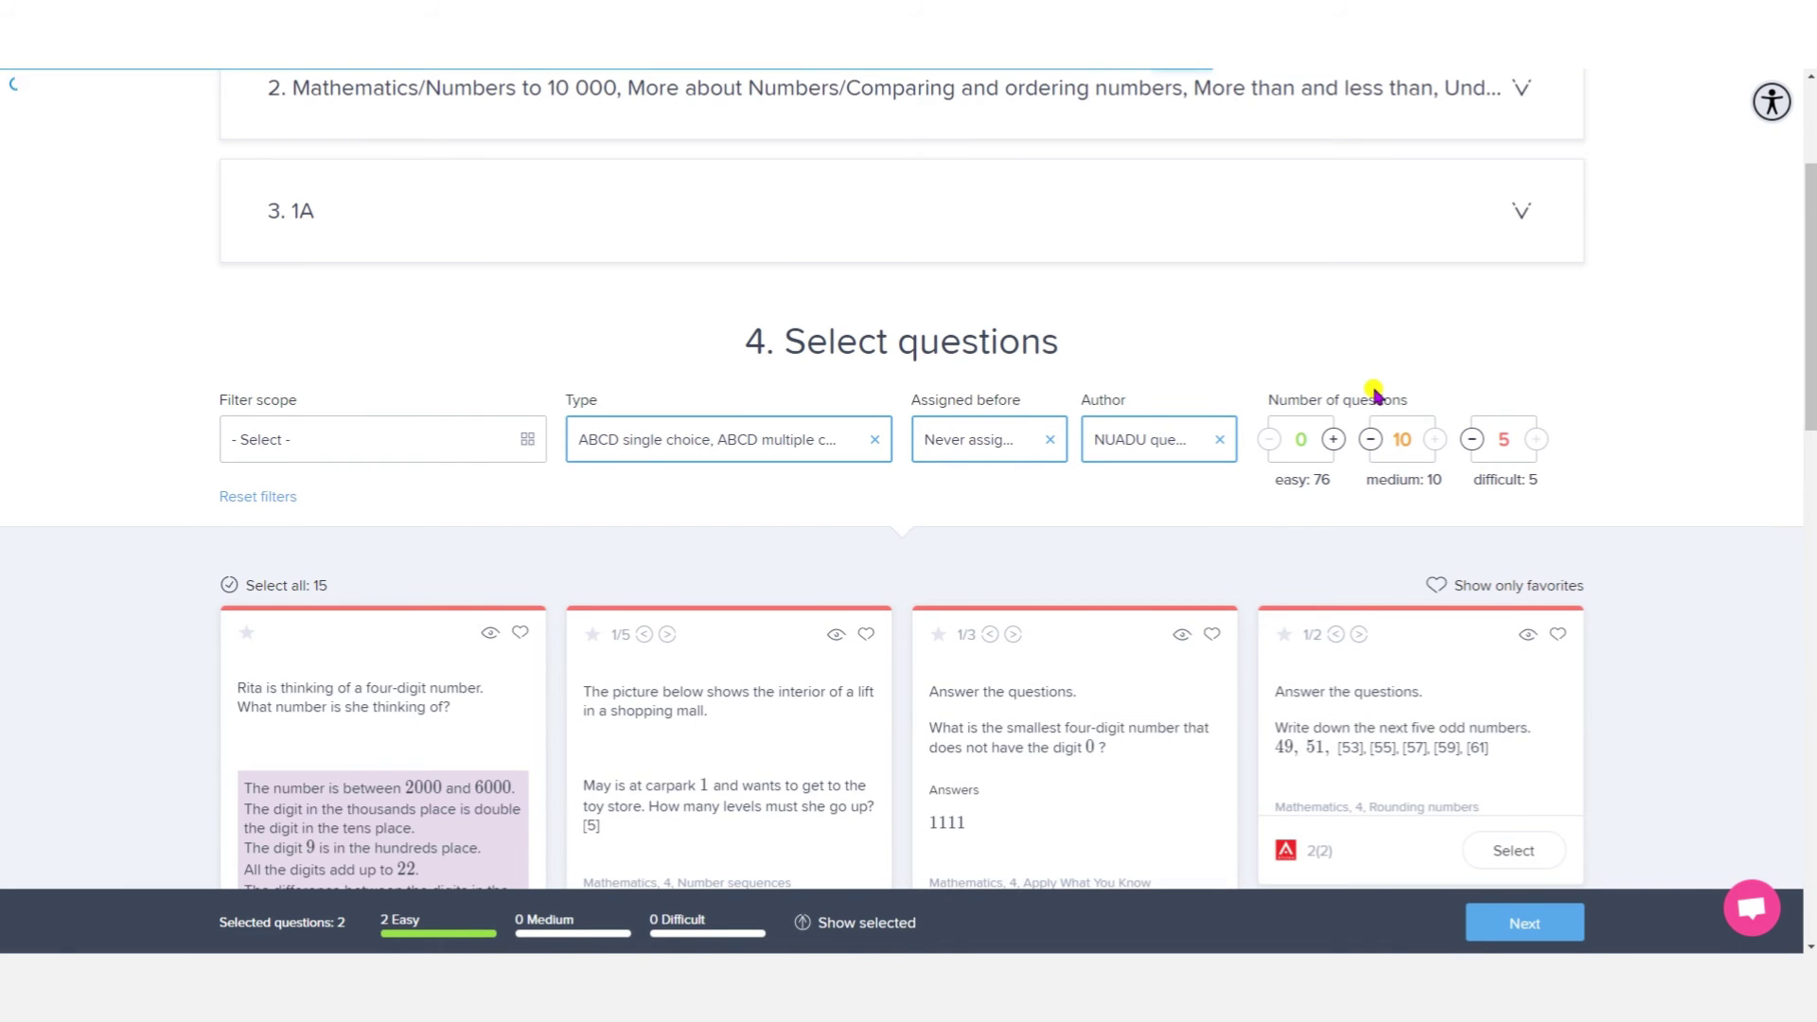
pyautogui.scroll(-2, 1171, 471)
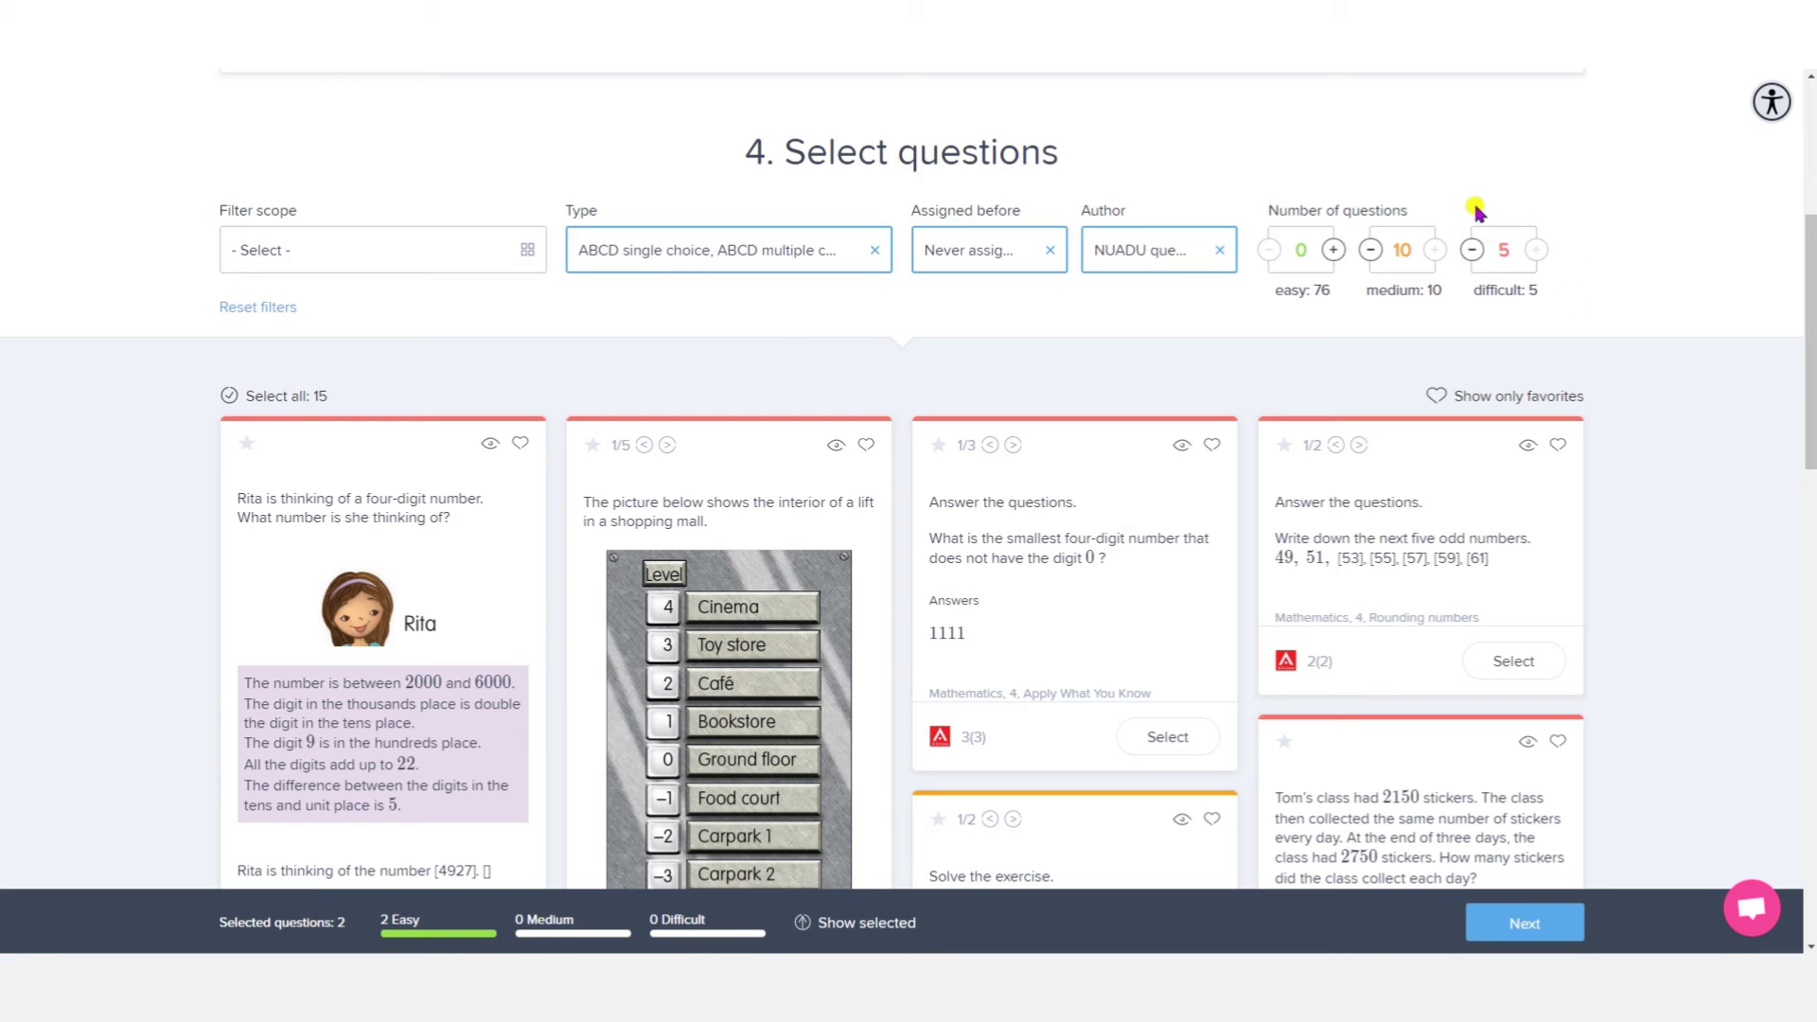
pyautogui.scroll(-1, 533, 327)
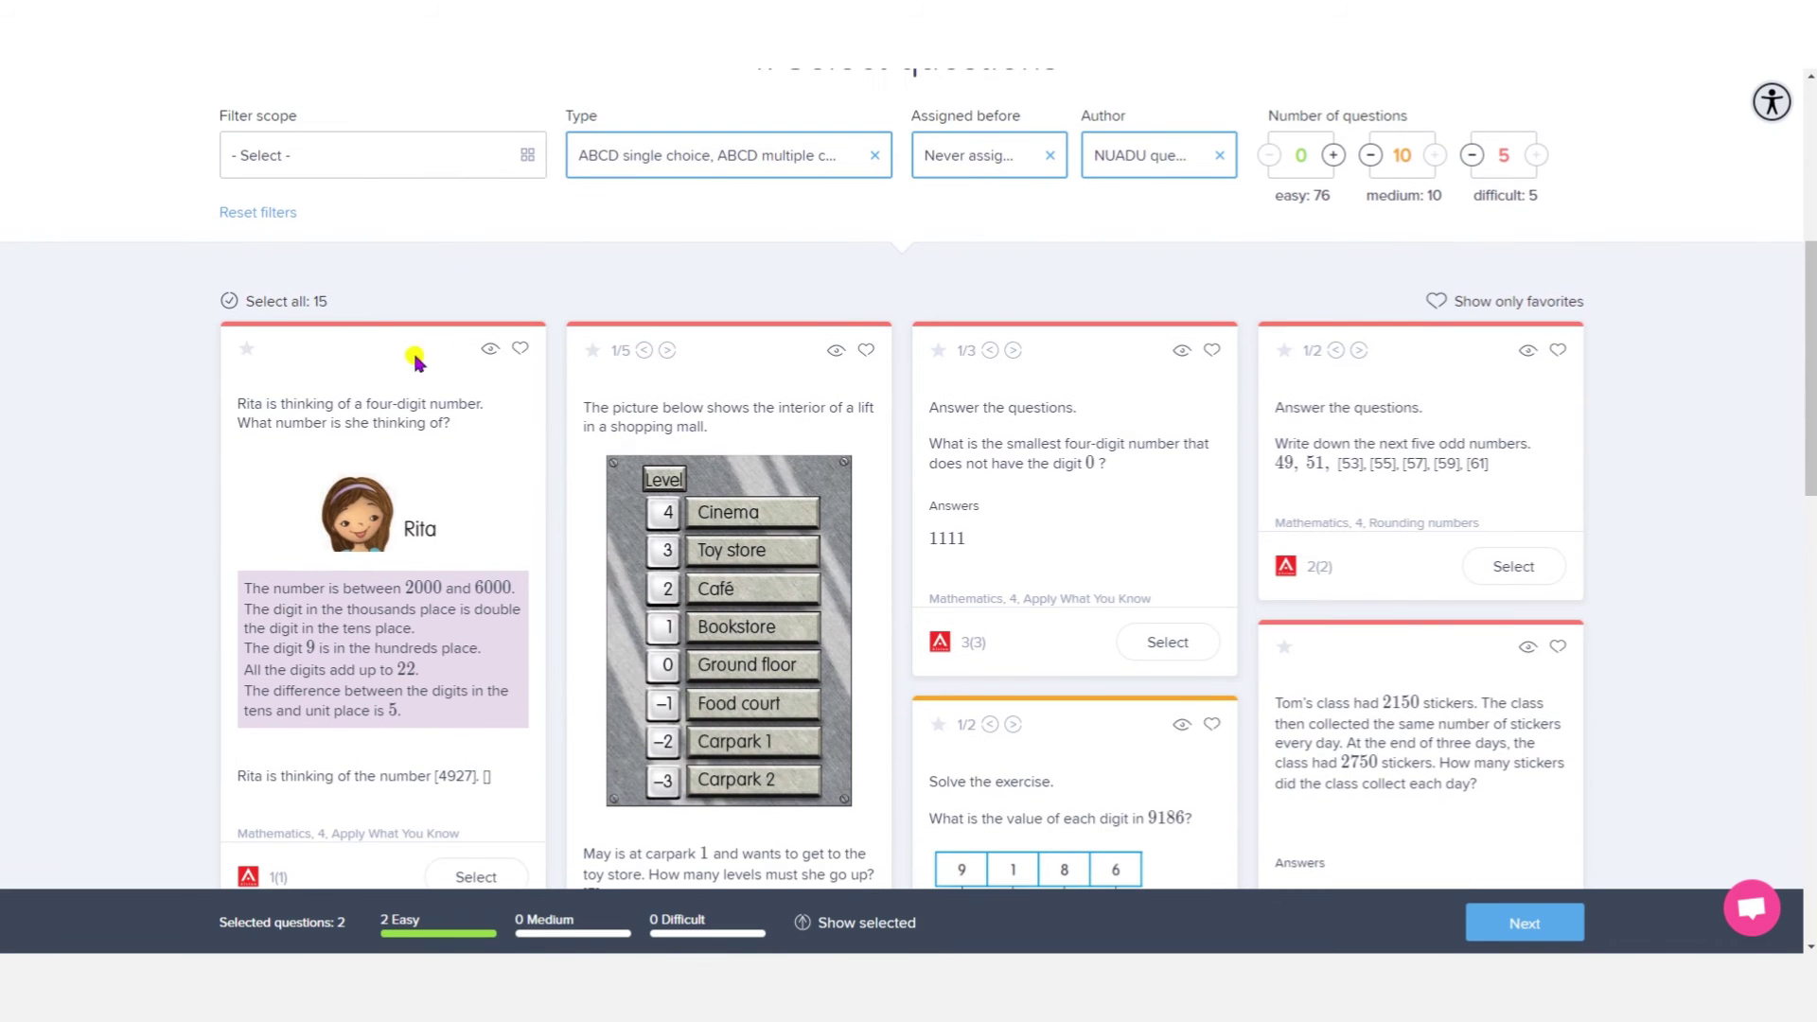
# - Preview the difficult question about finding a four-digit number between 2000 and 6000, and select it
pyautogui.click(490, 350)
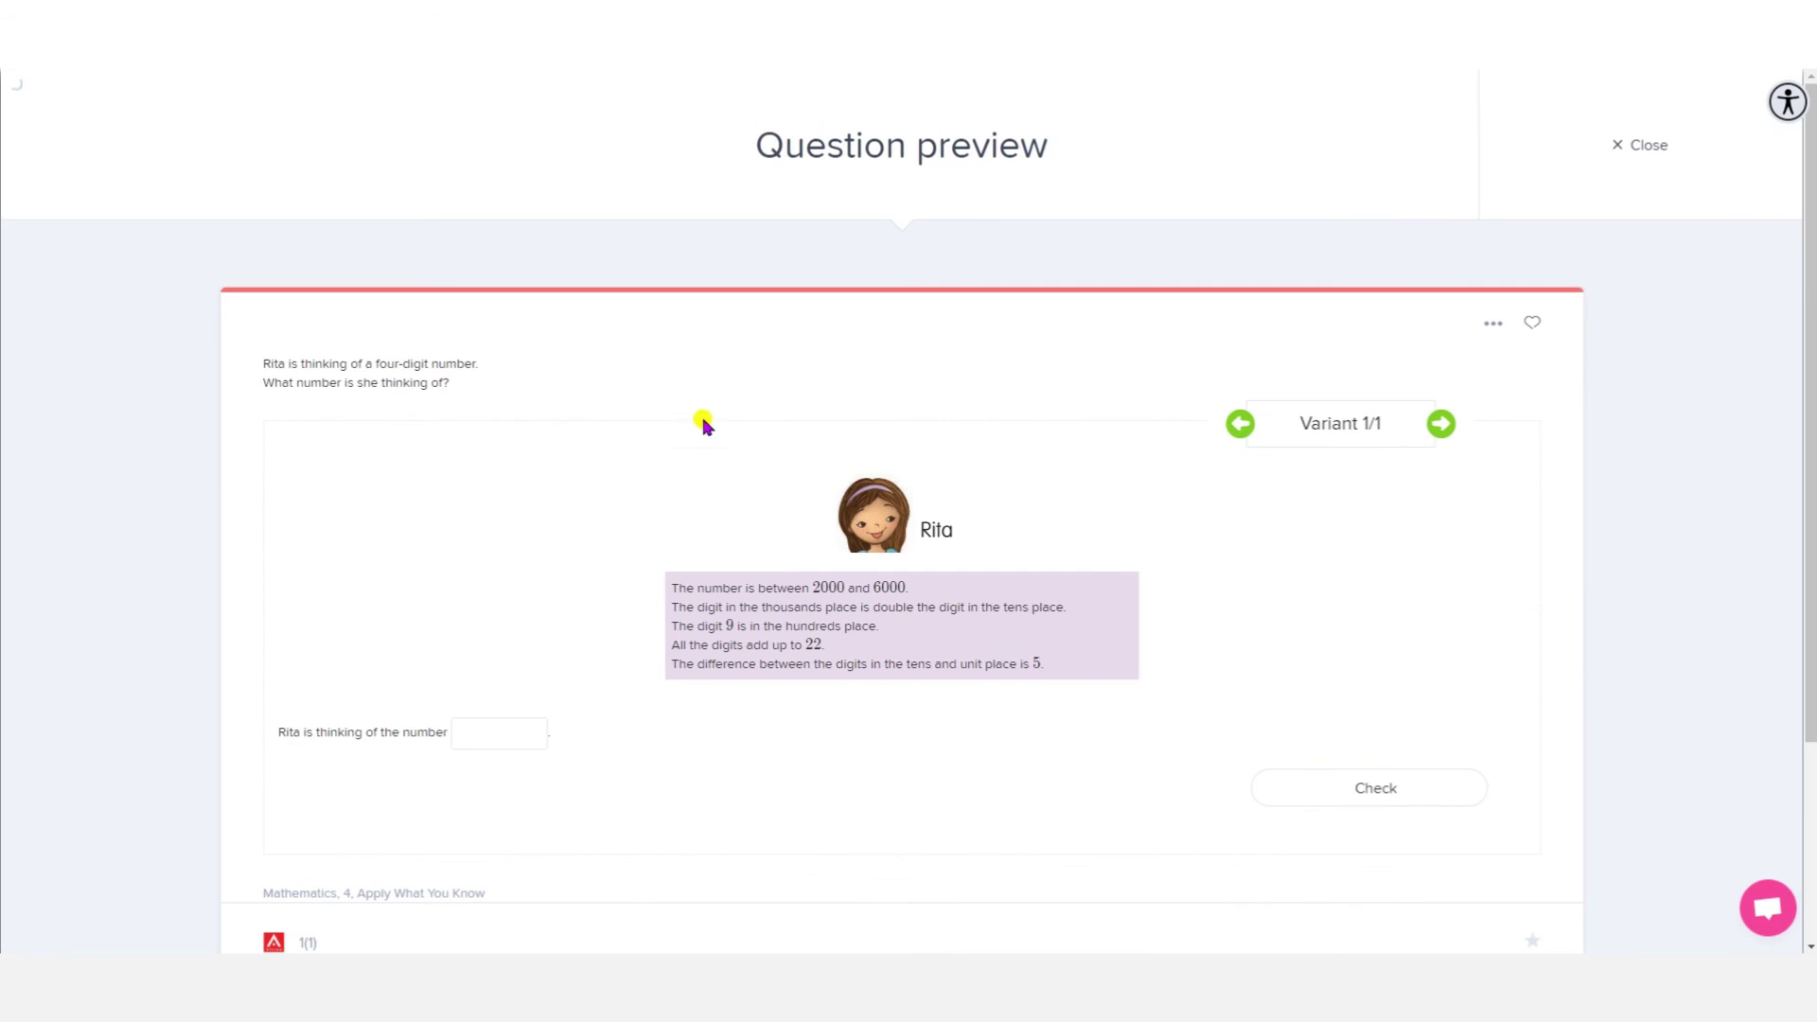
pyautogui.scroll(-1, 654, 445)
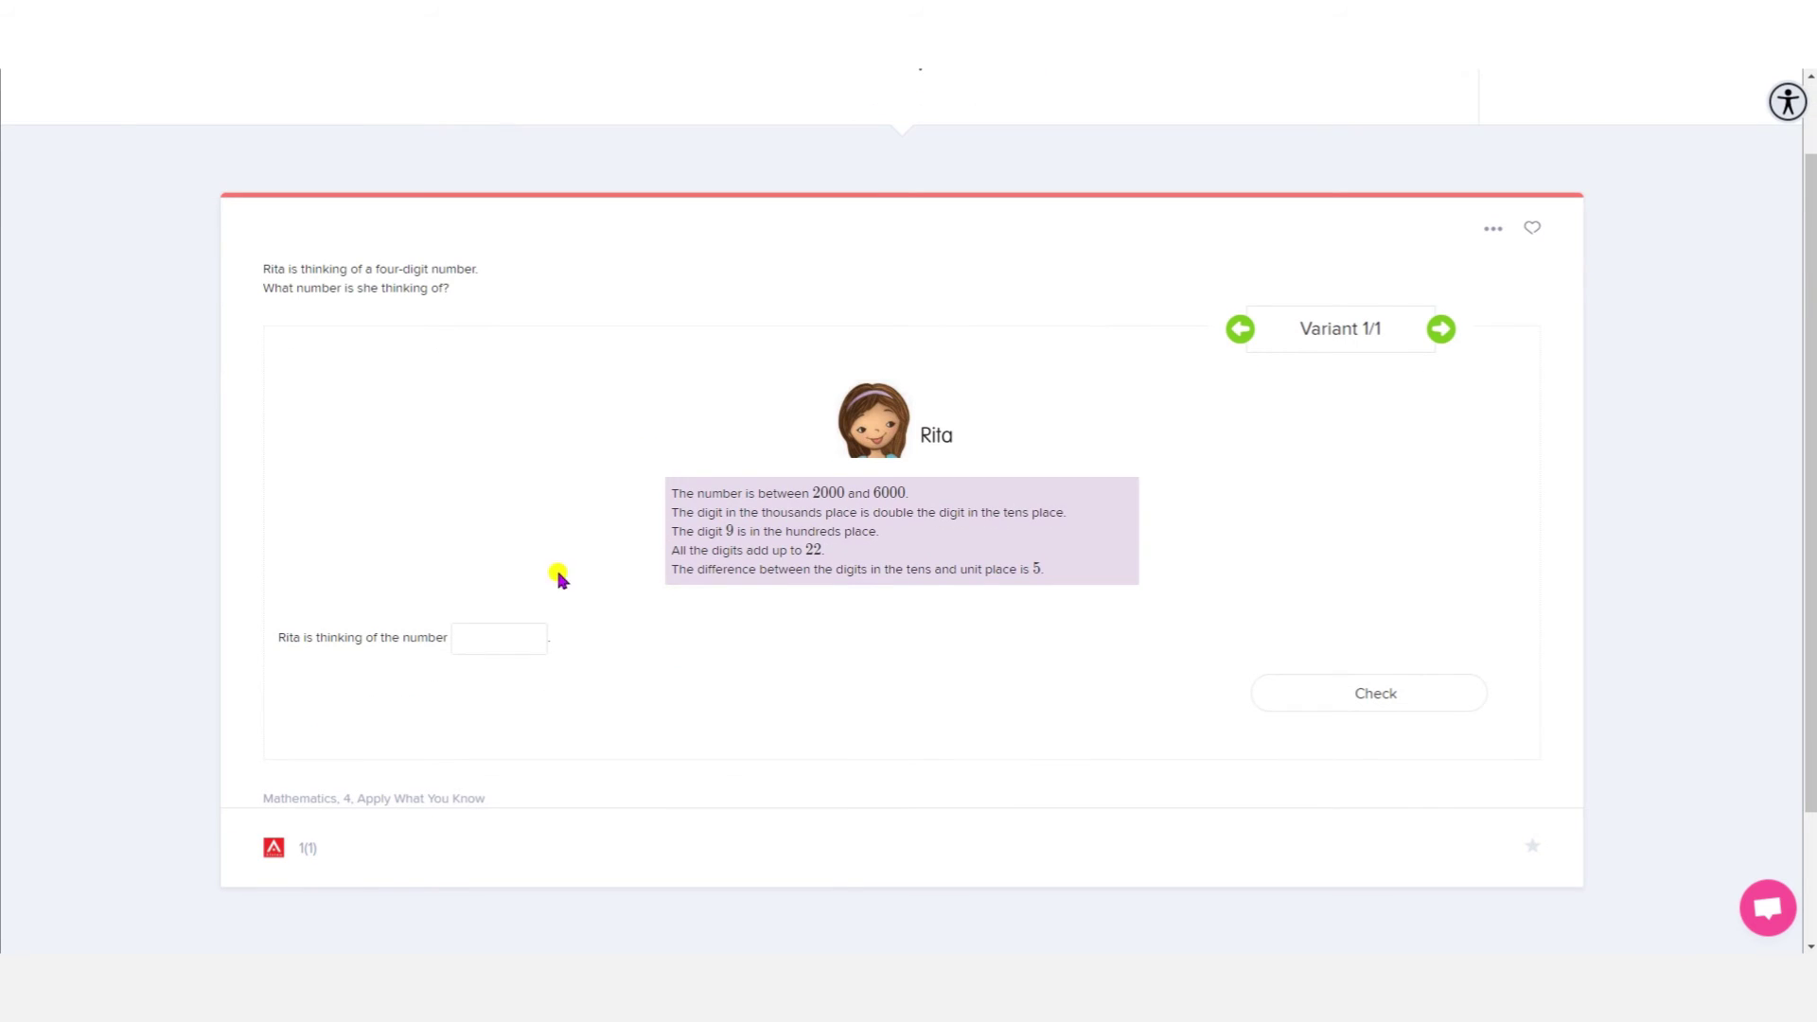
pyautogui.click(499, 640)
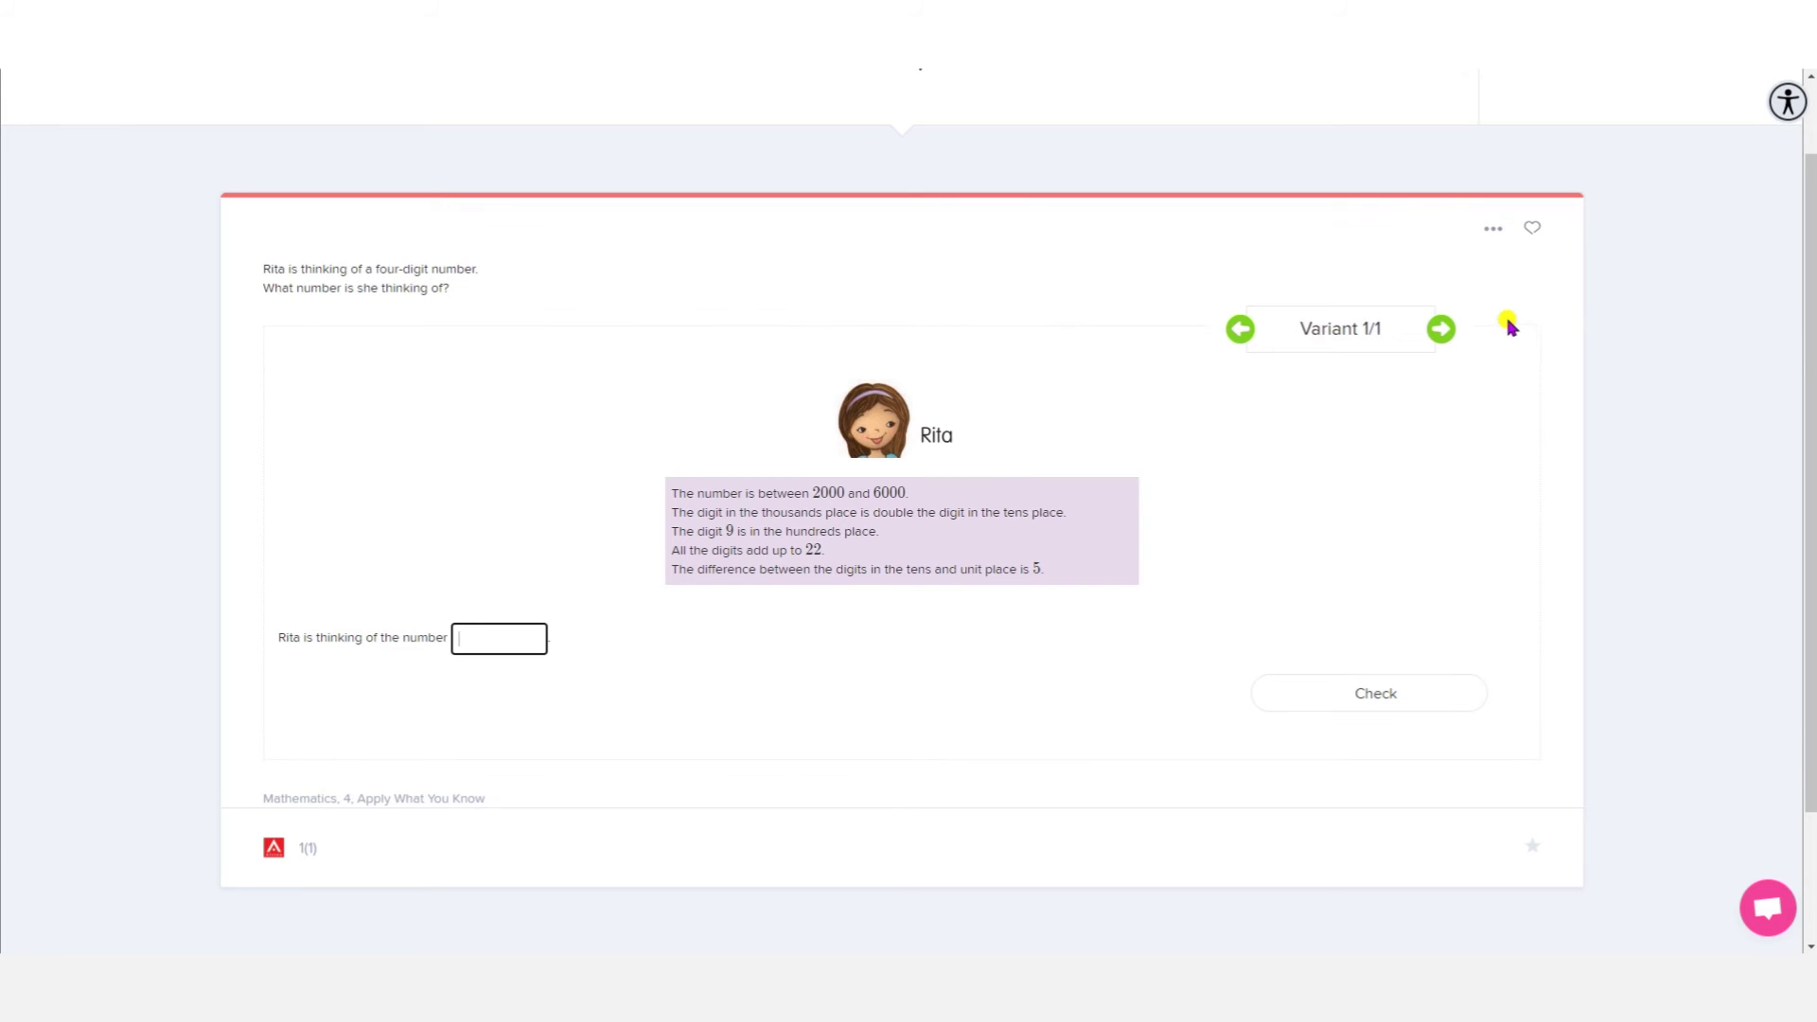
pyautogui.scroll(1, 1500, 317)
pyautogui.click(1616, 148)
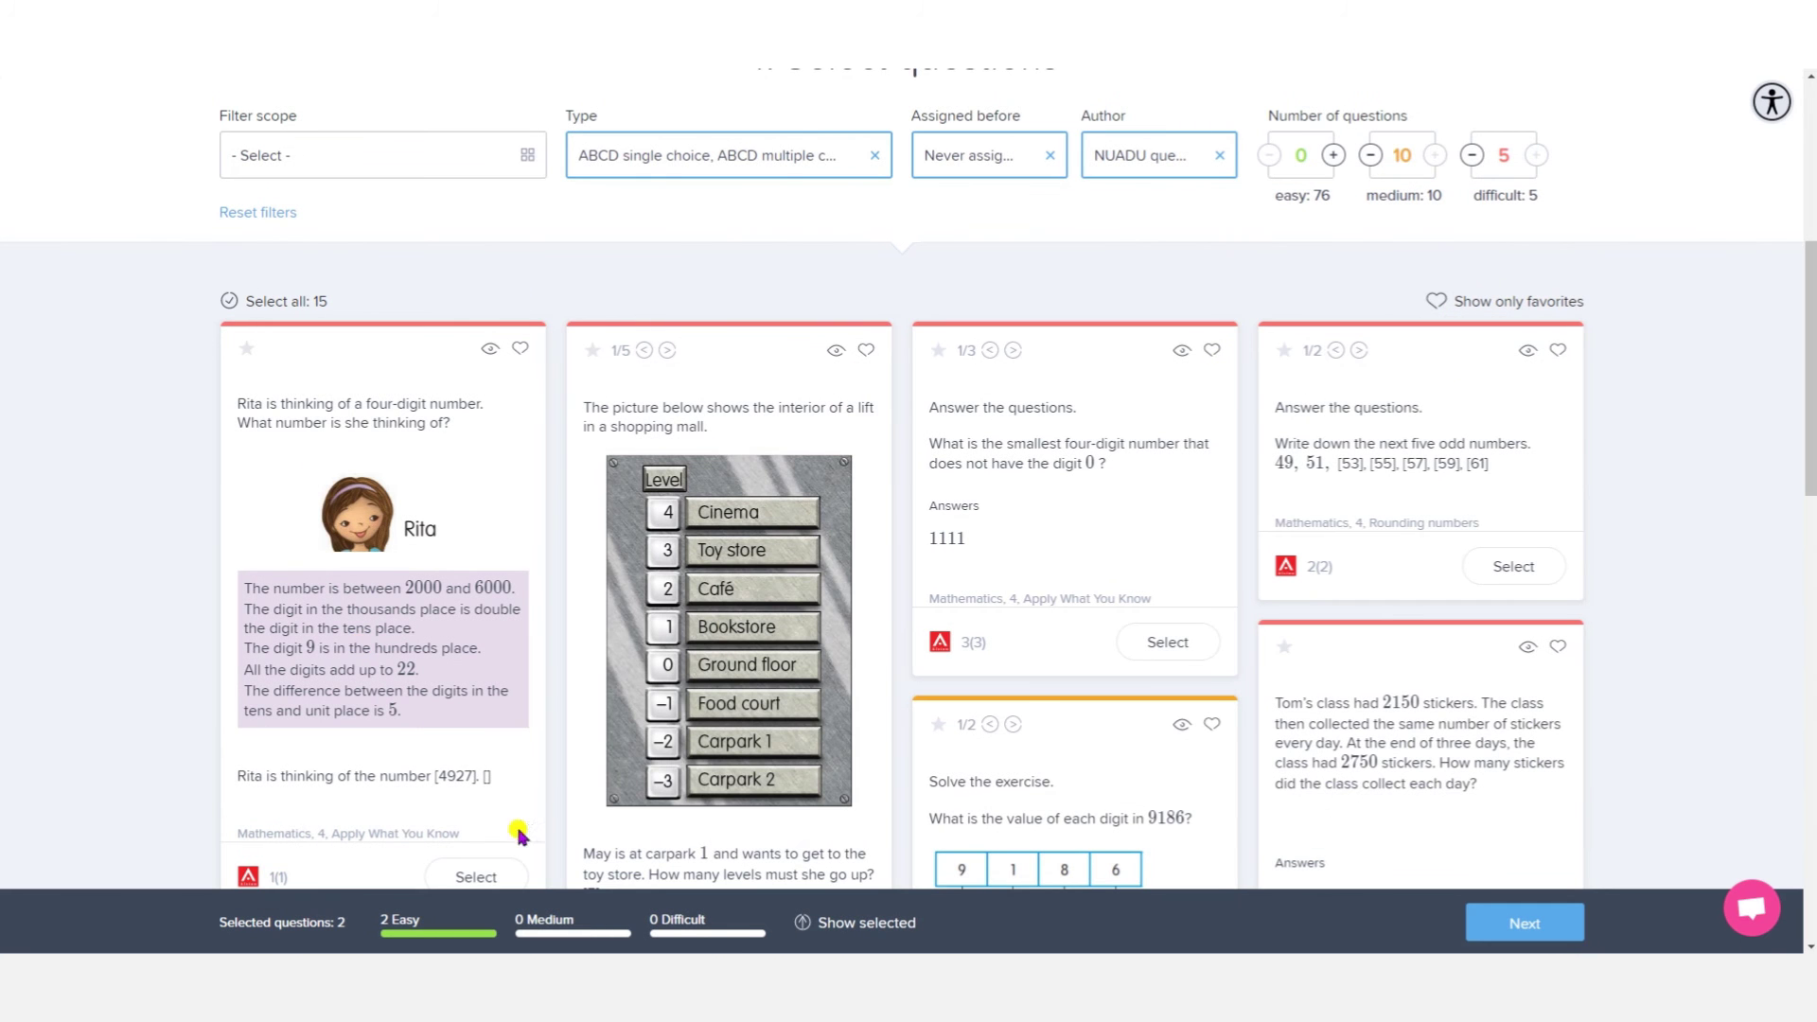
pyautogui.click(485, 877)
# - Preview the difficult shopping mall lift question through to variant 4 and select it for the exam
pyautogui.scroll(-1, 675, 762)
pyautogui.scroll(-2, 763, 708)
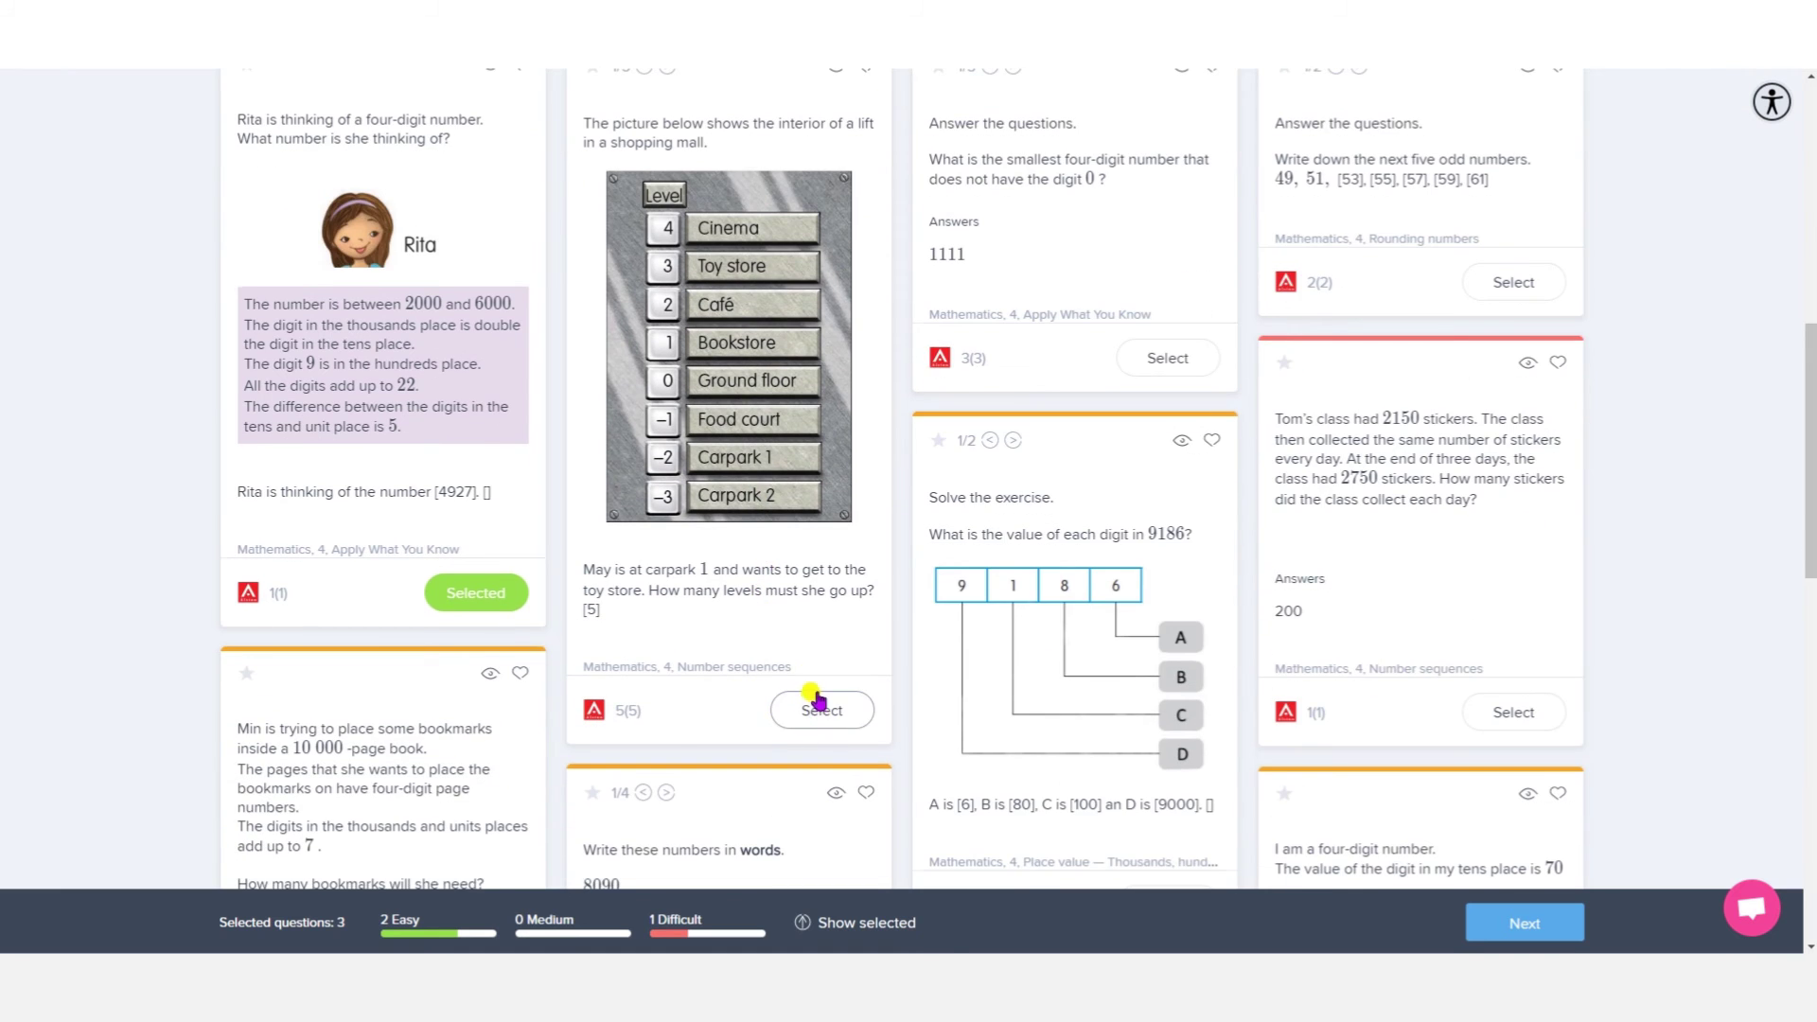
pyautogui.scroll(2, 784, 289)
pyautogui.click(833, 259)
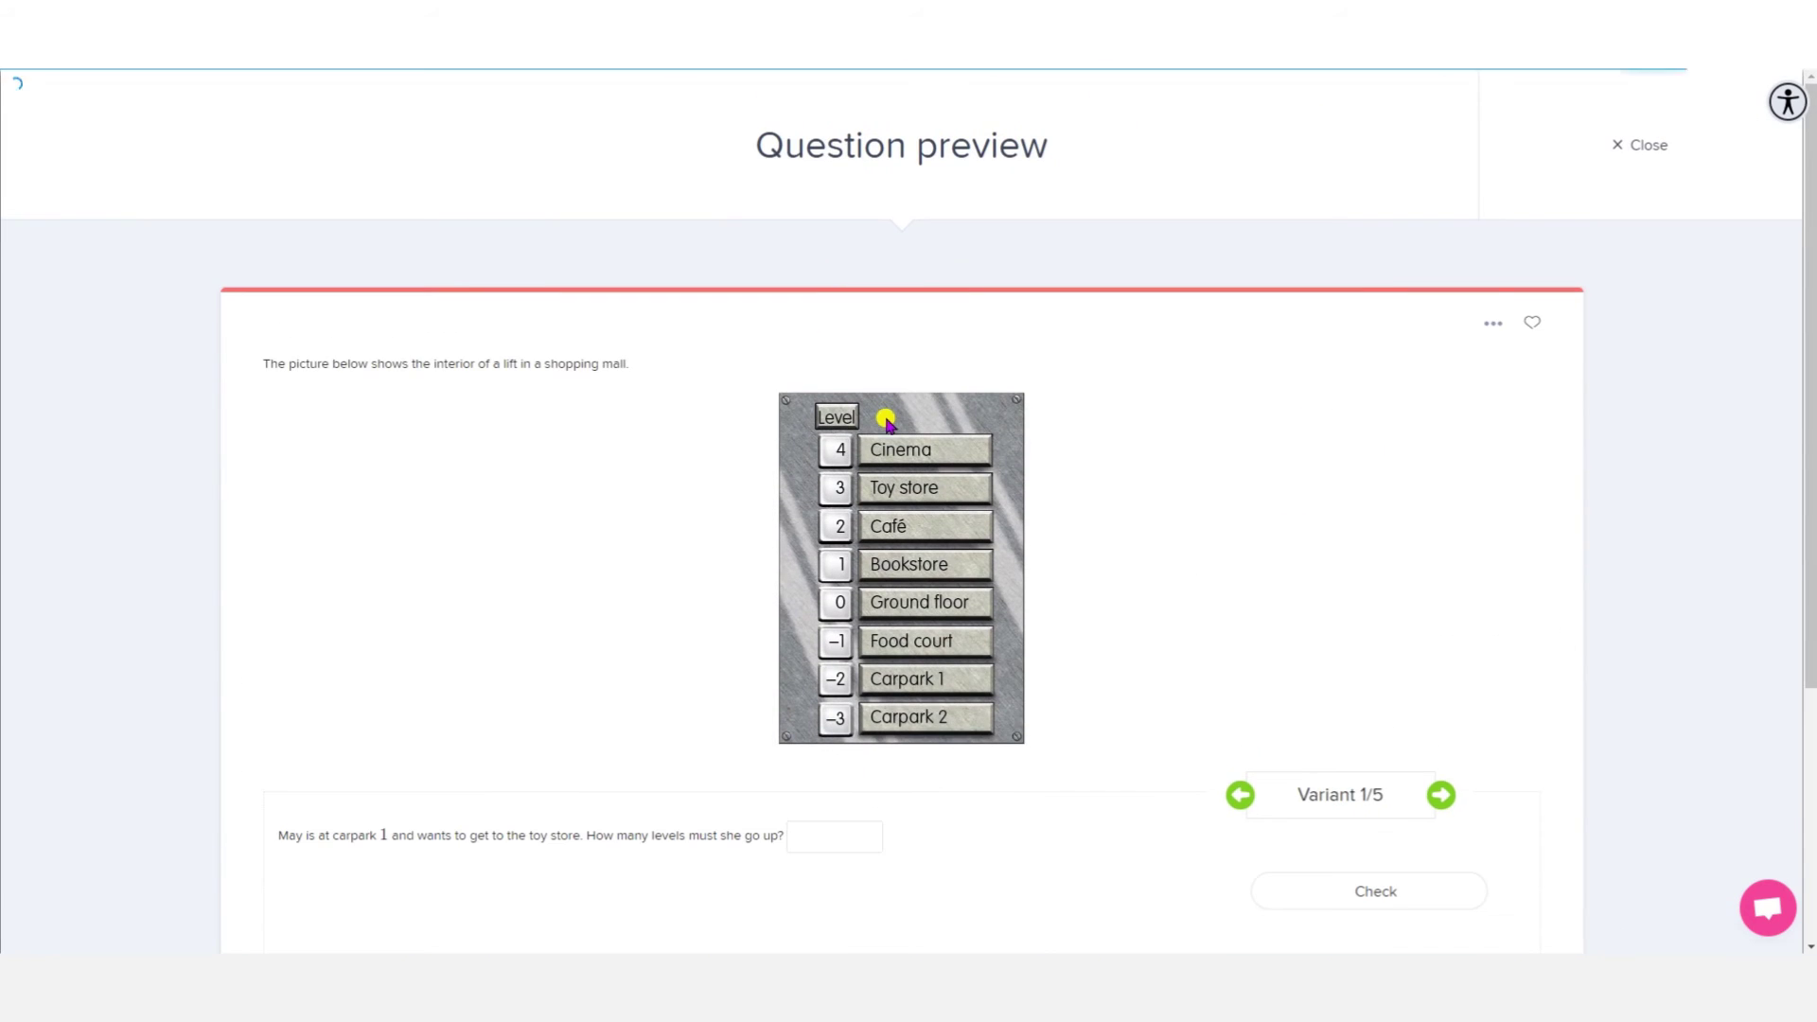
pyautogui.scroll(-2, 692, 558)
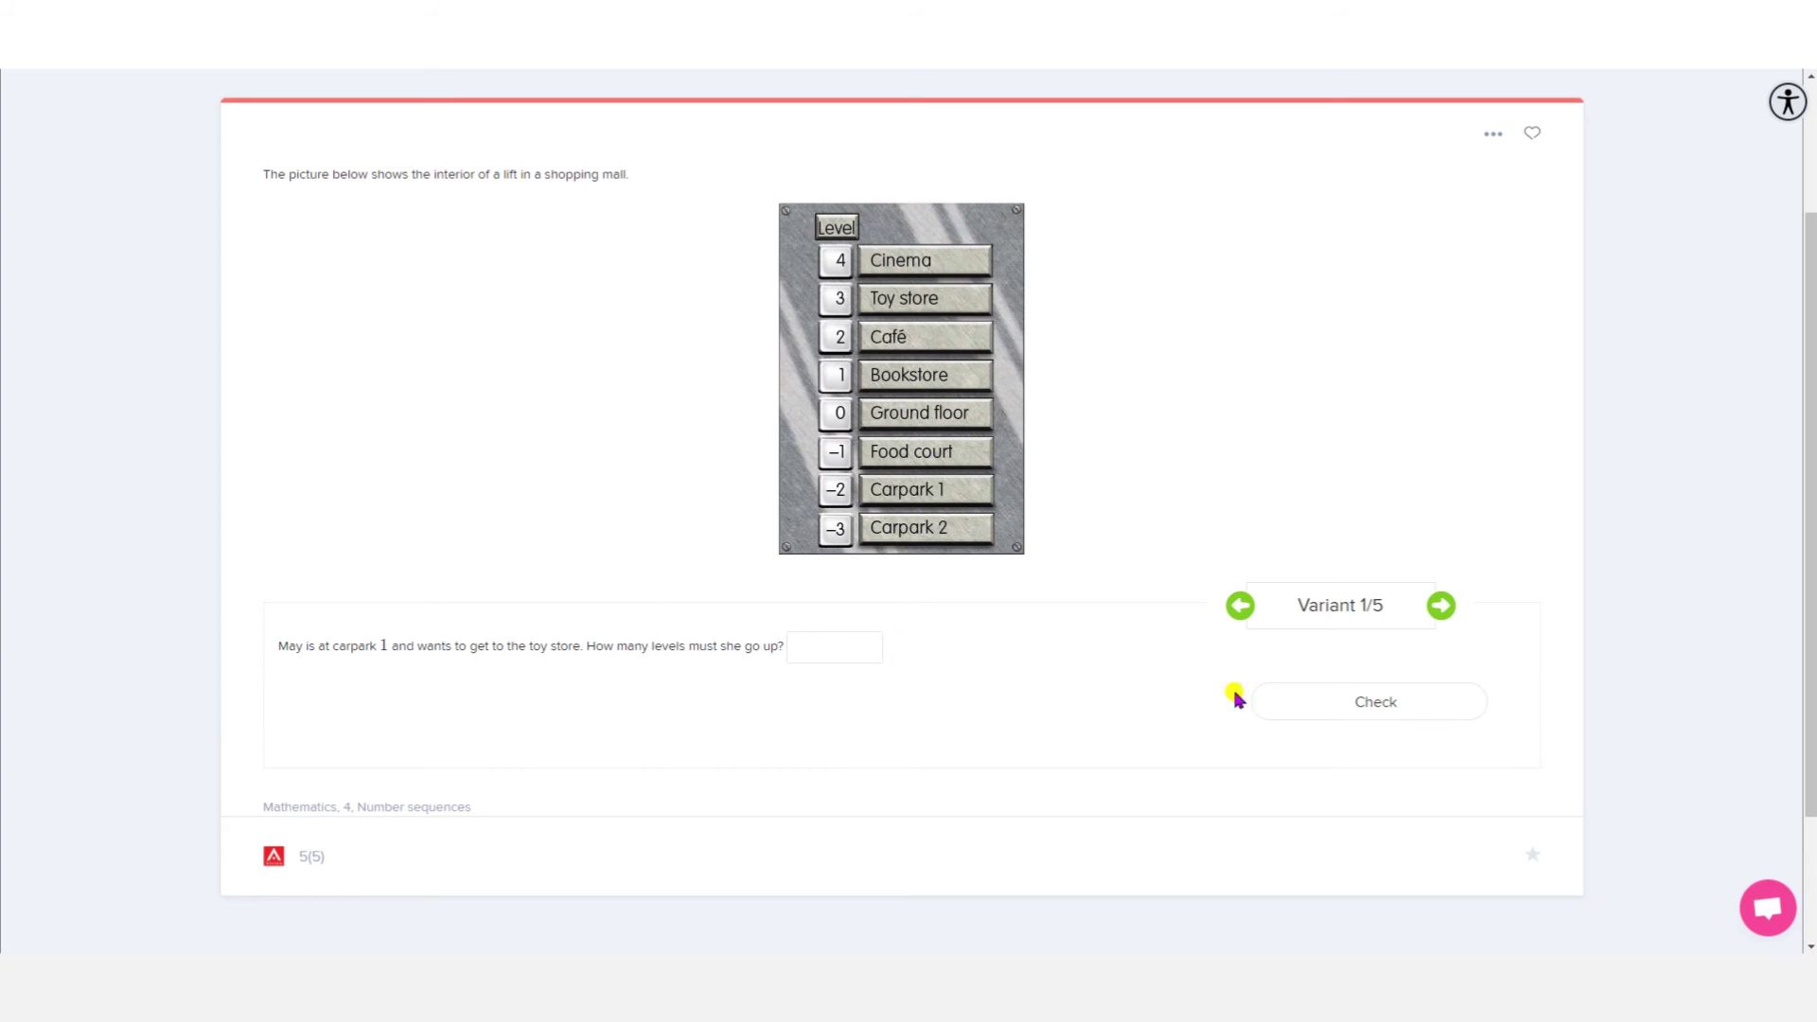
pyautogui.click(1441, 605)
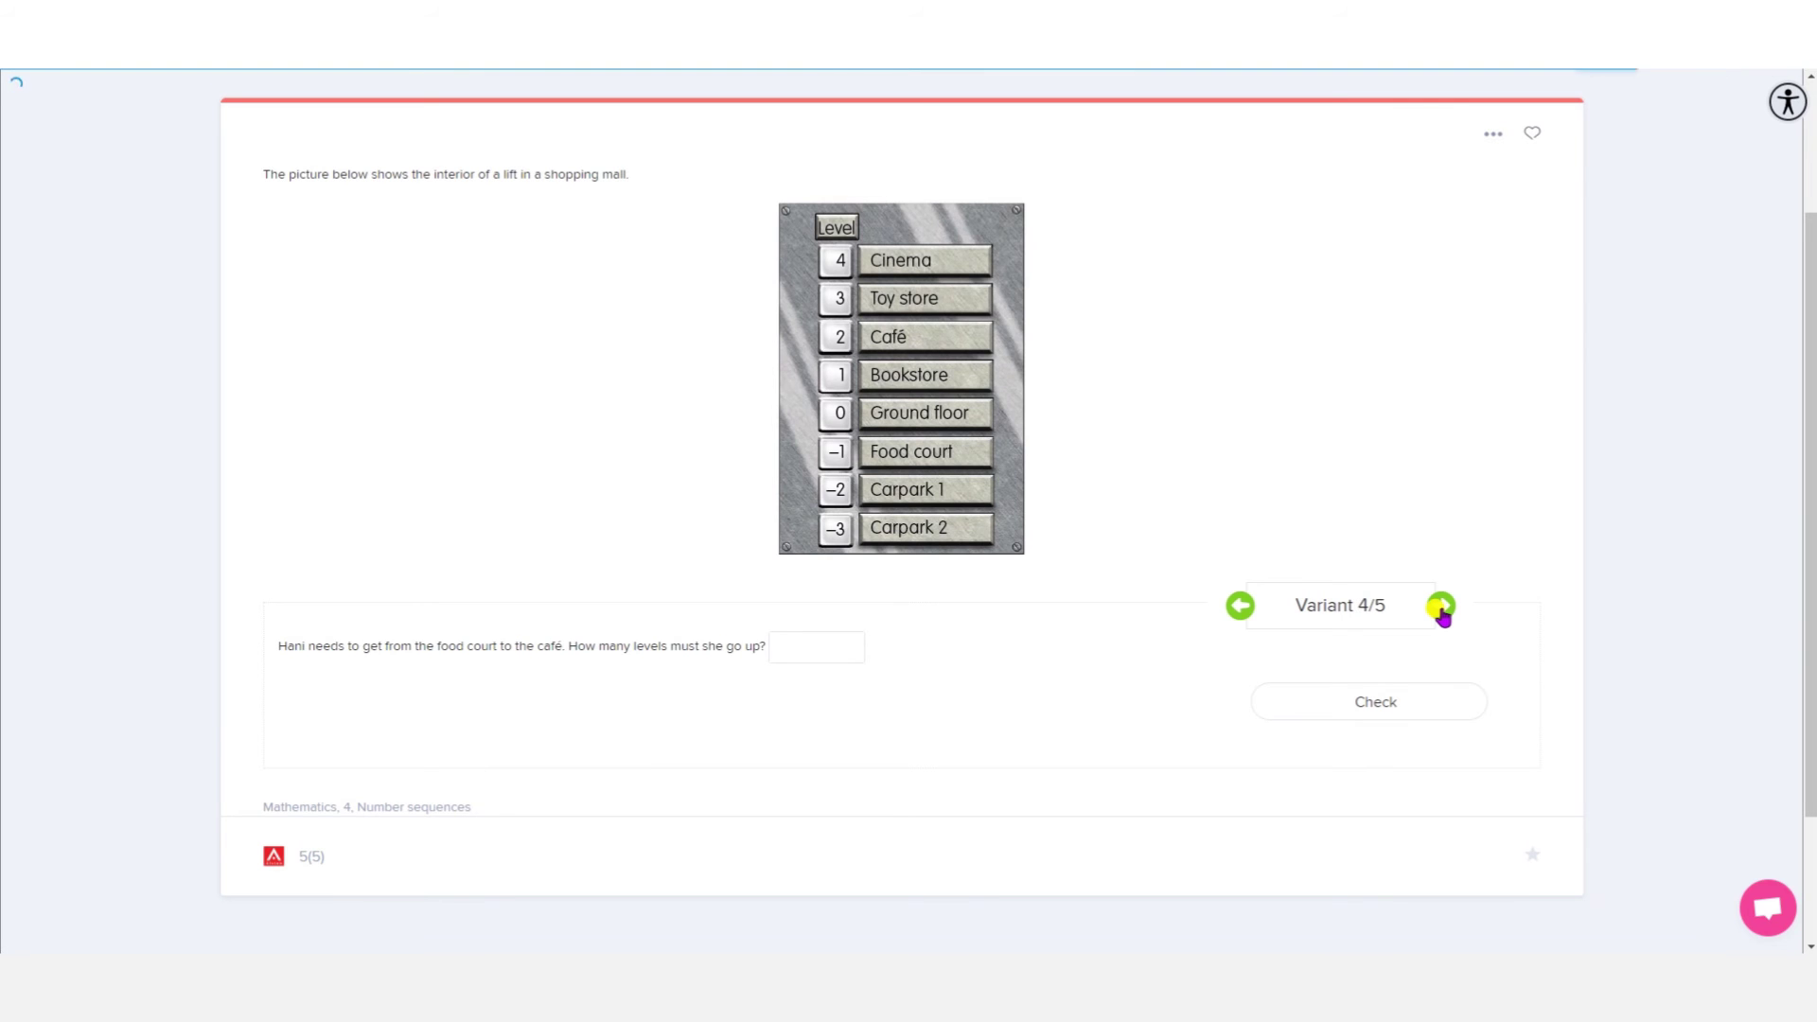
pyautogui.scroll(2, 1441, 608)
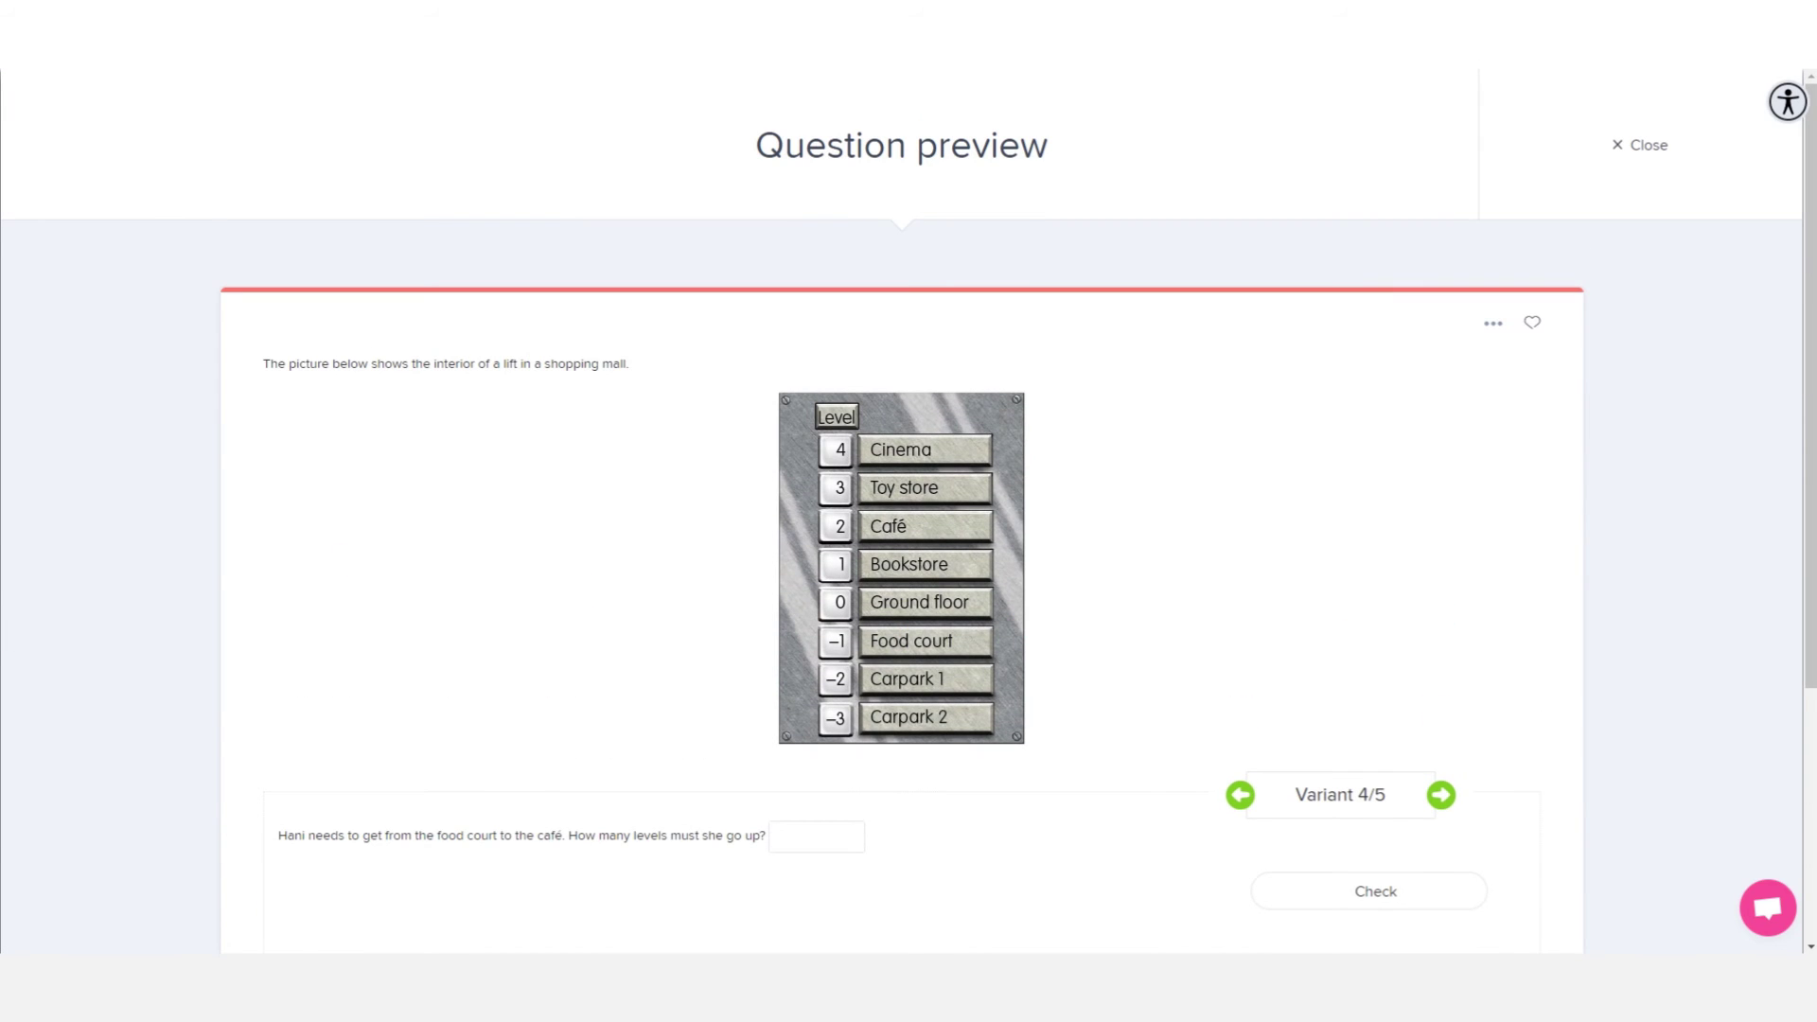
pyautogui.click(1622, 149)
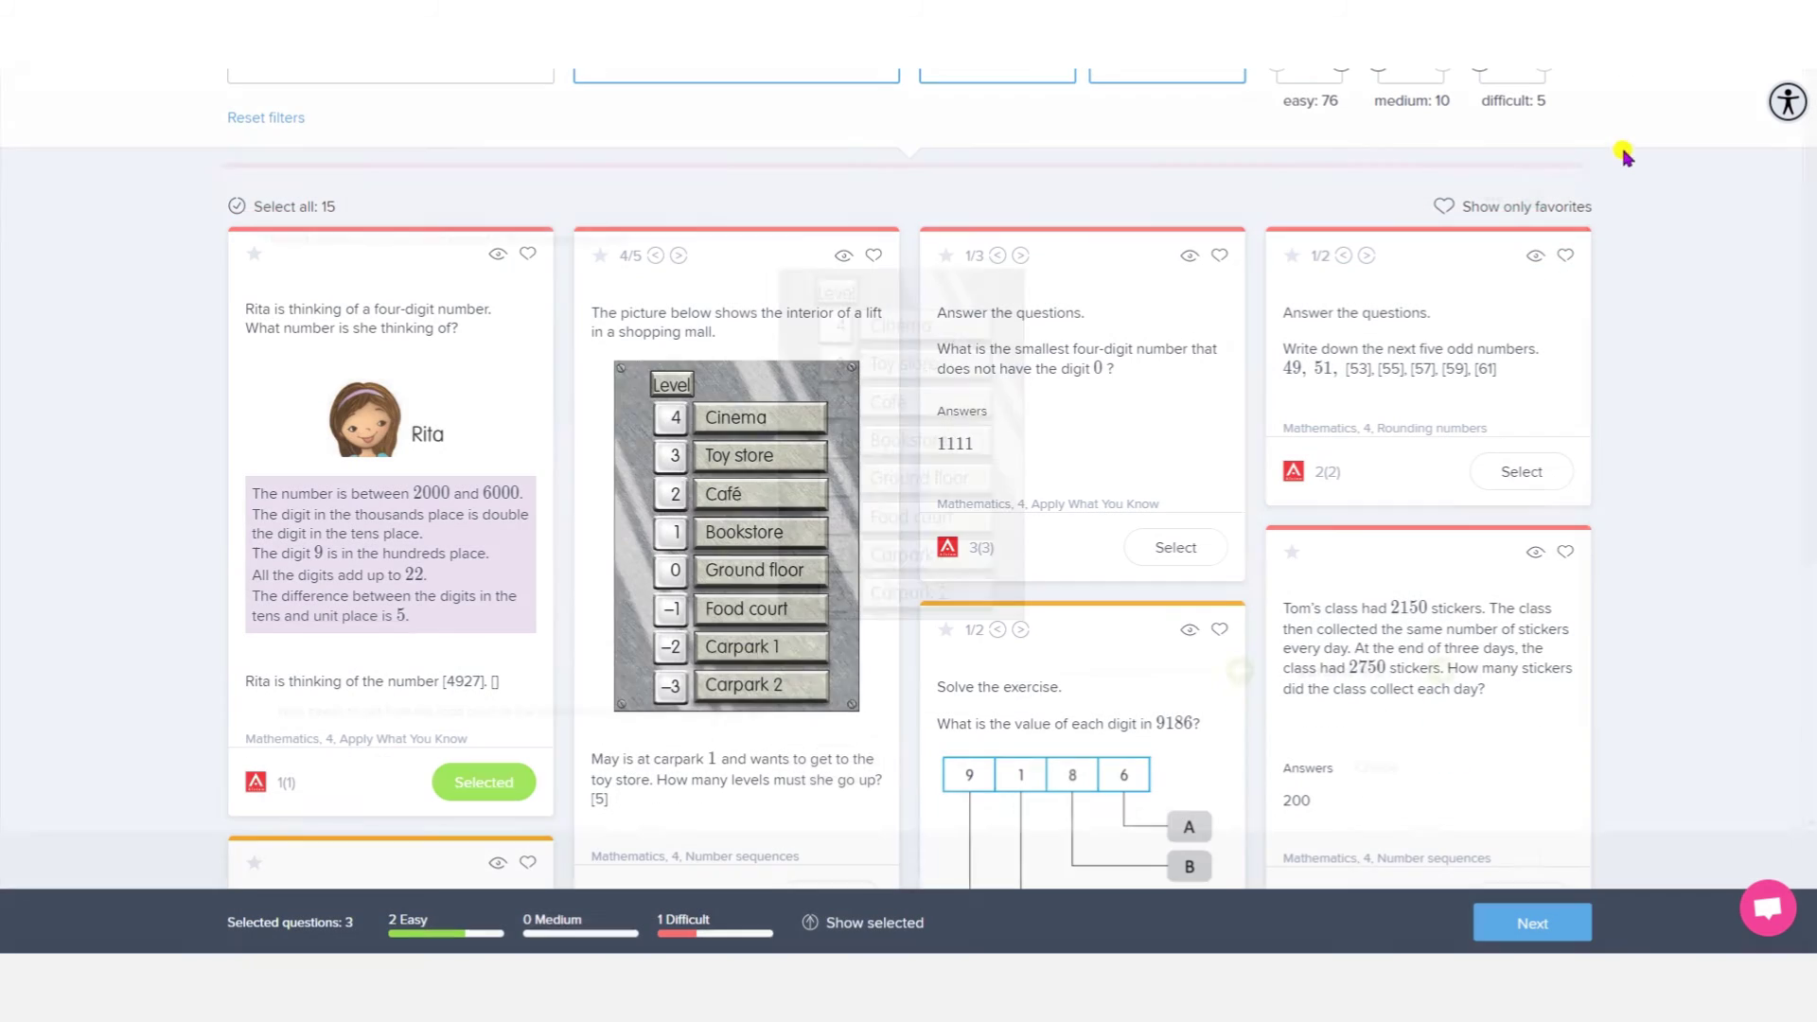
pyautogui.scroll(-3, 958, 322)
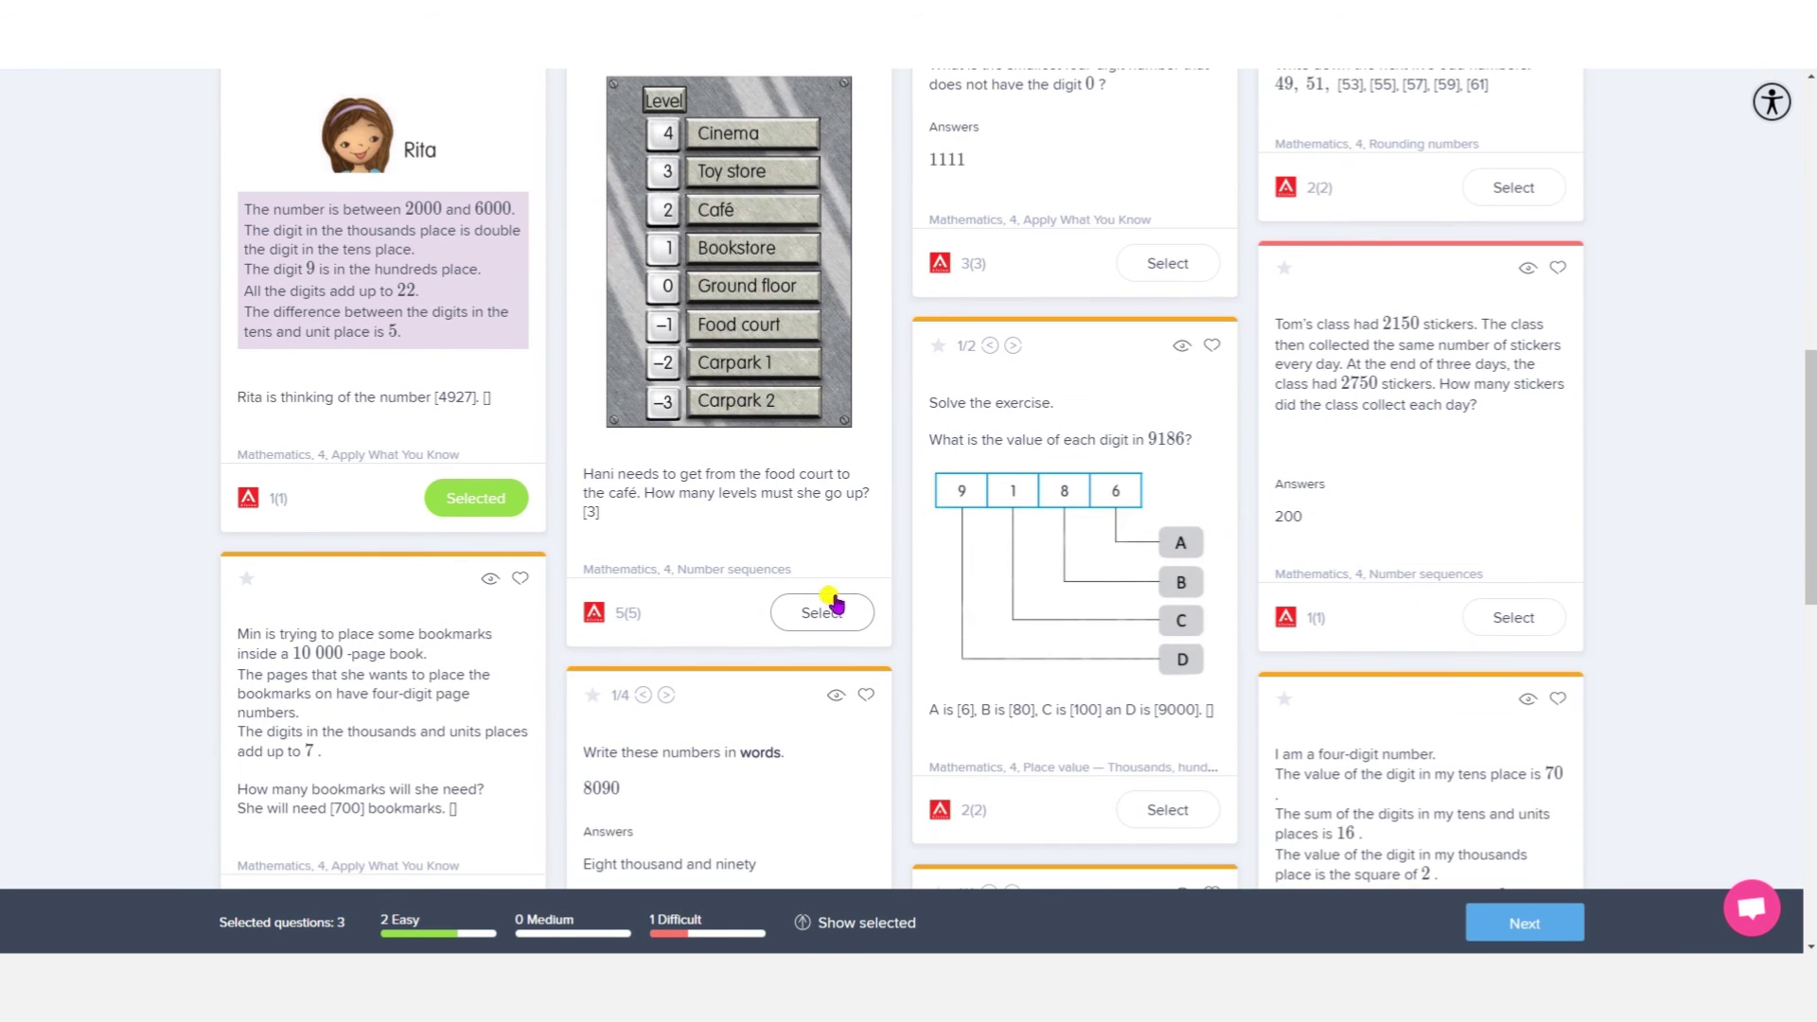
pyautogui.click(823, 613)
# - Select the difficult questions about the smallest four-digit number without the digit 0 and the next five odd numbers
pyautogui.scroll(2, 823, 511)
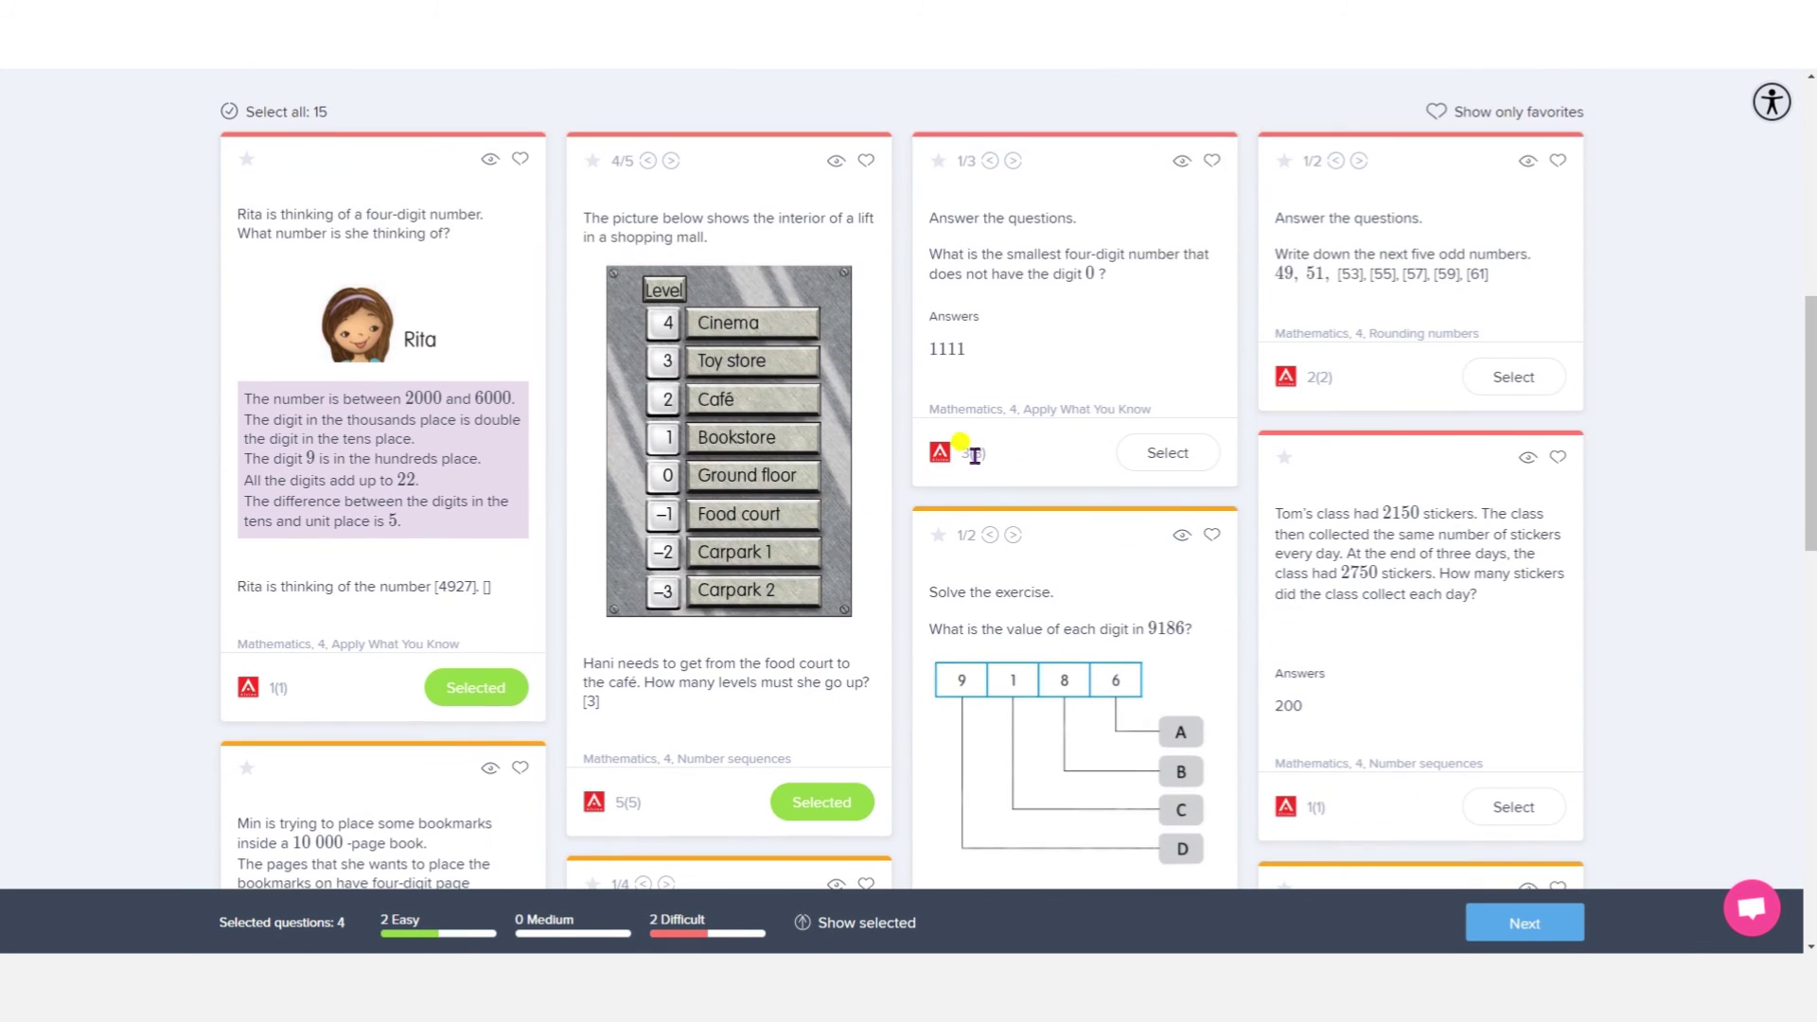
pyautogui.click(1160, 459)
pyautogui.click(1517, 386)
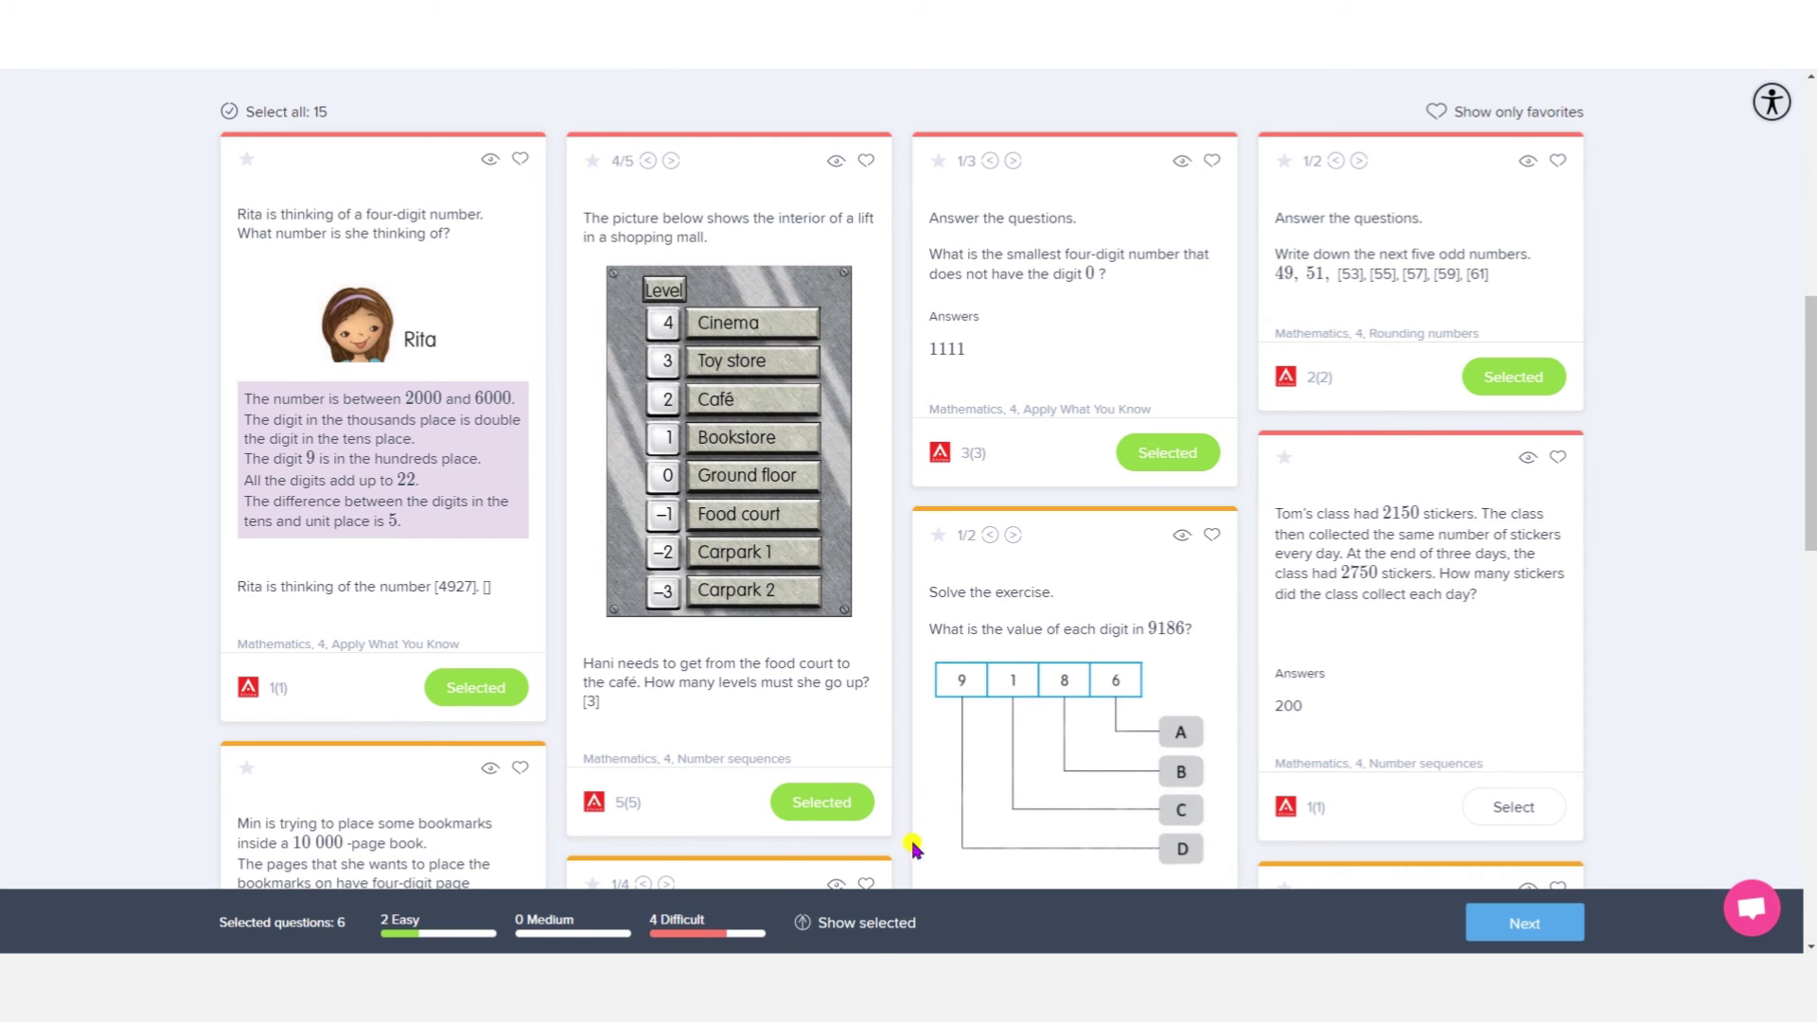
# - Review all selected questions and continue to the exam overview to check the variants of Questions 1 and 2
pyautogui.click(871, 927)
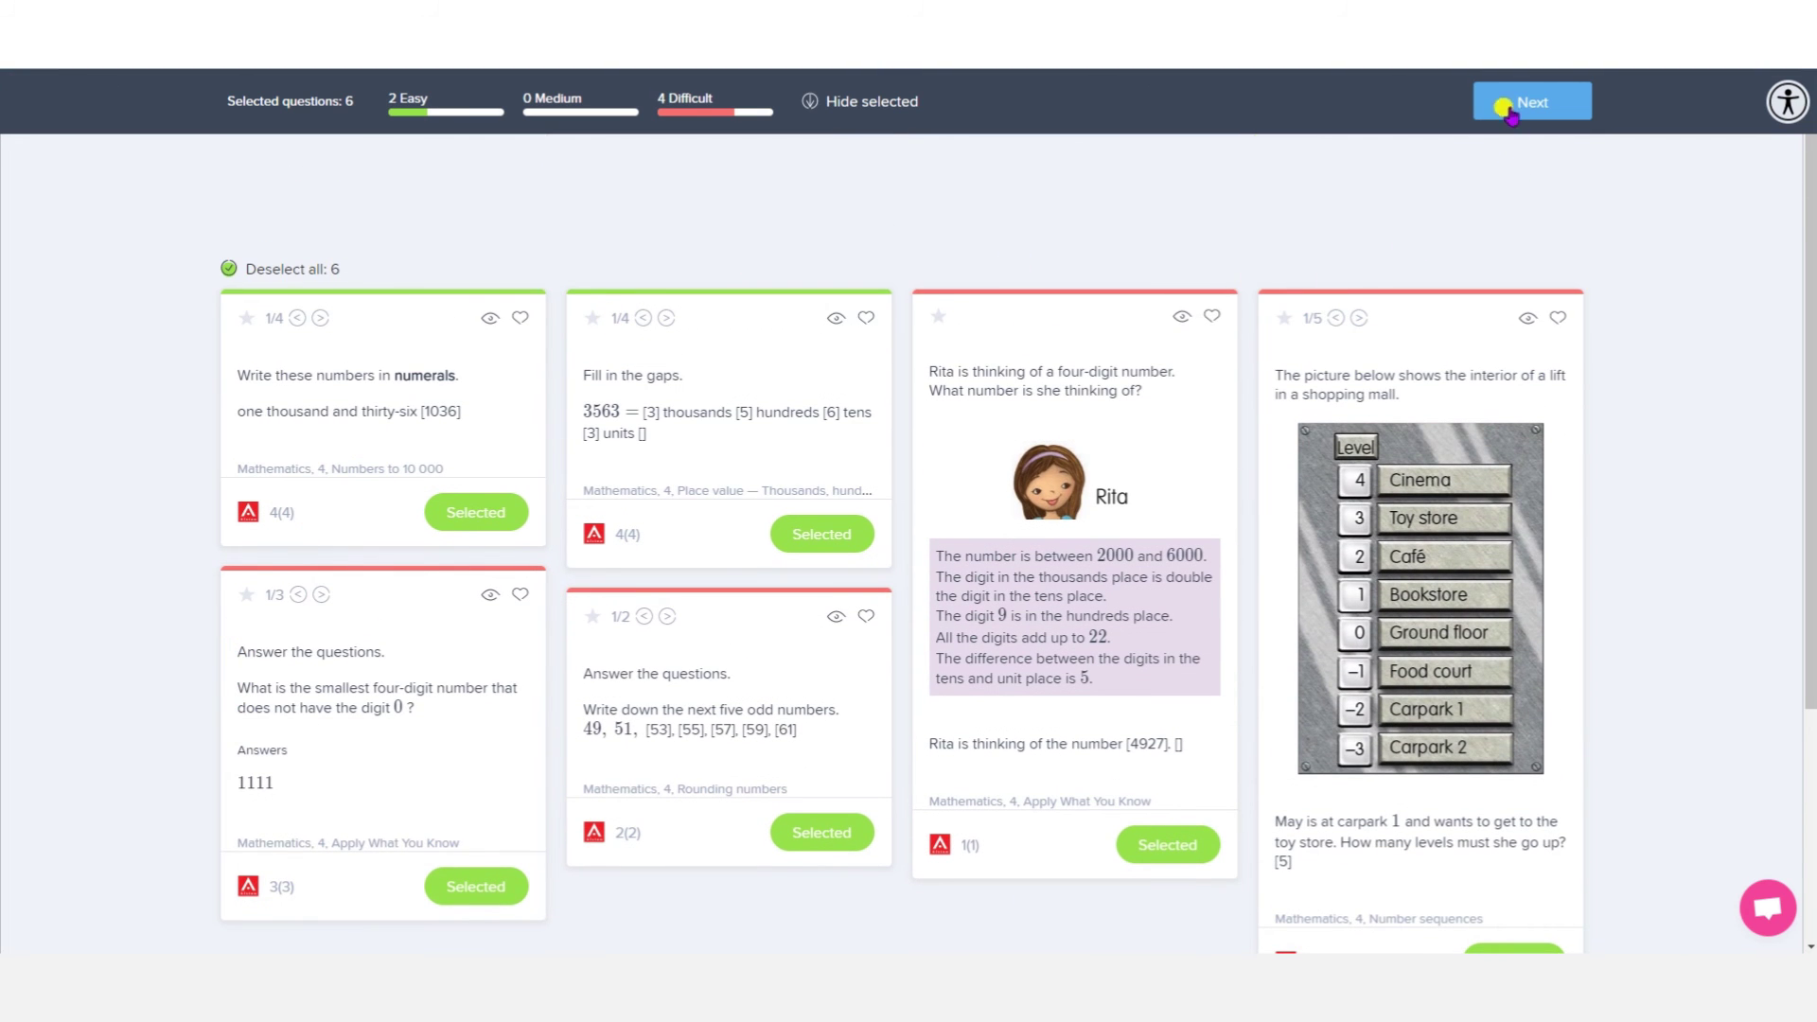
pyautogui.click(1512, 110)
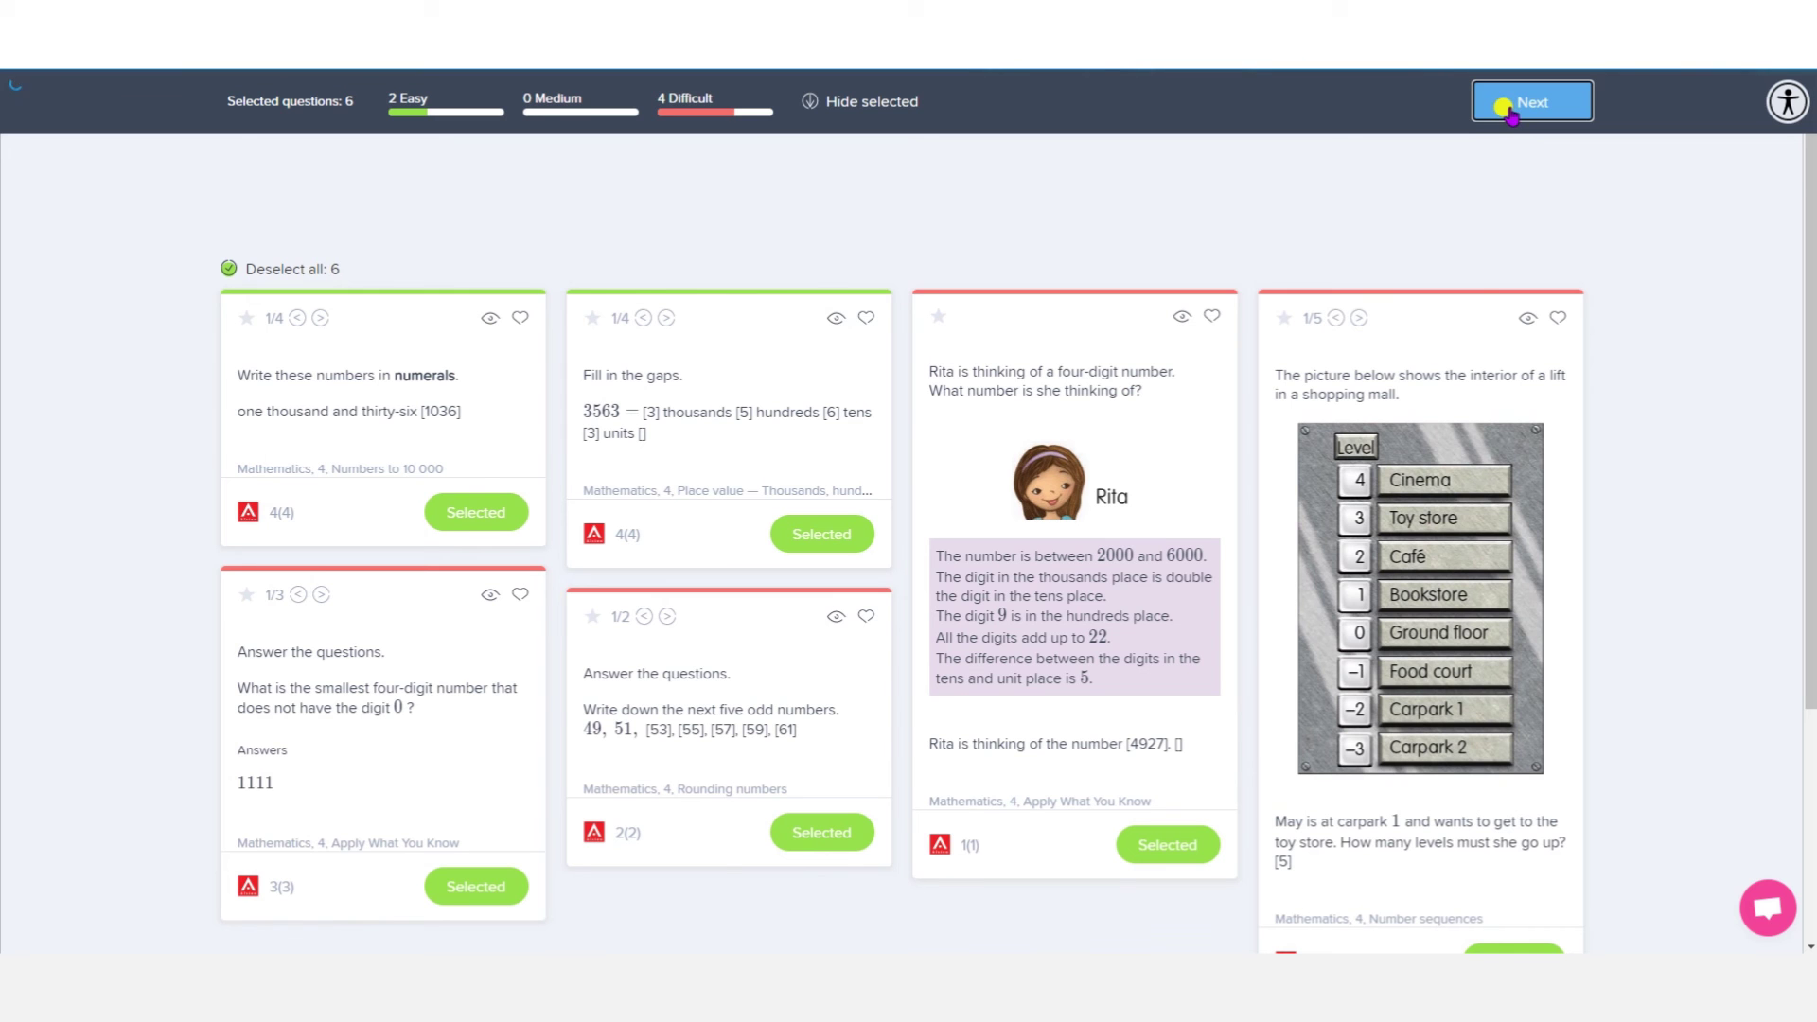
pyautogui.scroll(-1, 1448, 183)
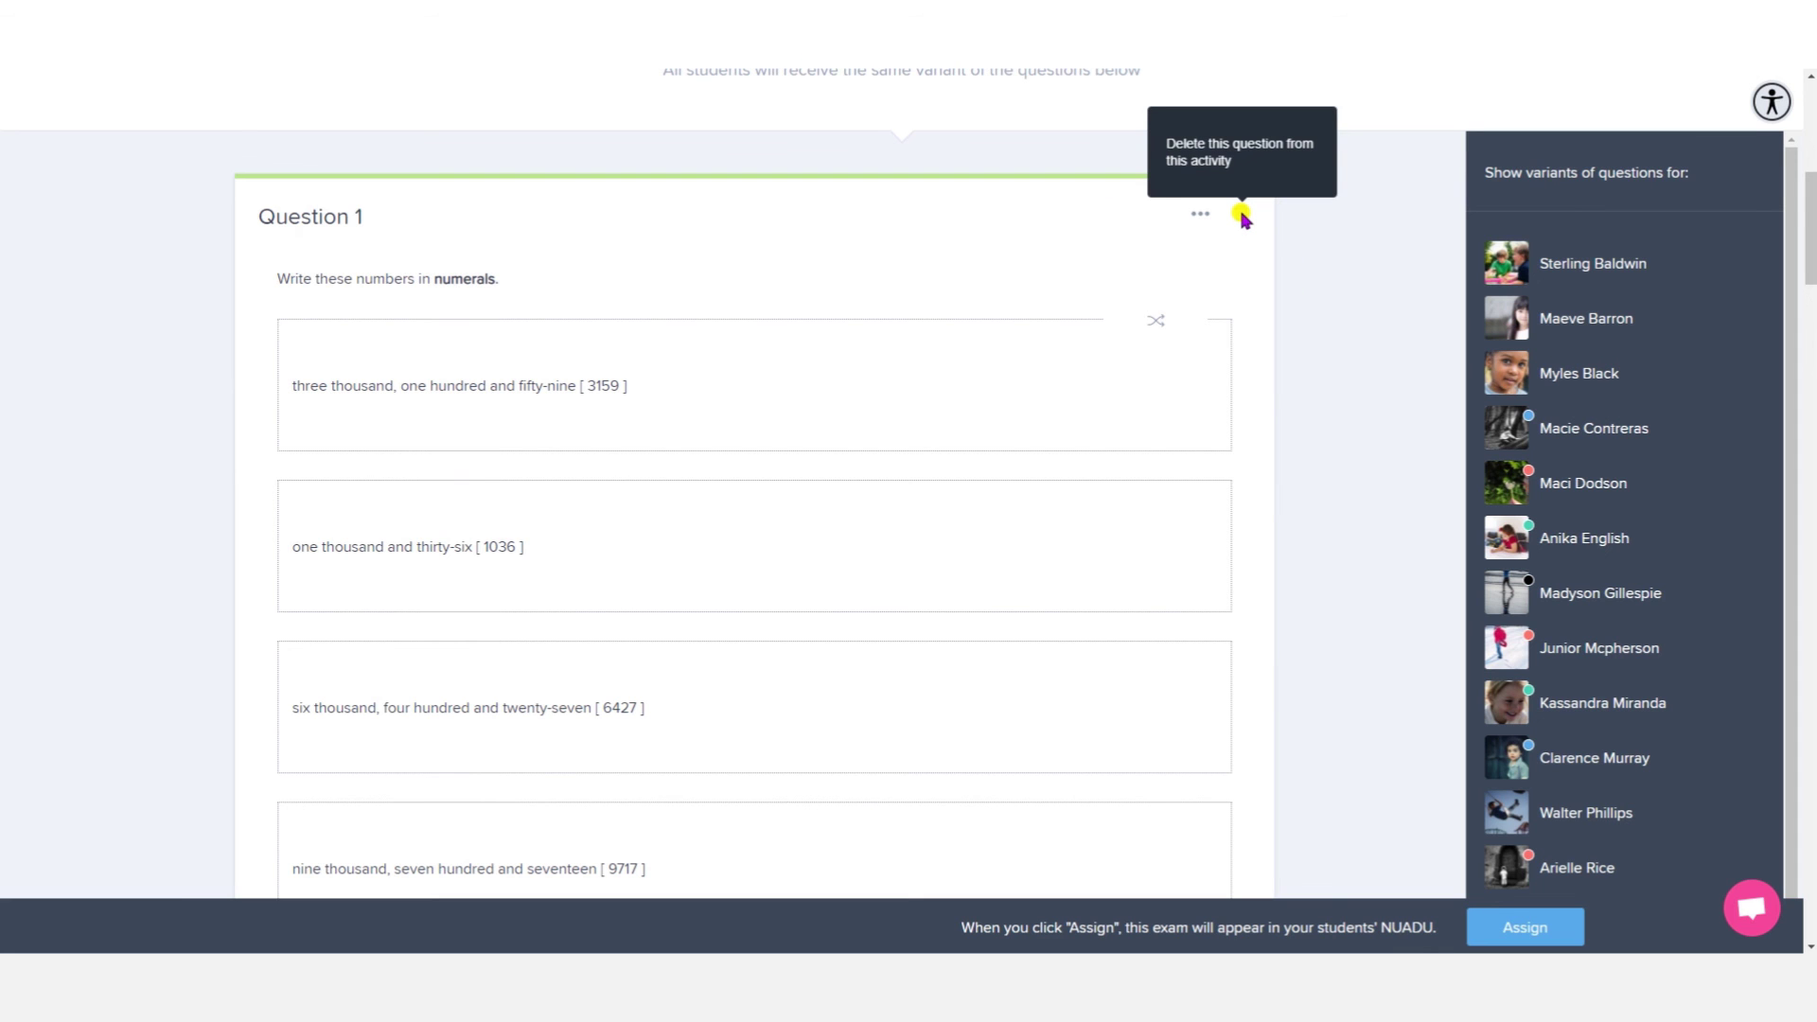
pyautogui.scroll(-9, 1251, 322)
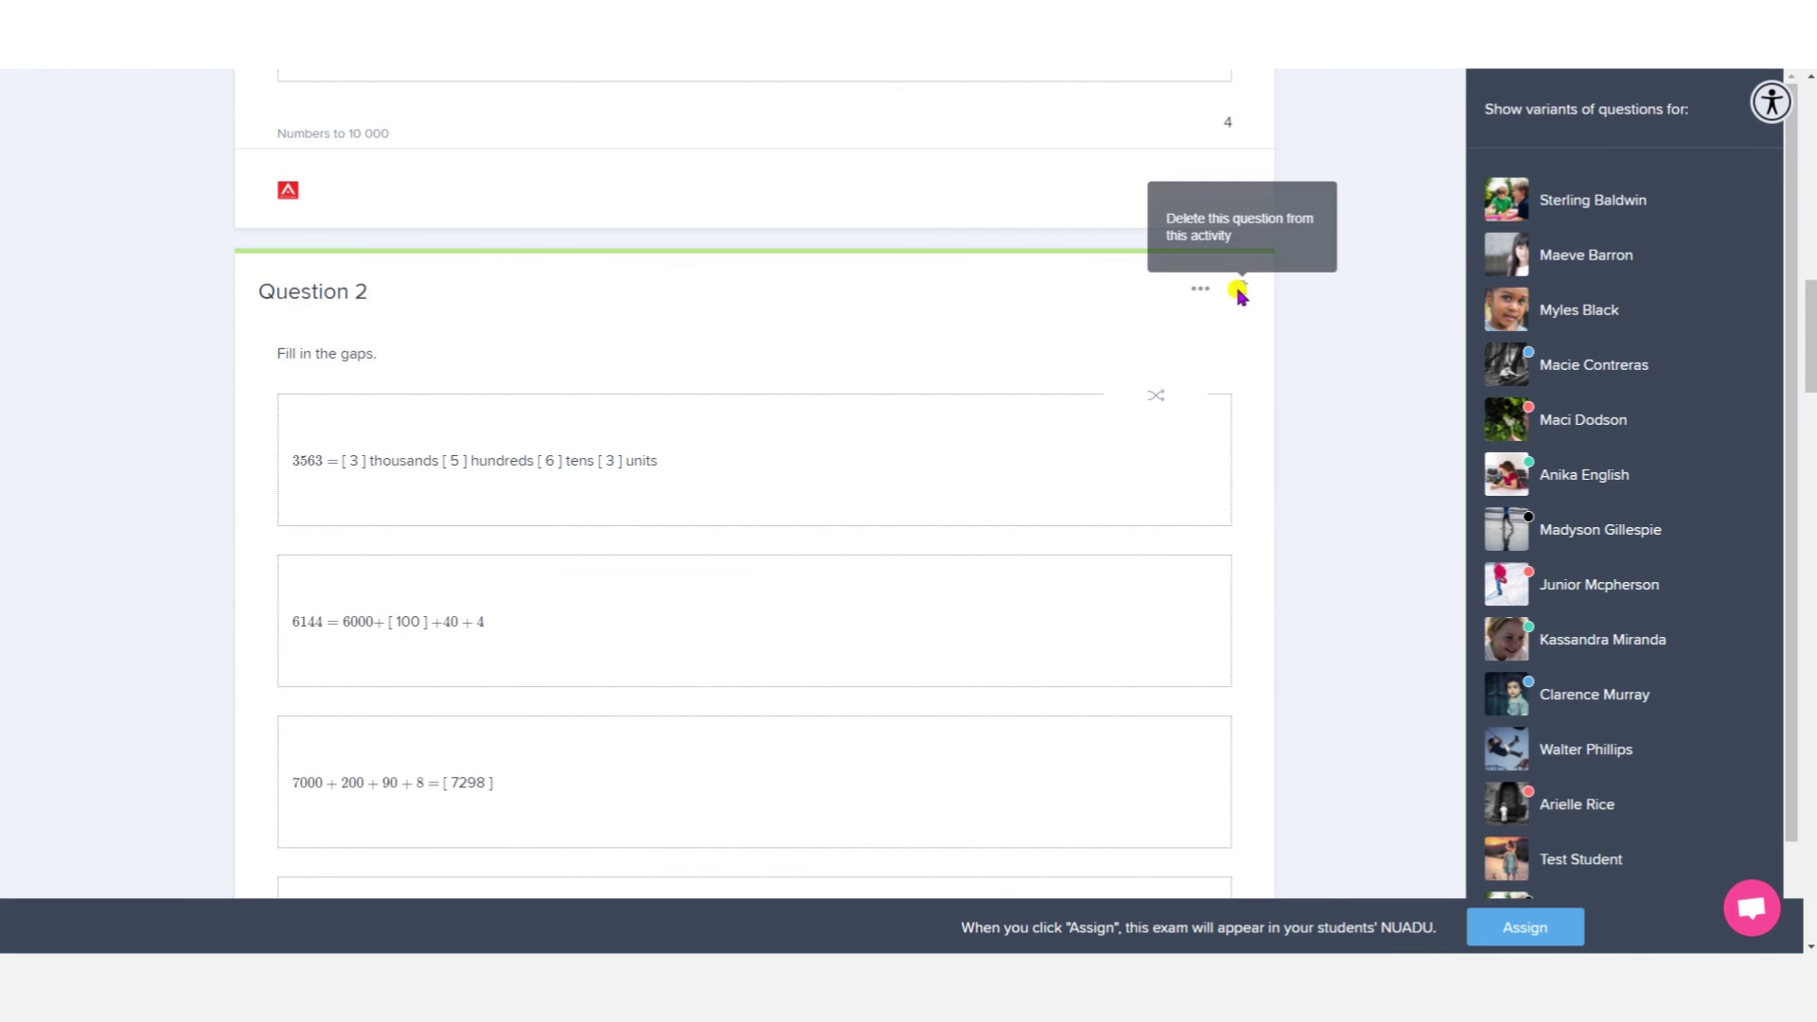
# - Check the summary through Question 3, open the second student's options, and show the variants of Questions 1 and 2 selected for that student
pyautogui.scroll(-9, 1257, 325)
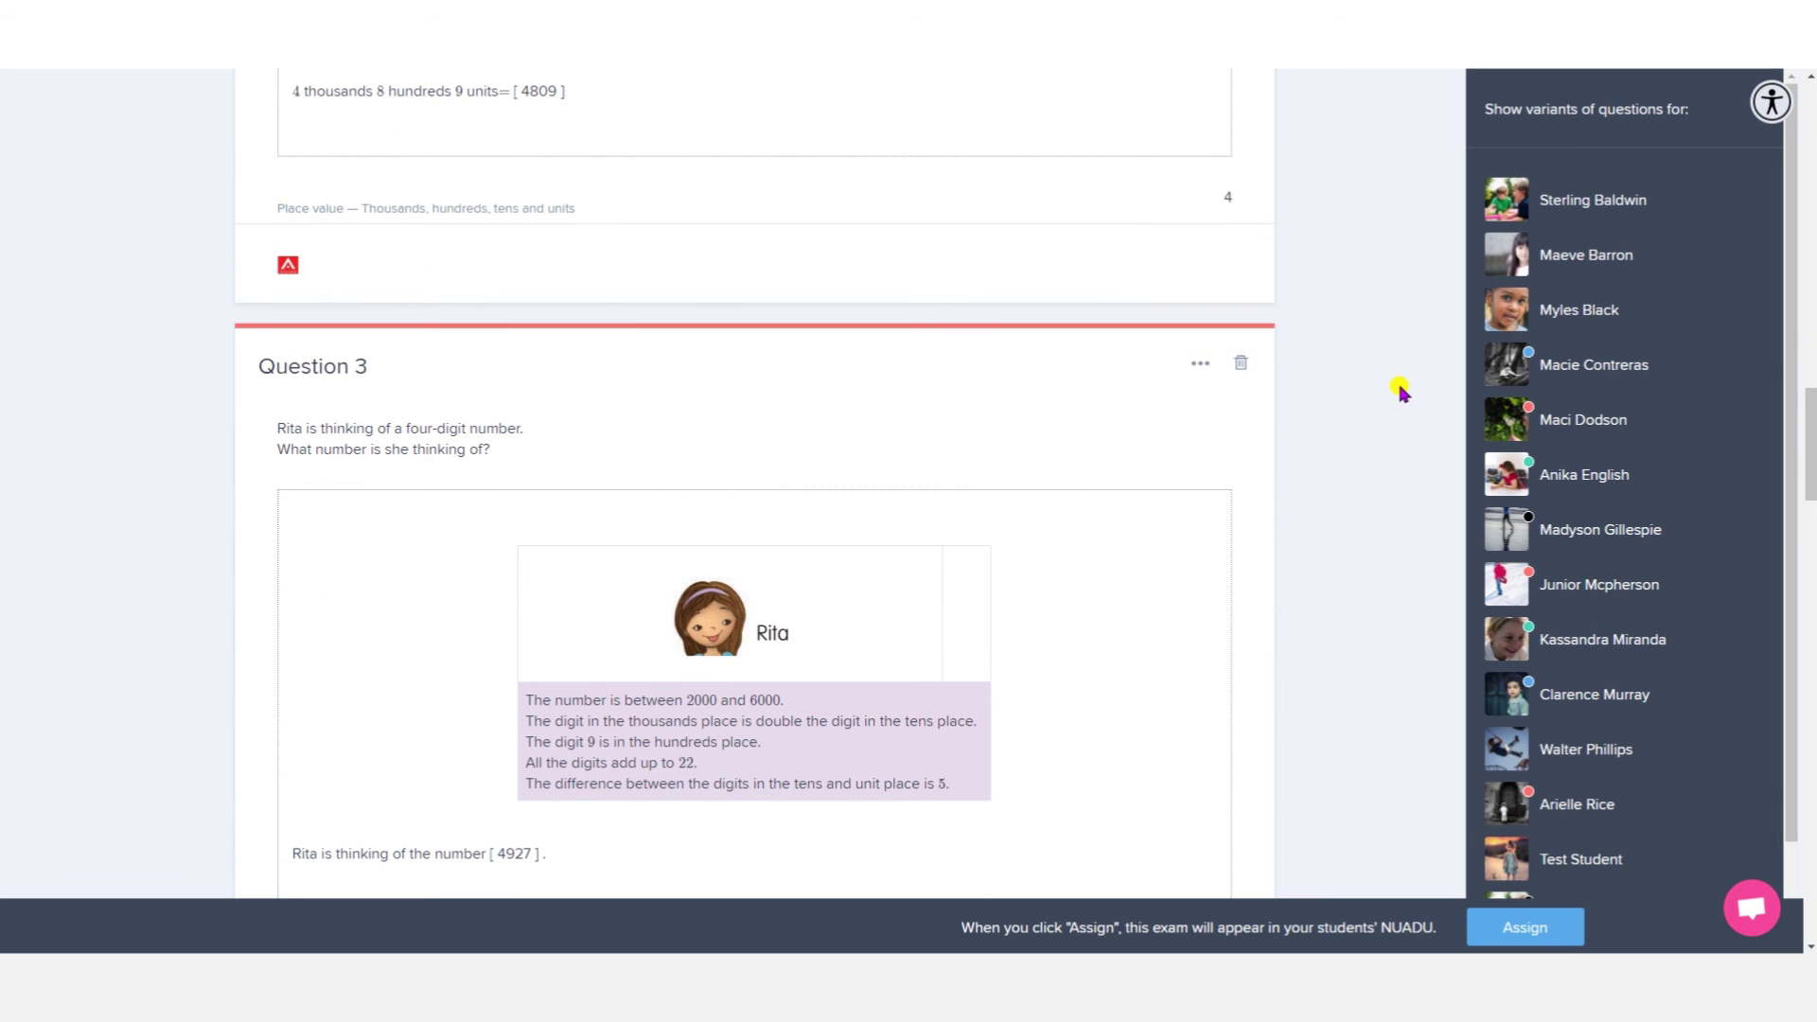
pyautogui.scroll(12, 1395, 386)
pyautogui.scroll(8, 1400, 388)
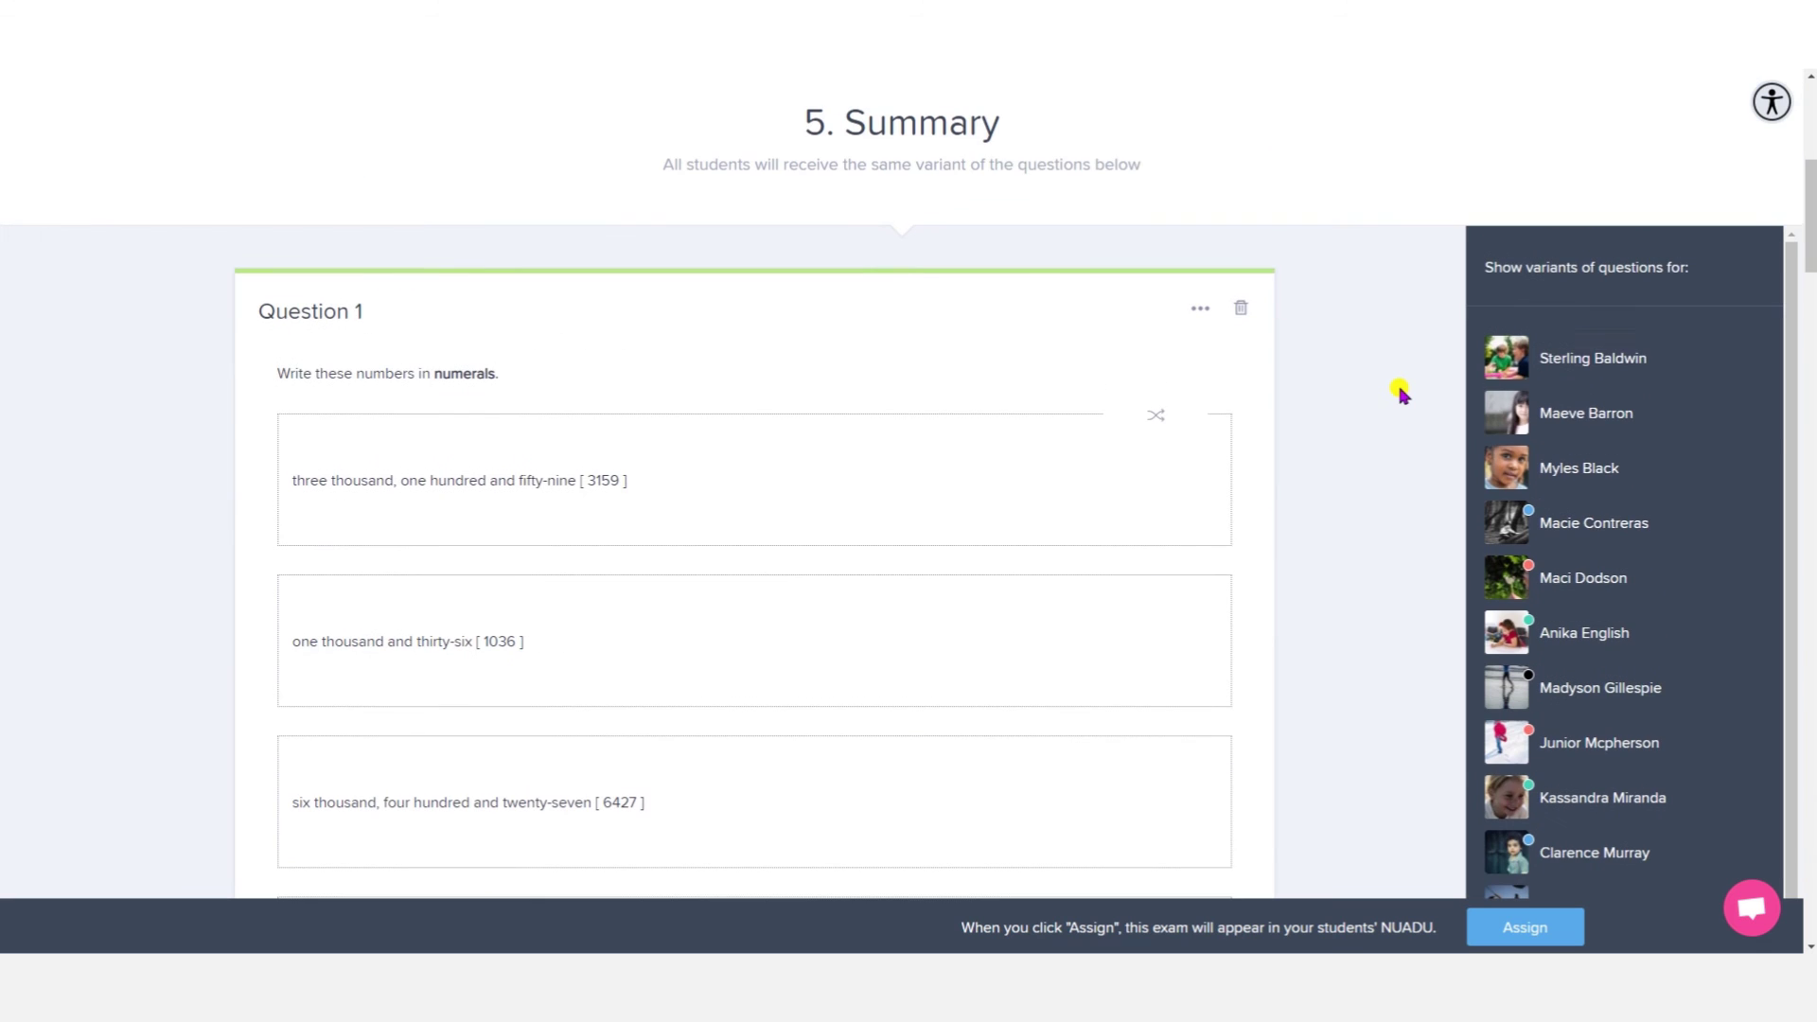
pyautogui.click(1758, 416)
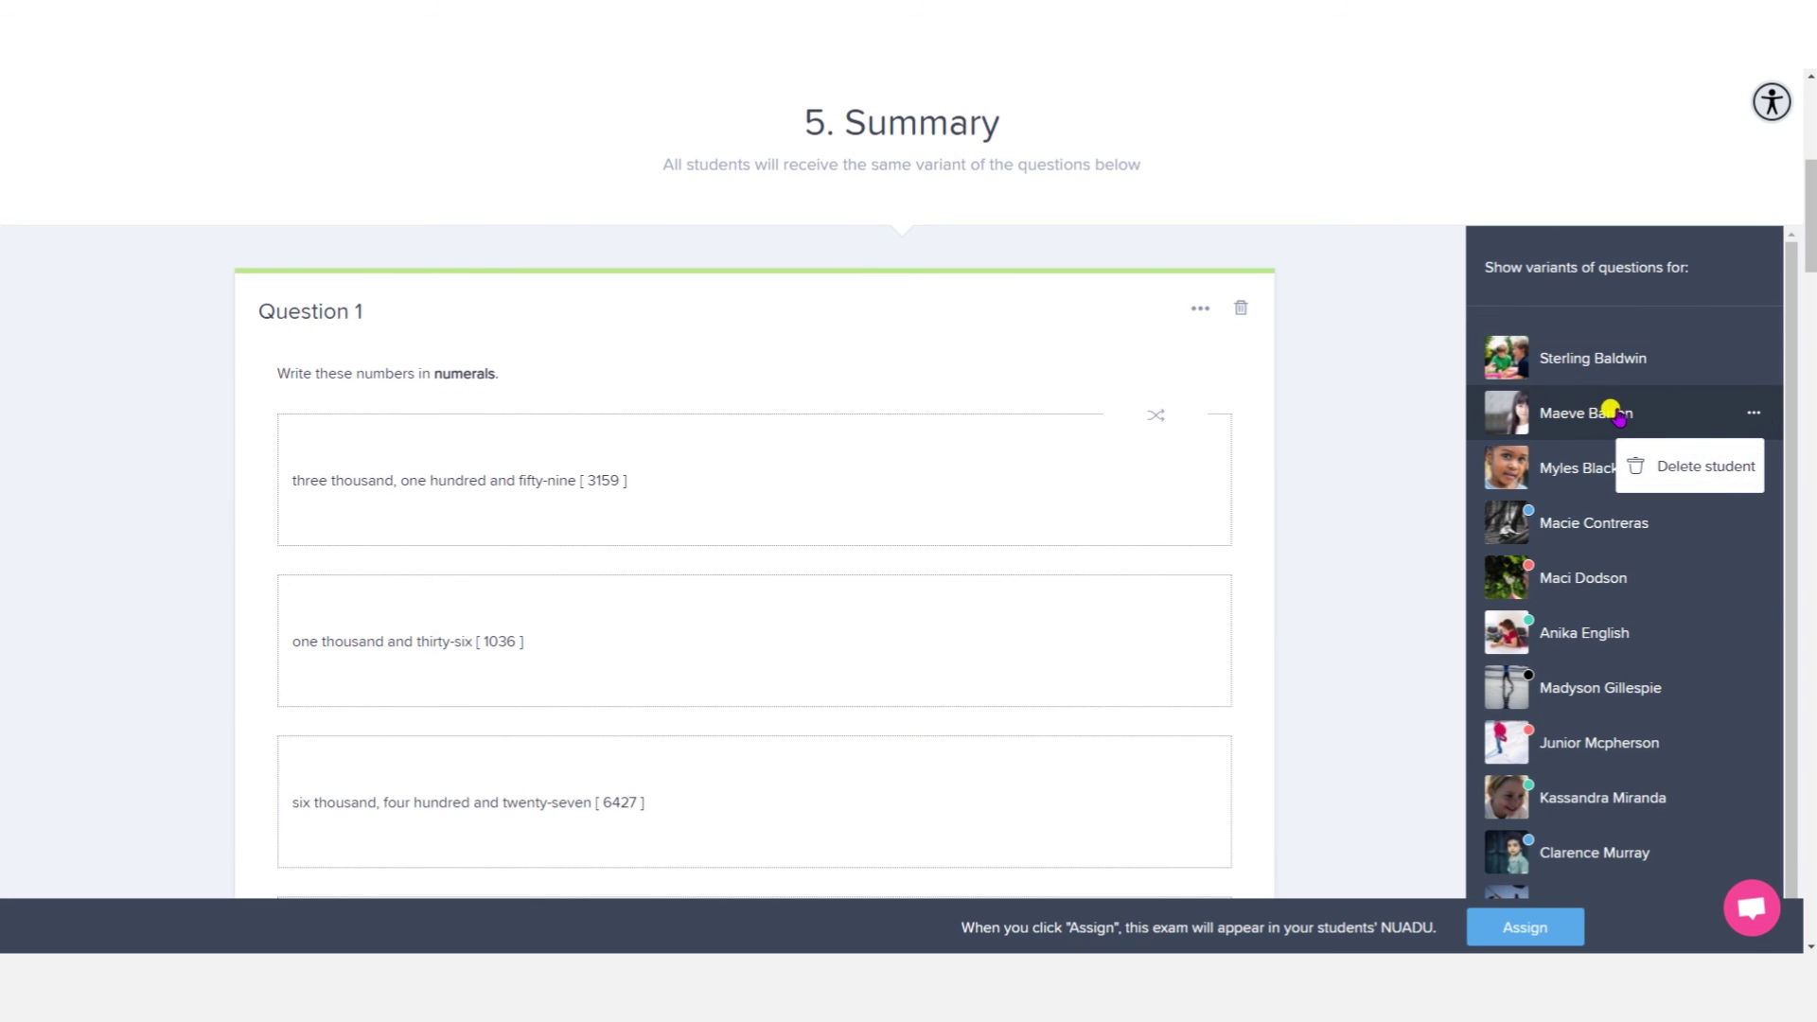
pyautogui.click(1609, 410)
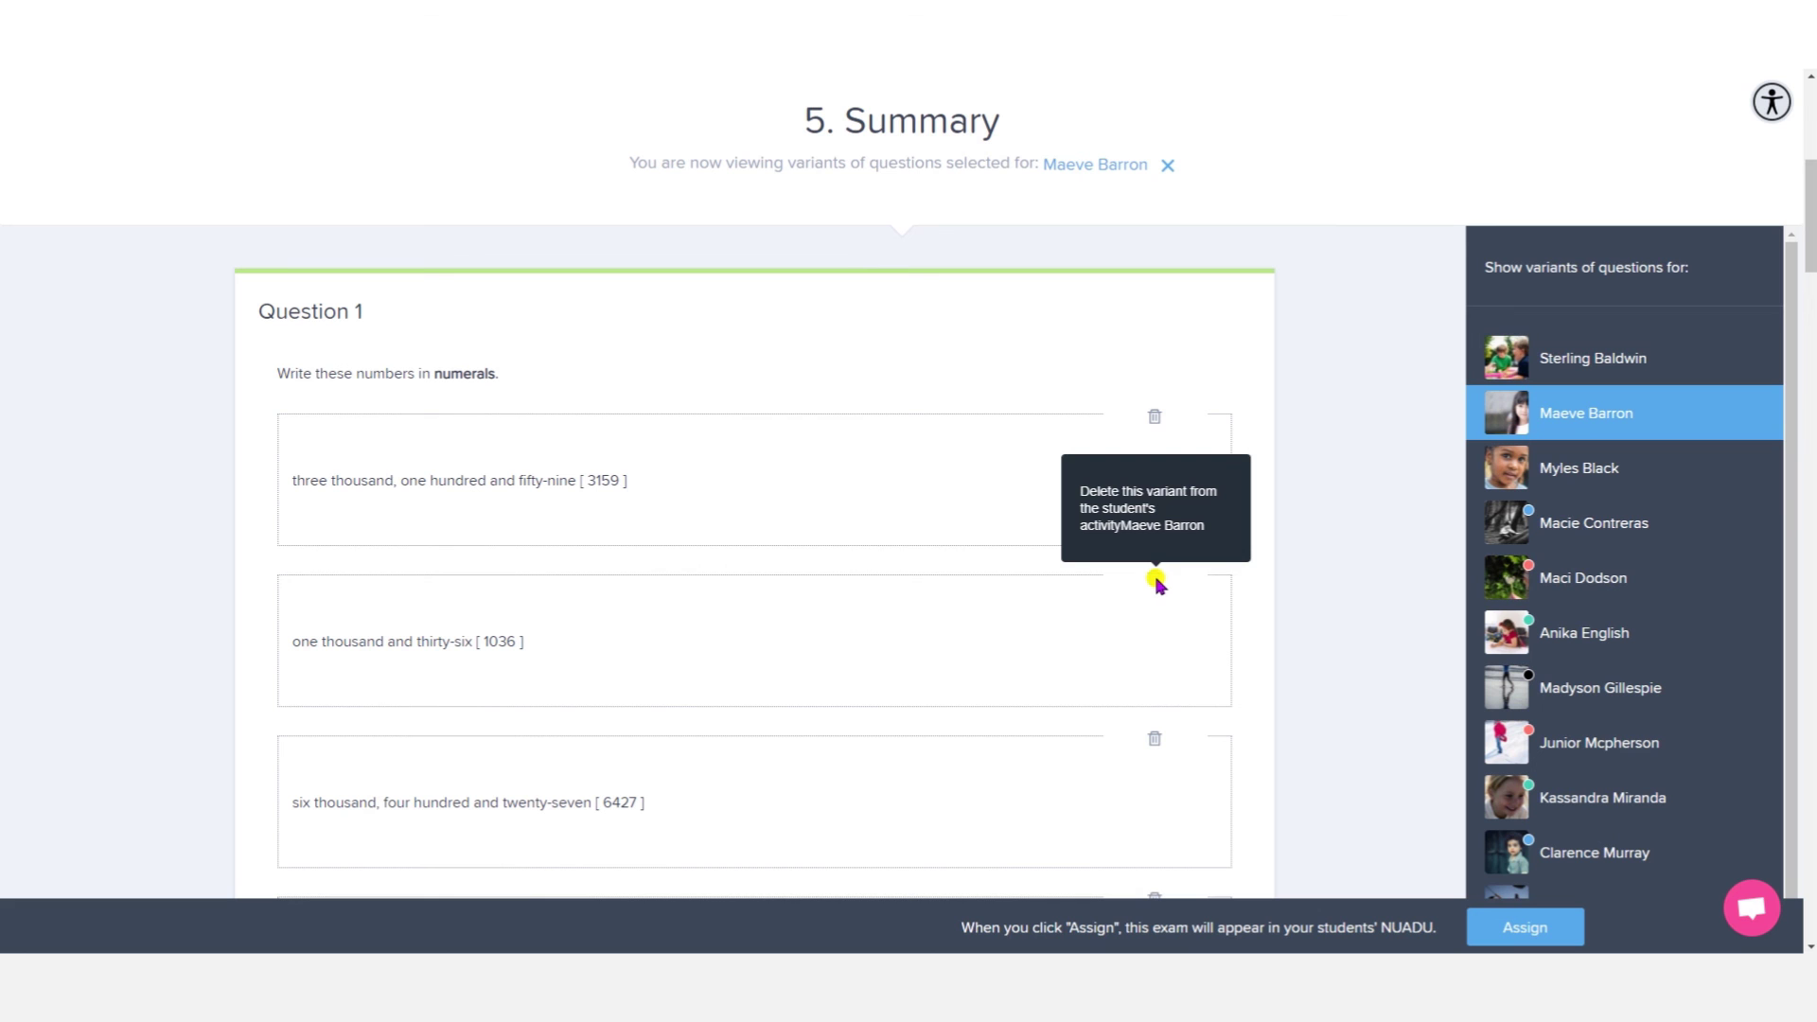
pyautogui.scroll(-8, 1310, 584)
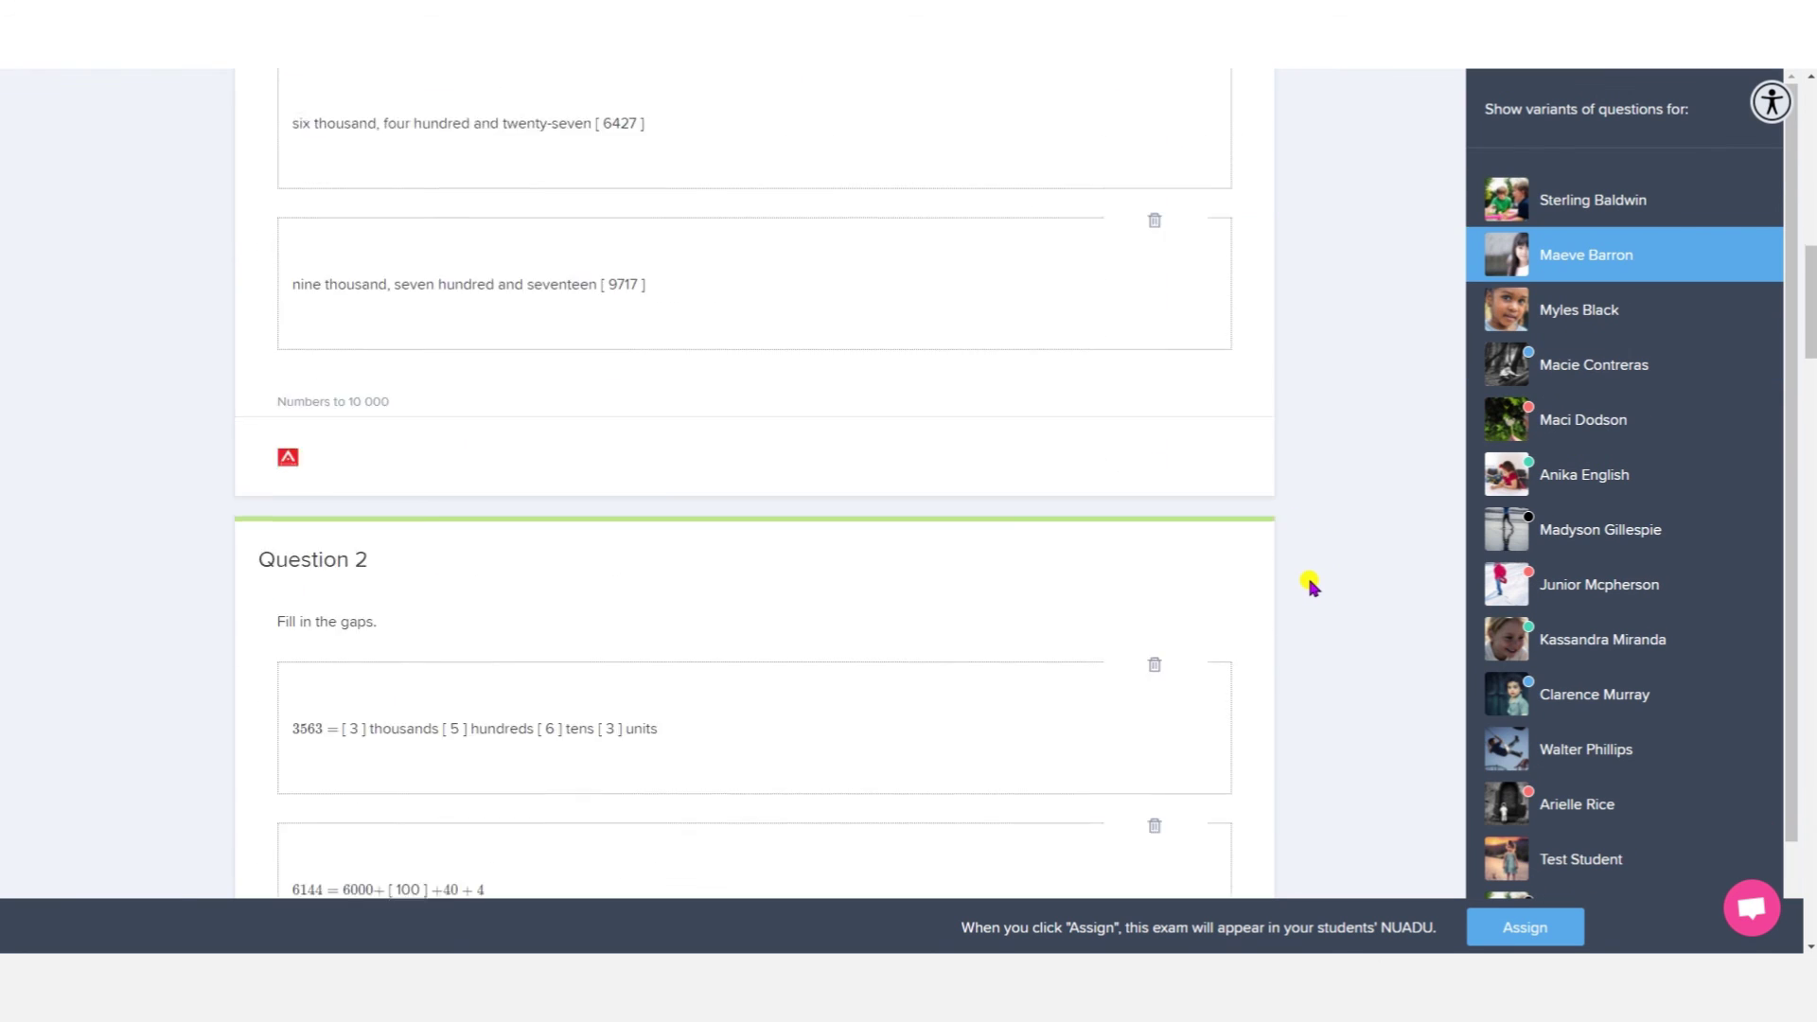
# - Assign Exam 1 to the students and check its entry among the assigned activities
pyautogui.scroll(-2, 1310, 584)
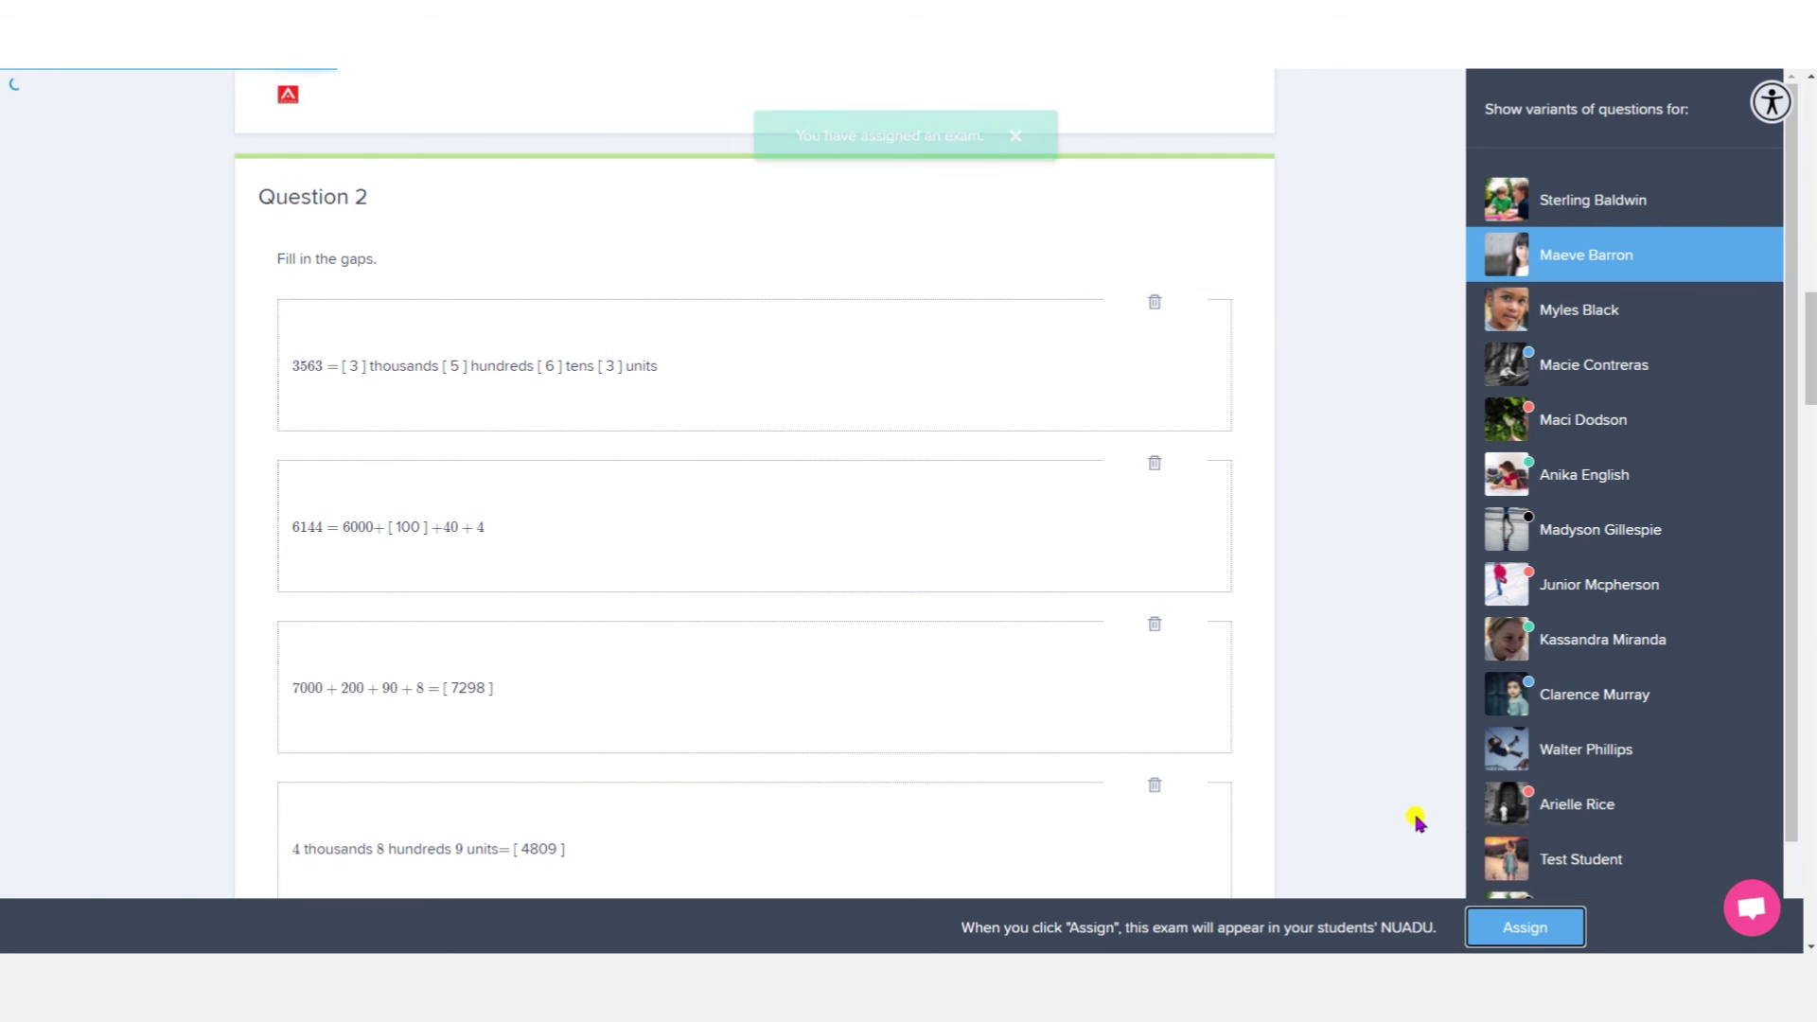
pyautogui.scroll(2, 907, 508)
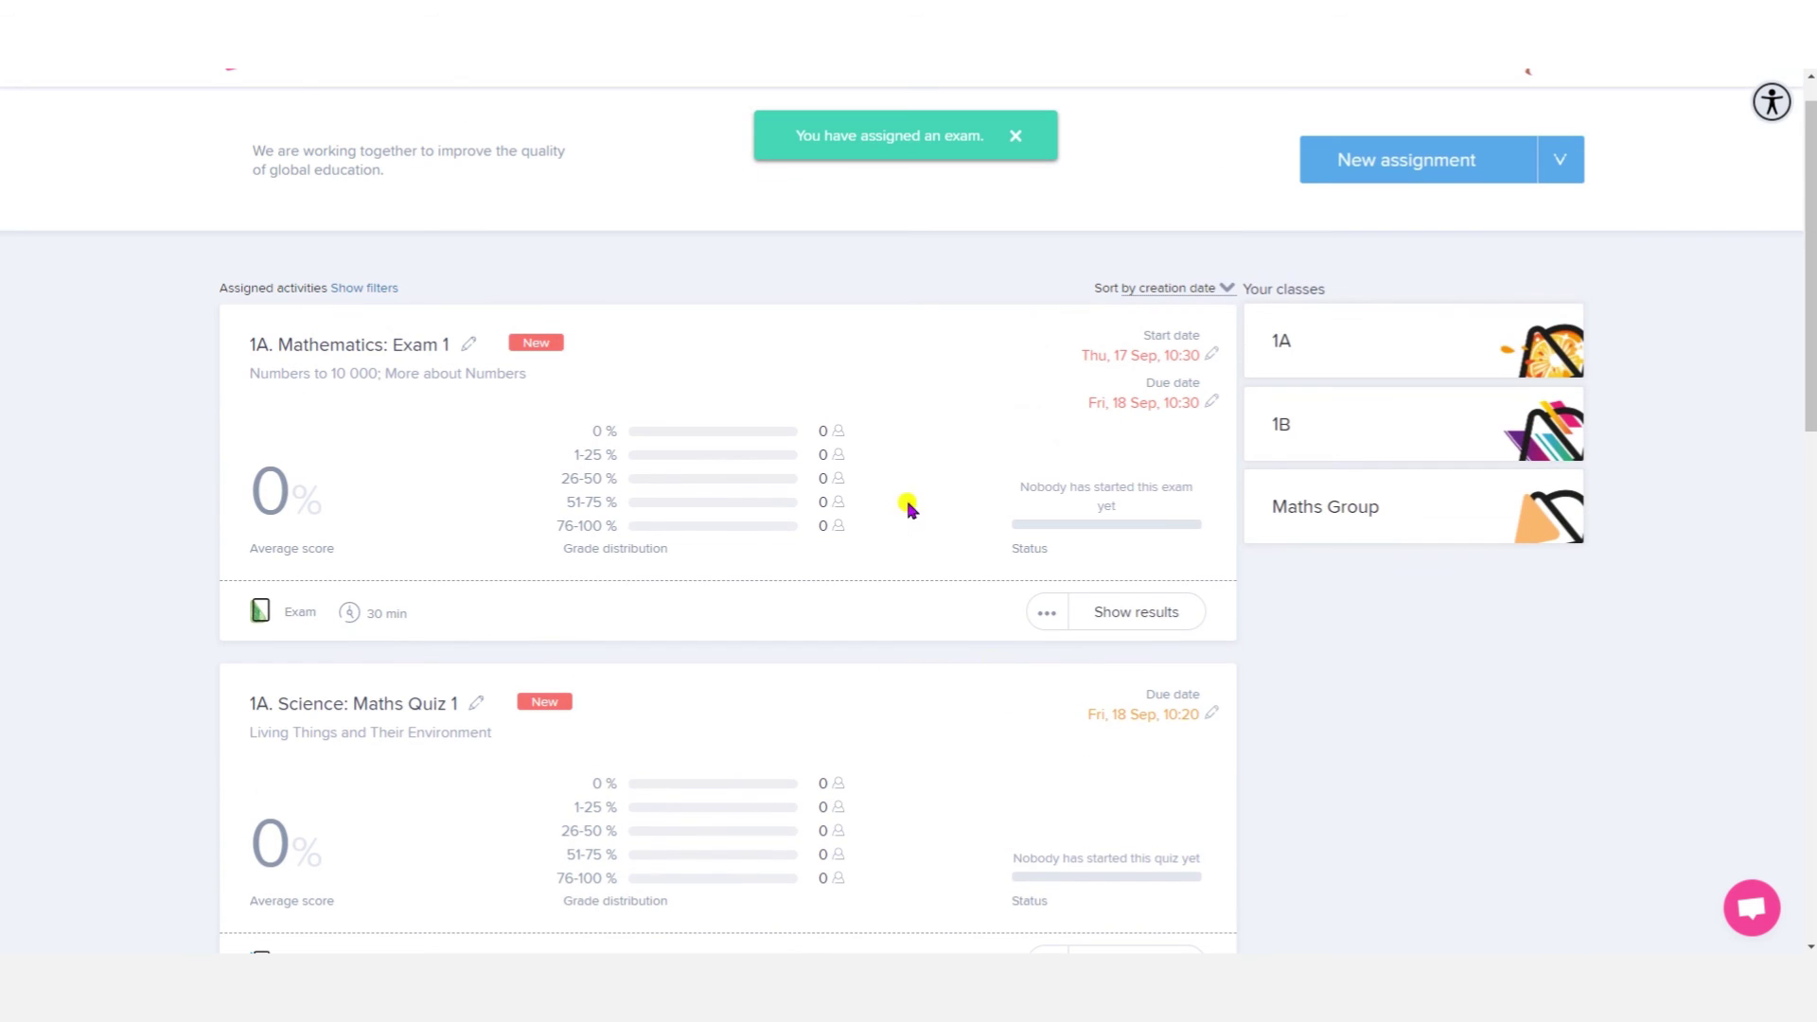